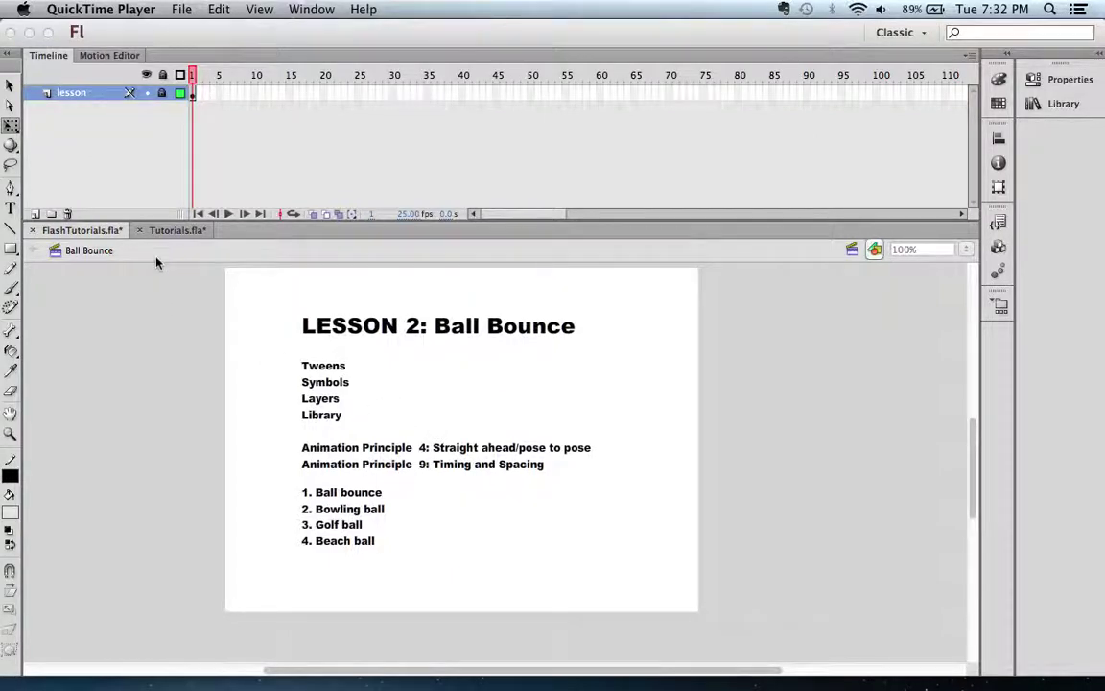
Step: Switch to the Tutorials.fla document and open Scene 2 for editing
{"action": "left_click", "coordinate": [168, 234]}
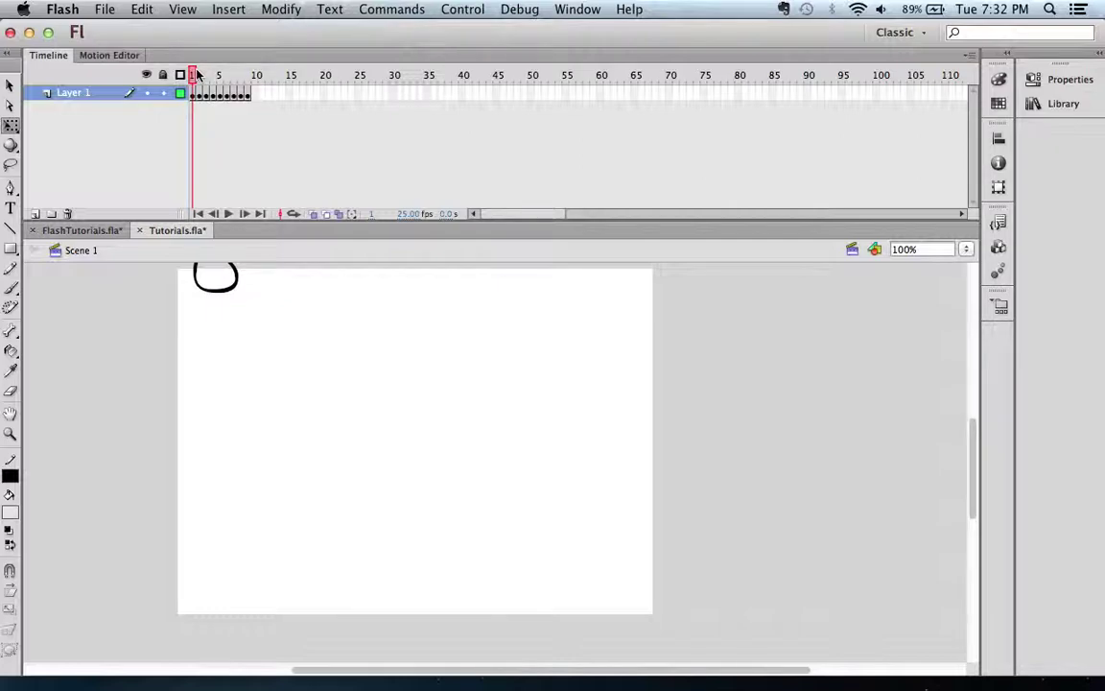
{"action": "left_click_drag", "start_coordinate": [195, 75], "coordinate": [169, 105]}
{"action": "left_click", "coordinate": [858, 250]}
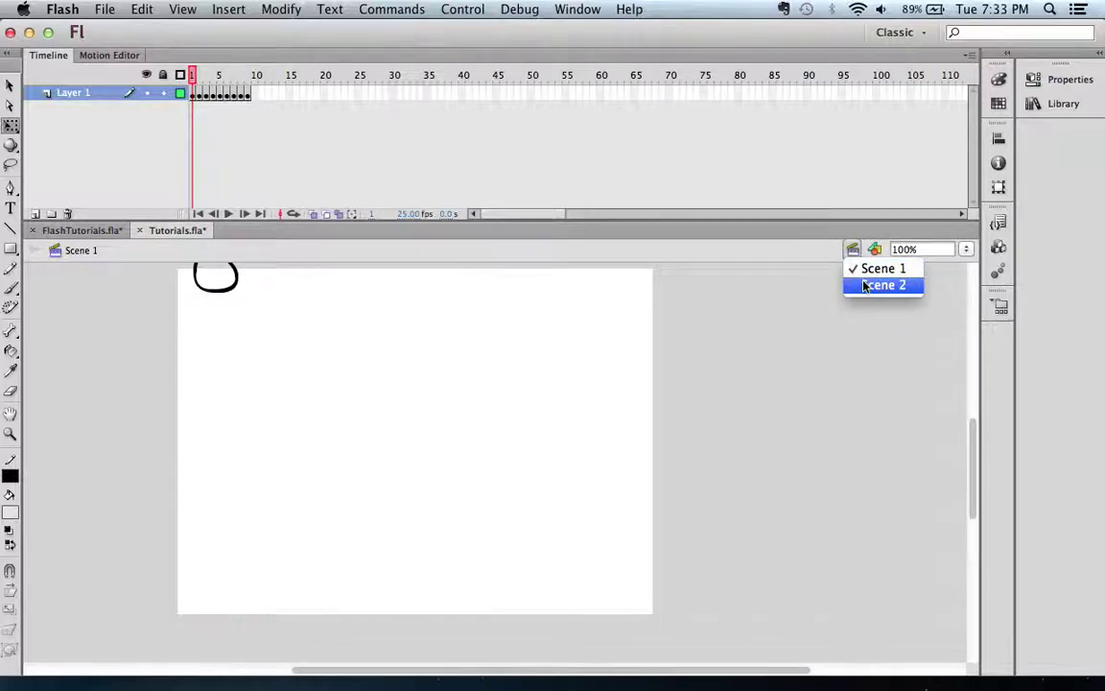
{"action": "left_click", "coordinate": [864, 286]}
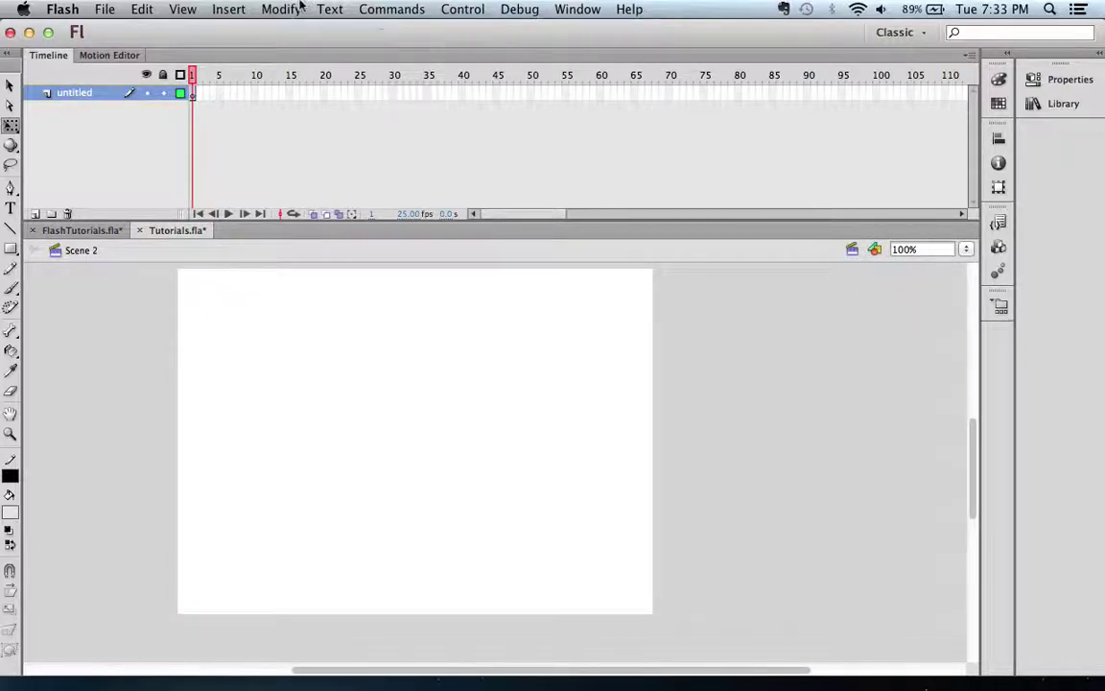
{"action": "left_click", "coordinate": [232, 8]}
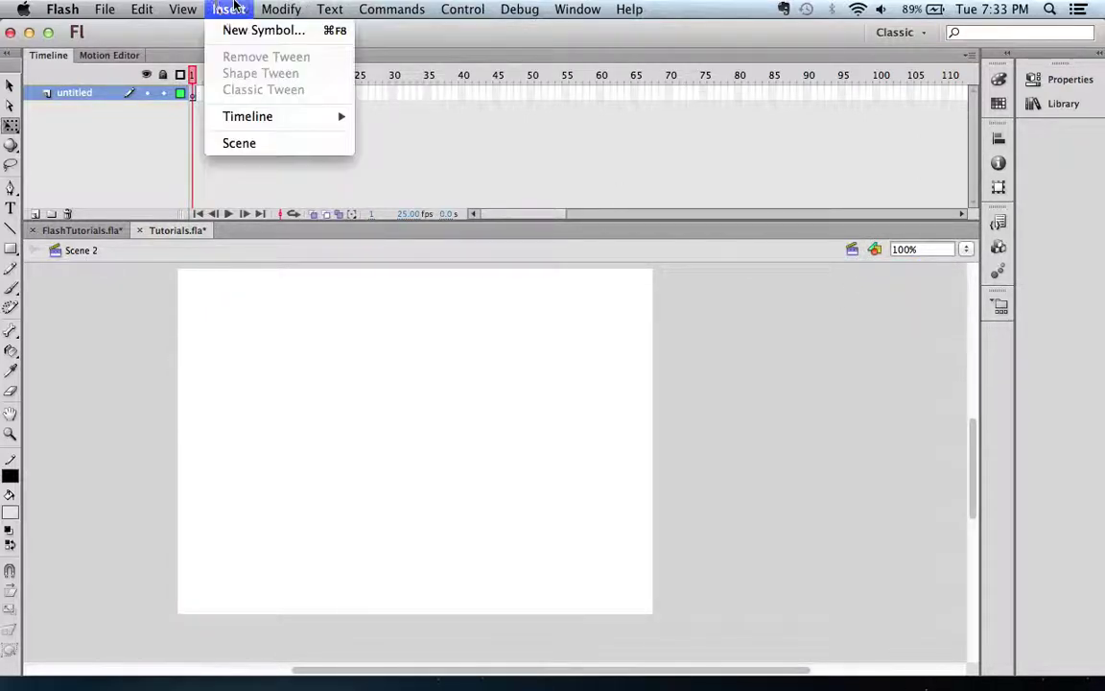
{"action": "left_click", "coordinate": [238, 10]}
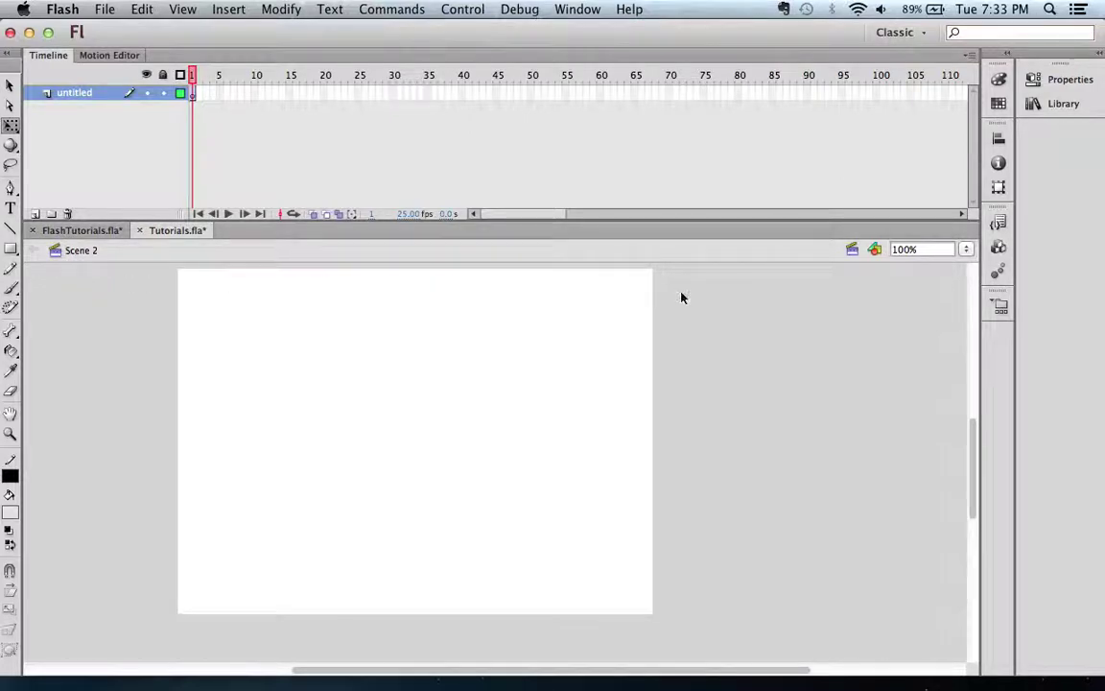
{"action": "left_click", "coordinate": [852, 250]}
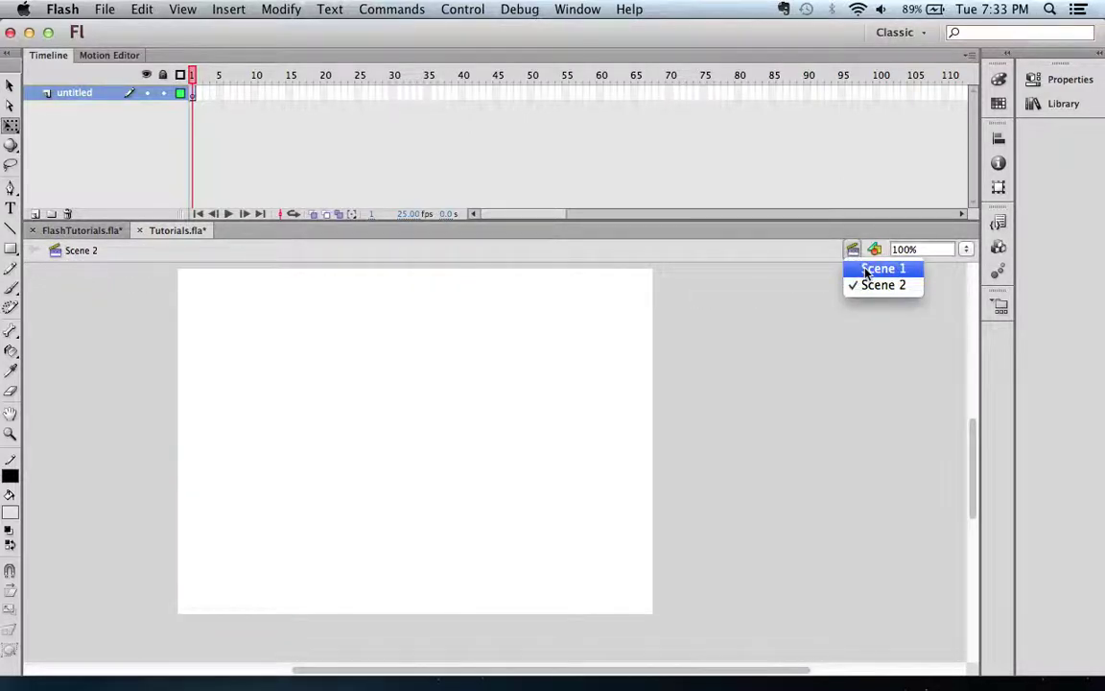
{"action": "left_click", "coordinate": [856, 270]}
{"action": "left_click", "coordinate": [852, 251]}
{"action": "left_click", "coordinate": [858, 285]}
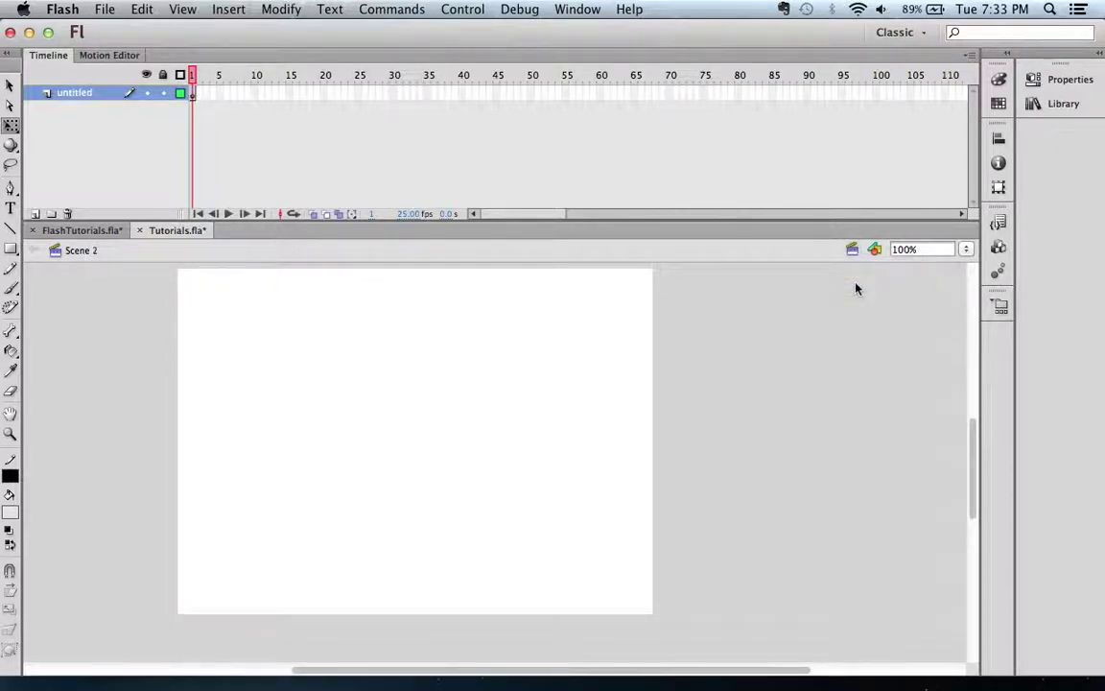
Step: Rename the untitled layer in Scene 2 as ball1
{"action": "double_click", "coordinate": [71, 95]}
{"action": "type", "text": "balls"}
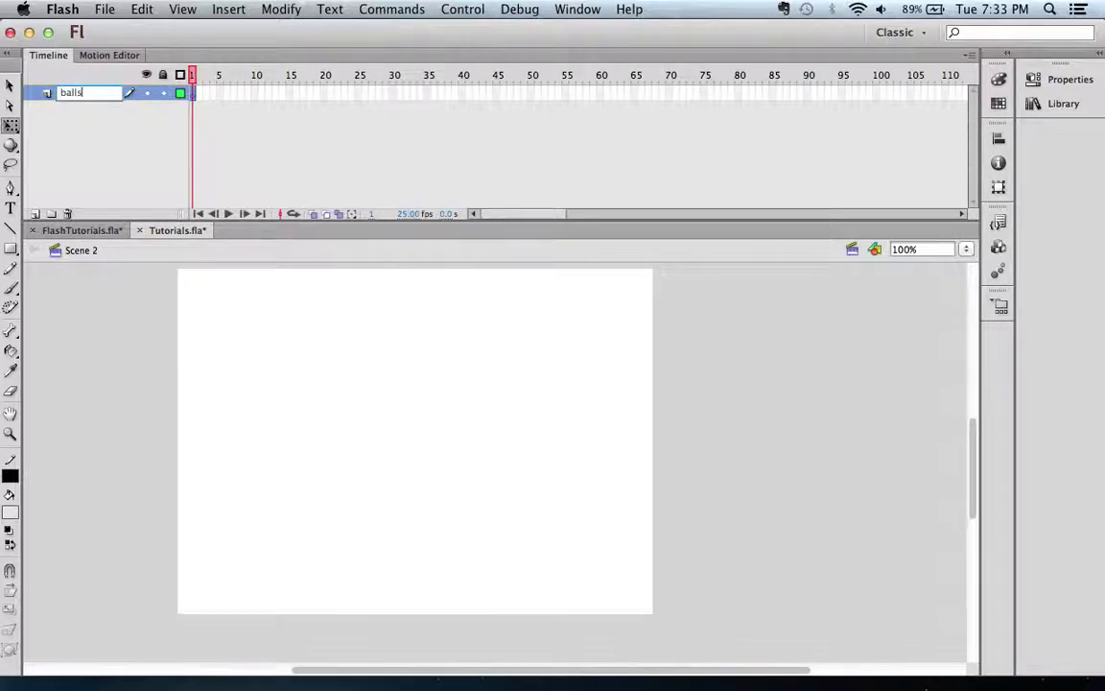
{"action": "key", "text": "BackSpace"}
{"action": "type", "text": "1"}
{"action": "key", "text": "Return"}
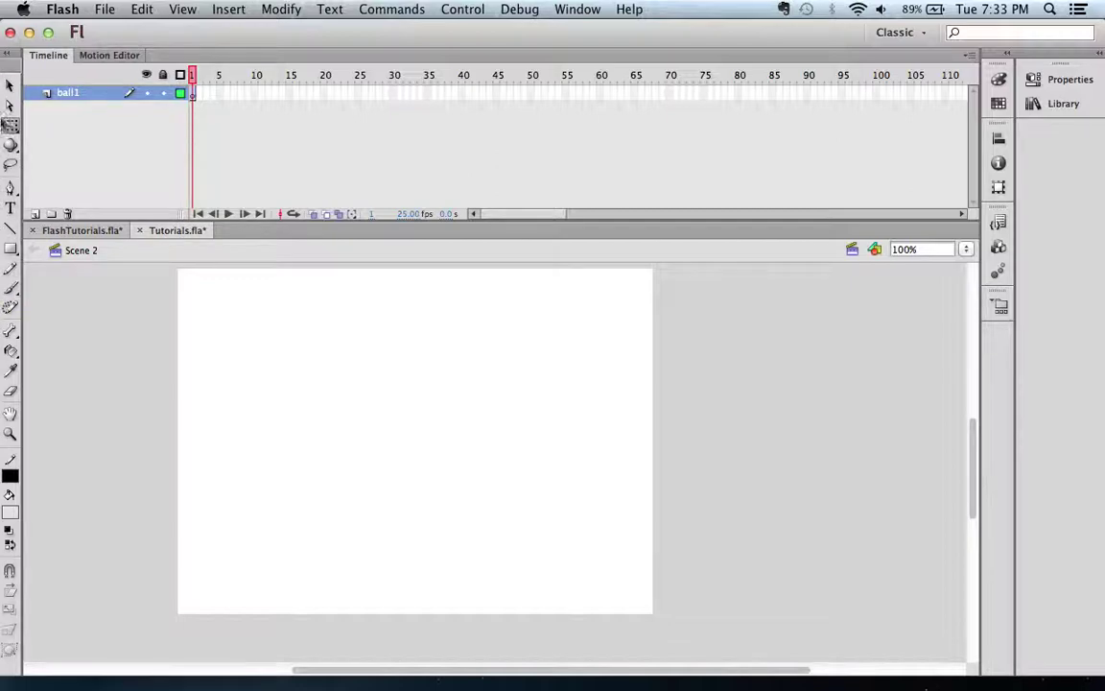
Step: Choose the Oval tool and set it to no stroke with a blue #0066FF fill
{"action": "left_click", "coordinate": [10, 248]}
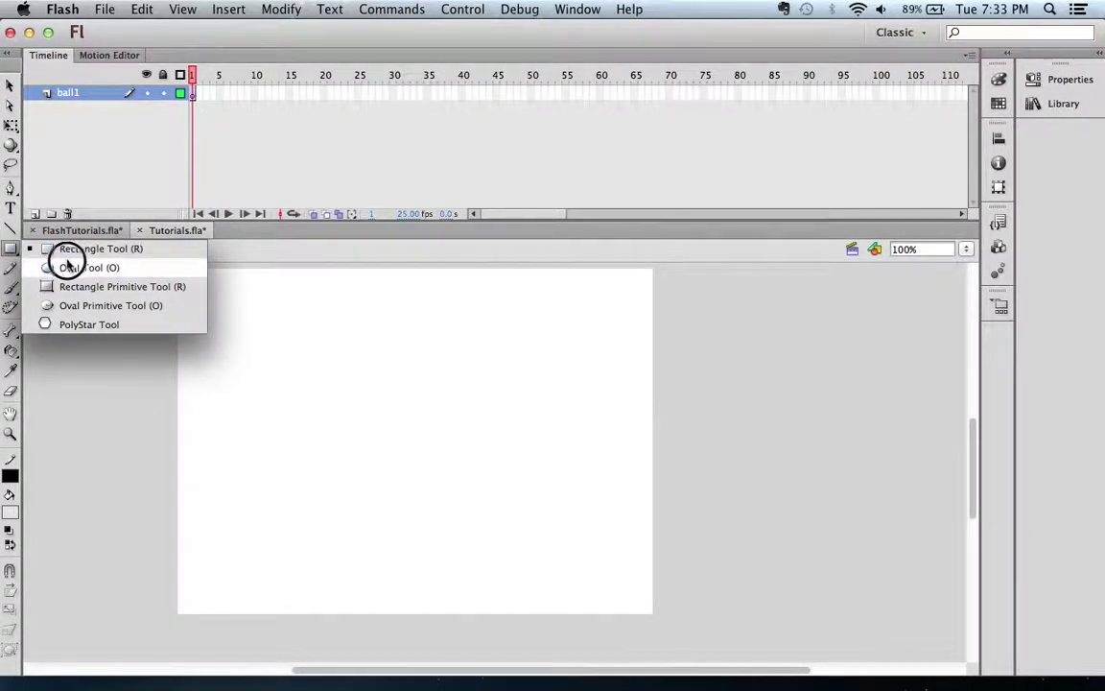
{"action": "left_click", "coordinate": [113, 268]}
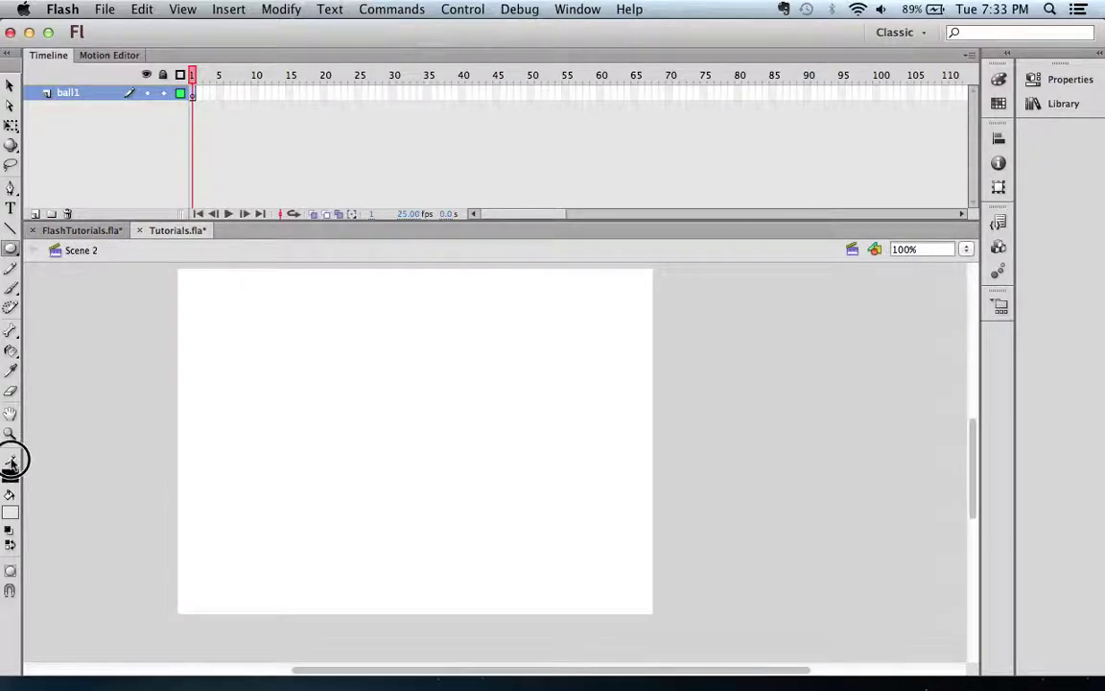
{"action": "left_click", "coordinate": [11, 466]}
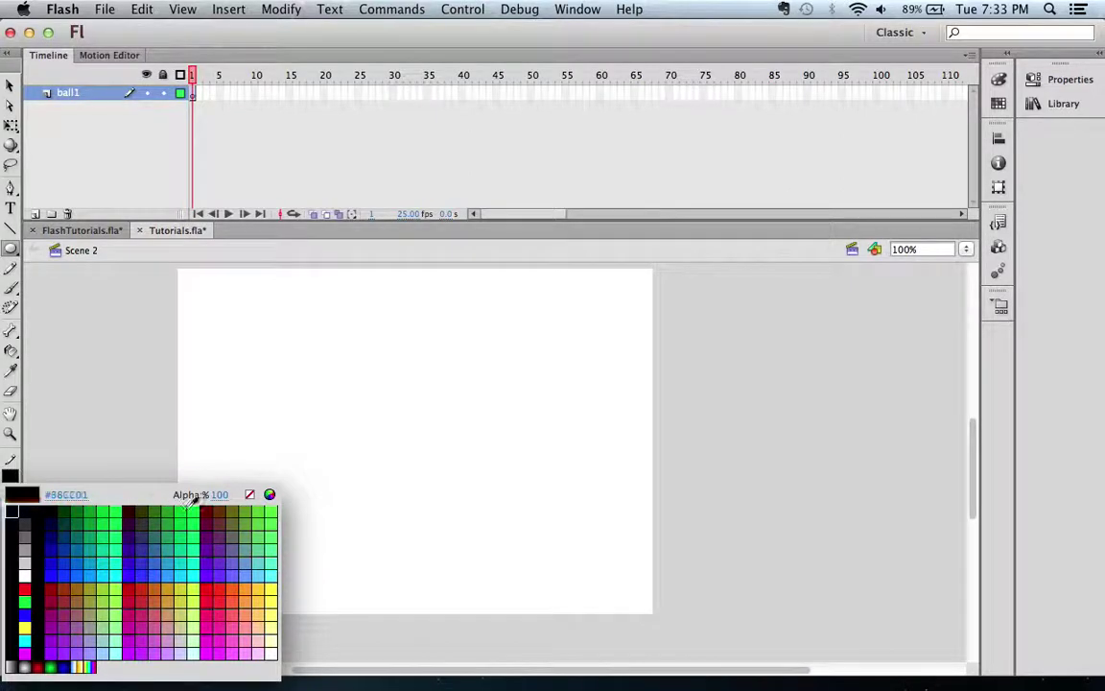
{"action": "left_click", "coordinate": [247, 496]}
{"action": "left_click", "coordinate": [11, 510]}
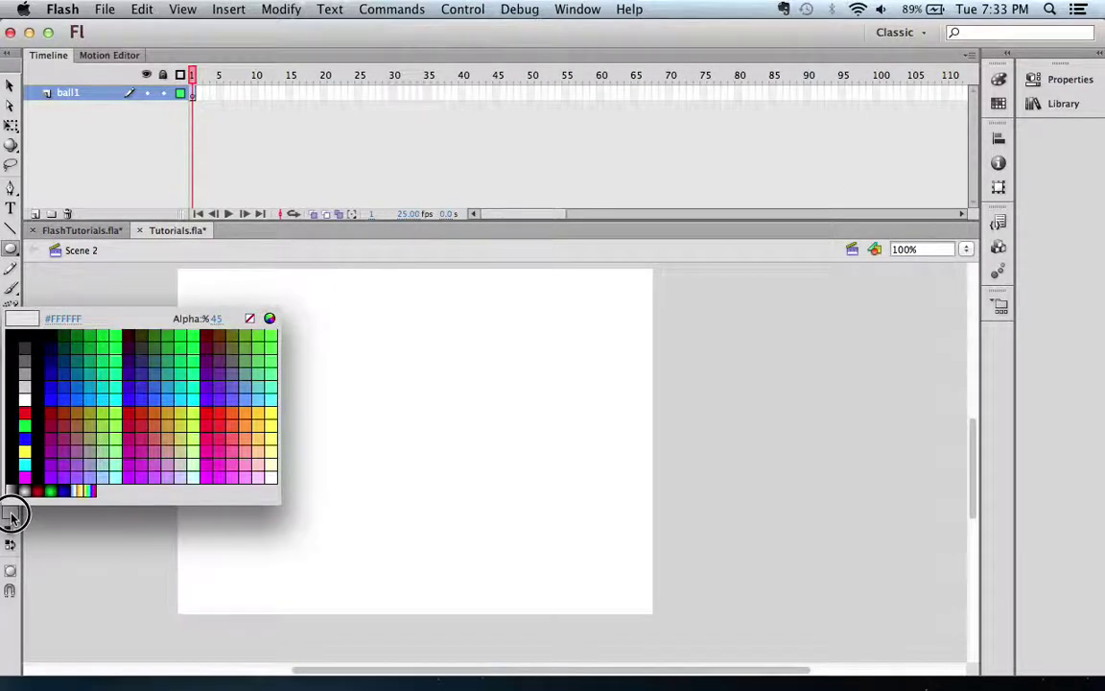
{"action": "left_click", "coordinate": [84, 396]}
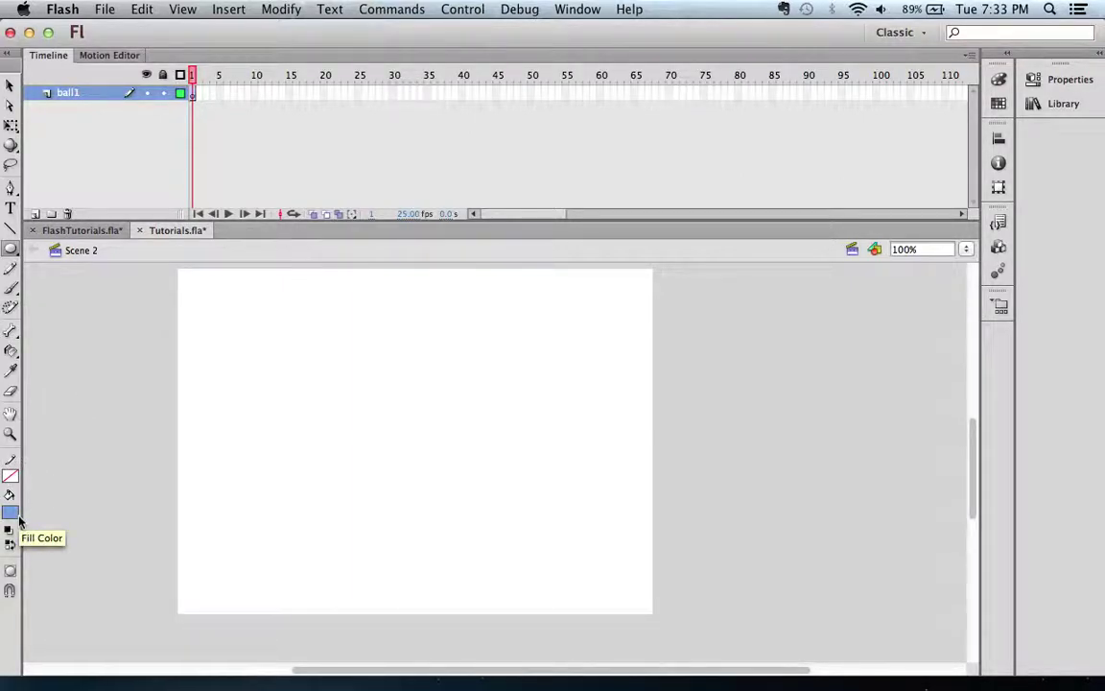
Step: Set the blue fill's alpha to 100% and draw a small circle on the stage, left of centre
{"action": "left_click", "coordinate": [12, 513]}
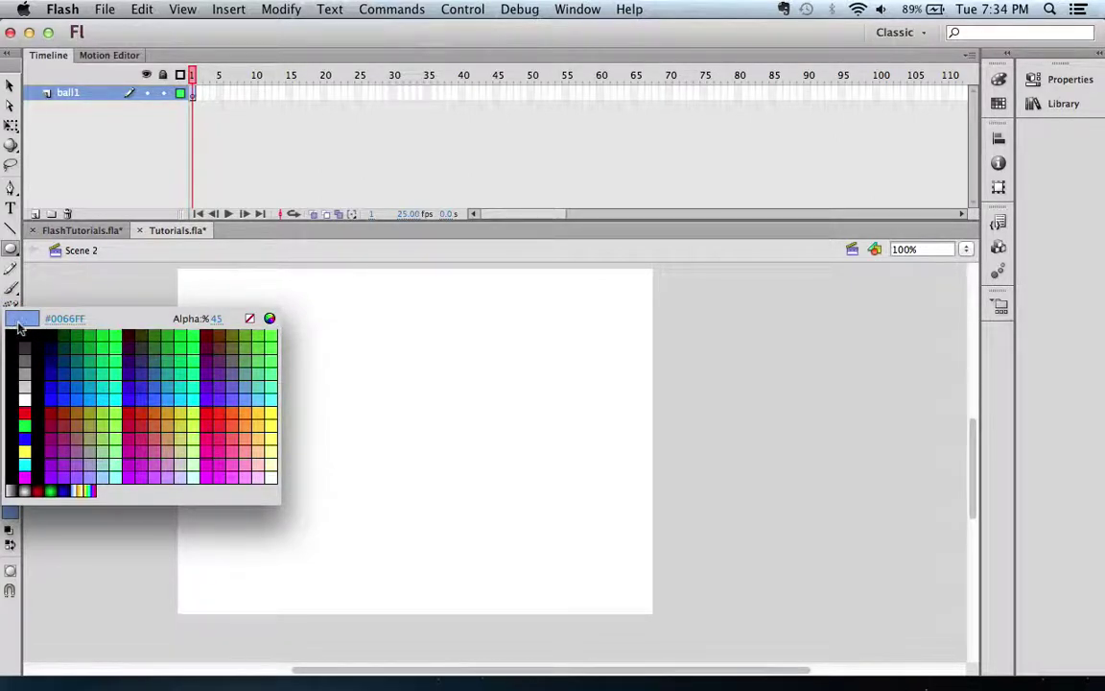
{"action": "left_click", "coordinate": [10, 516]}
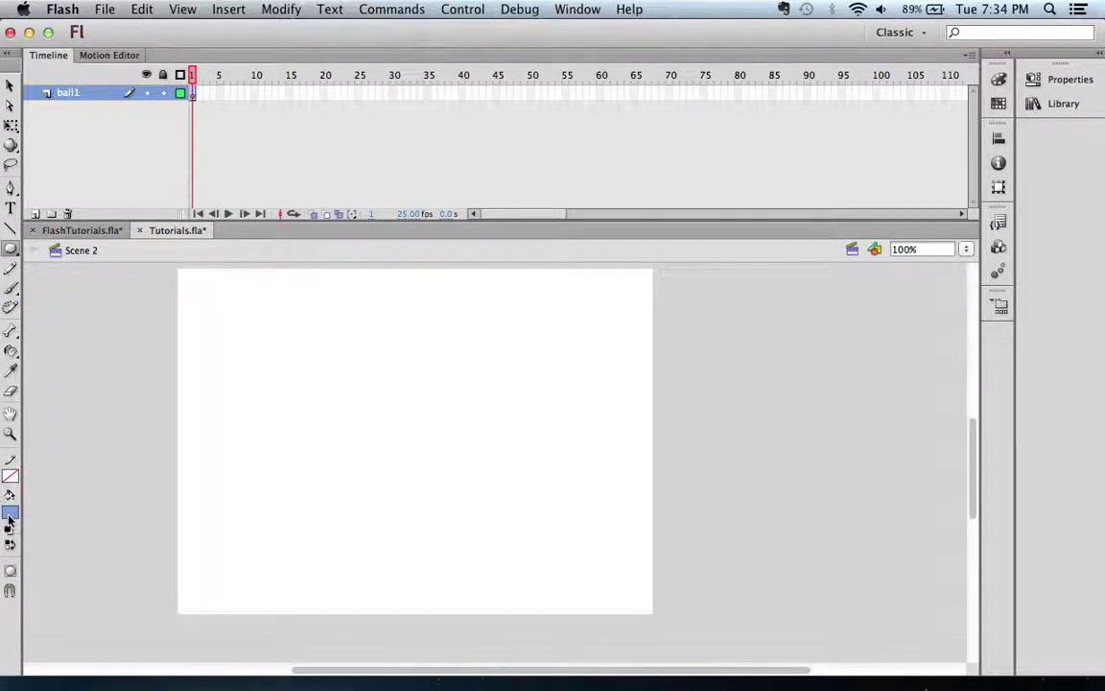
{"action": "left_click", "coordinate": [998, 81]}
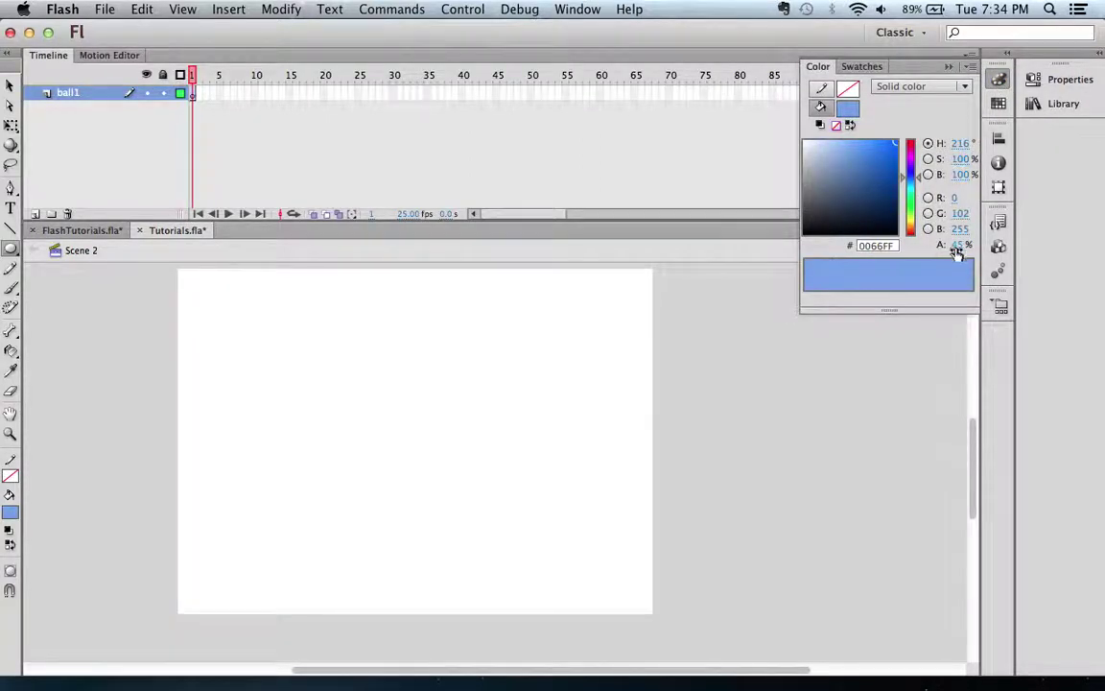
{"action": "left_click_drag", "start_coordinate": [956, 250], "coordinate": [1102, 247]}
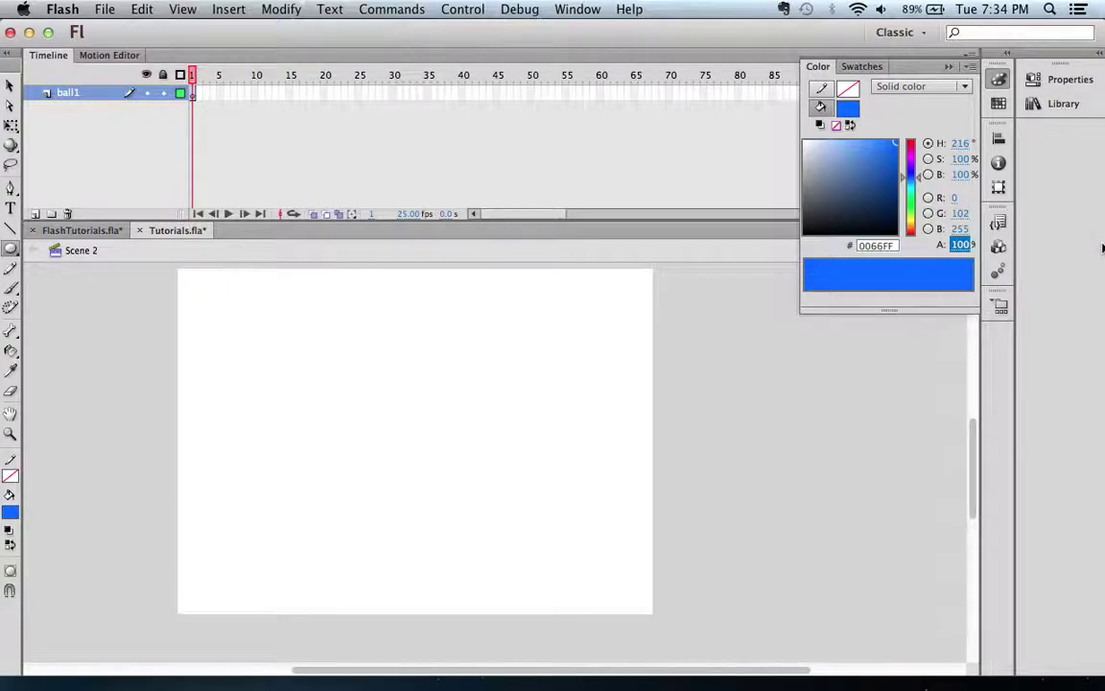
{"action": "left_click", "coordinate": [731, 359]}
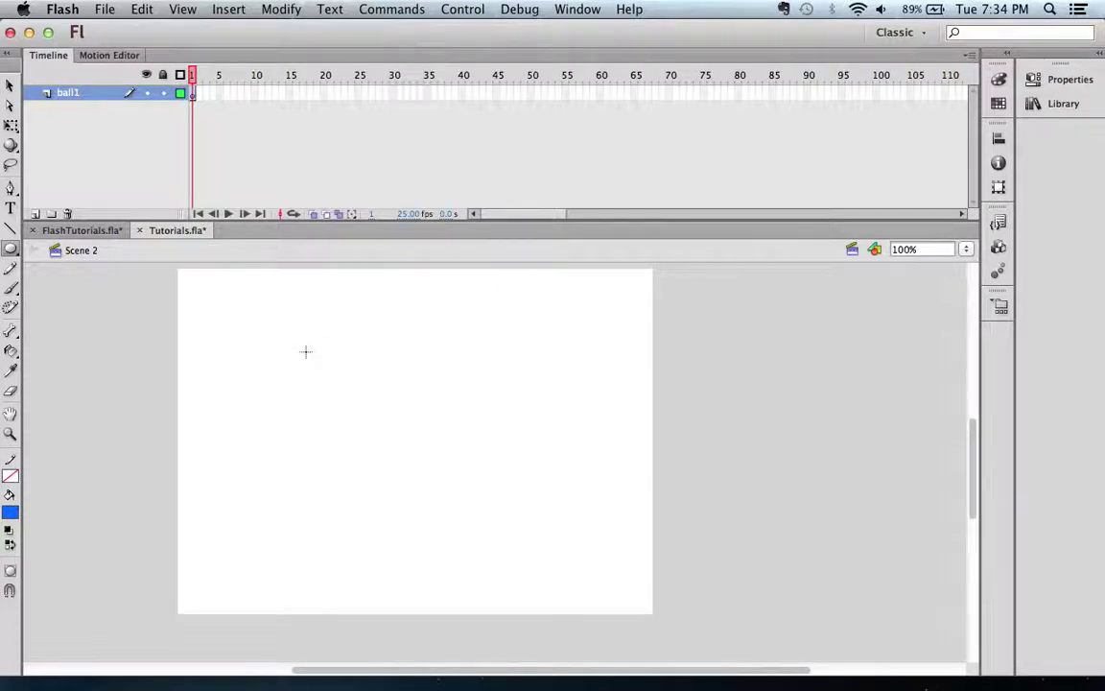
{"action": "left_click_drag", "start_coordinate": [305, 352], "coordinate": [367, 415]}
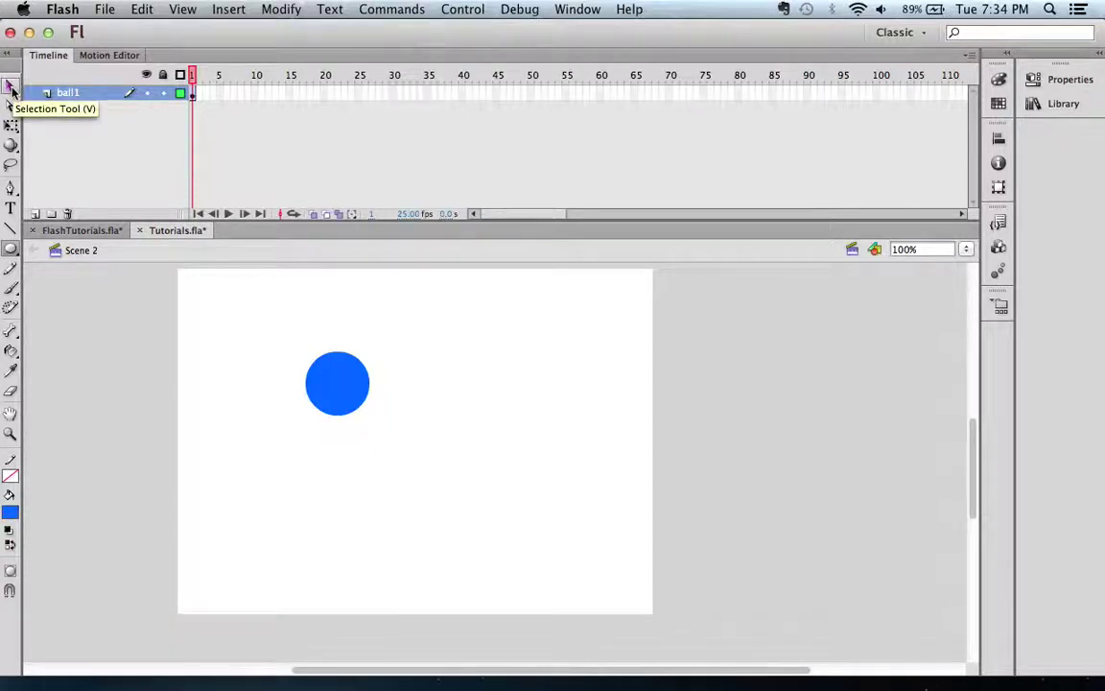
Step: Try to distort the circle by pulling its edge outward, deleting a rectangular piece and dragging the cutout's corners inward
{"action": "left_click", "coordinate": [10, 86]}
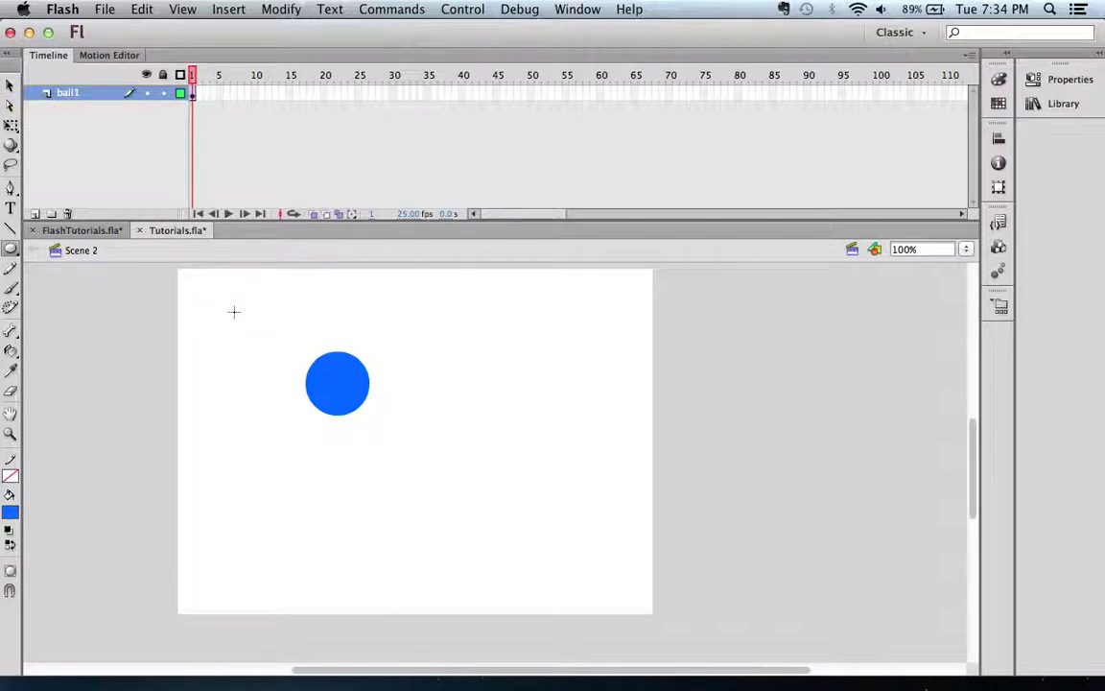
{"action": "left_click", "coordinate": [345, 372]}
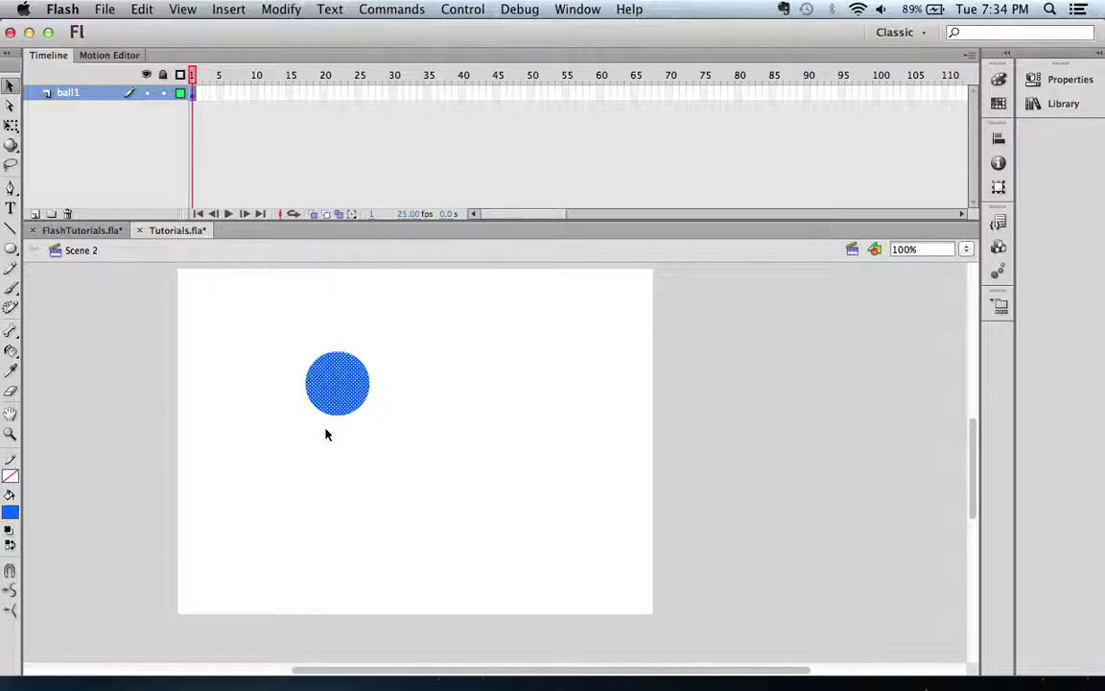
{"action": "left_click", "coordinate": [370, 410]}
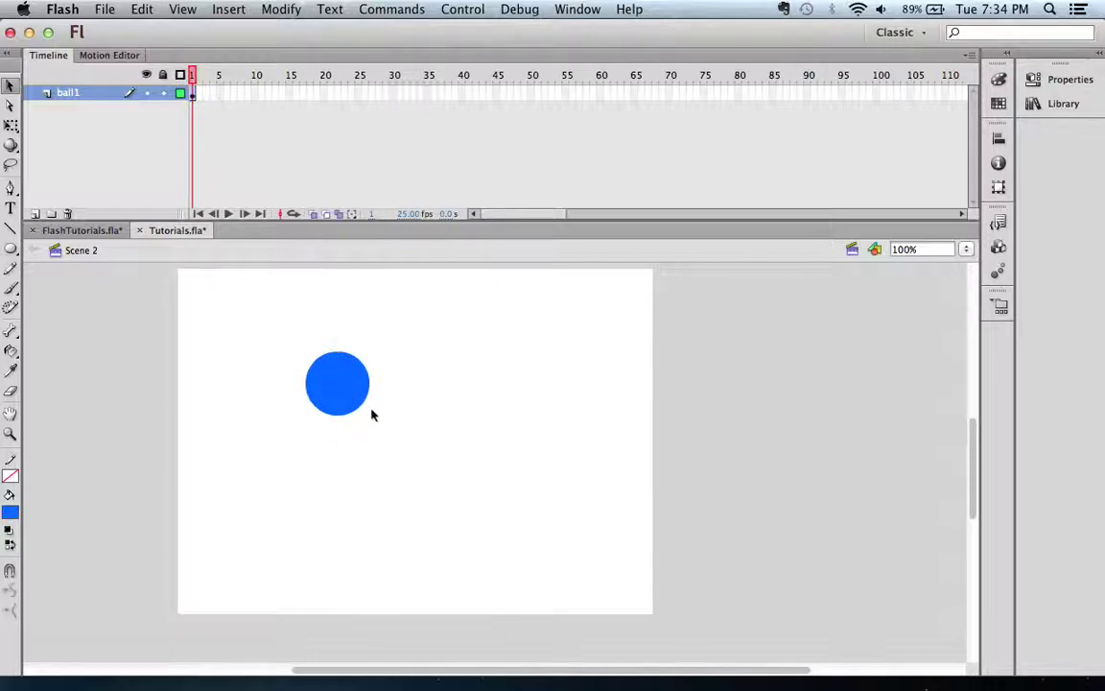
{"action": "left_click_drag", "start_coordinate": [365, 409], "coordinate": [559, 500]}
{"action": "left_click_drag", "start_coordinate": [630, 420], "coordinate": [512, 476]}
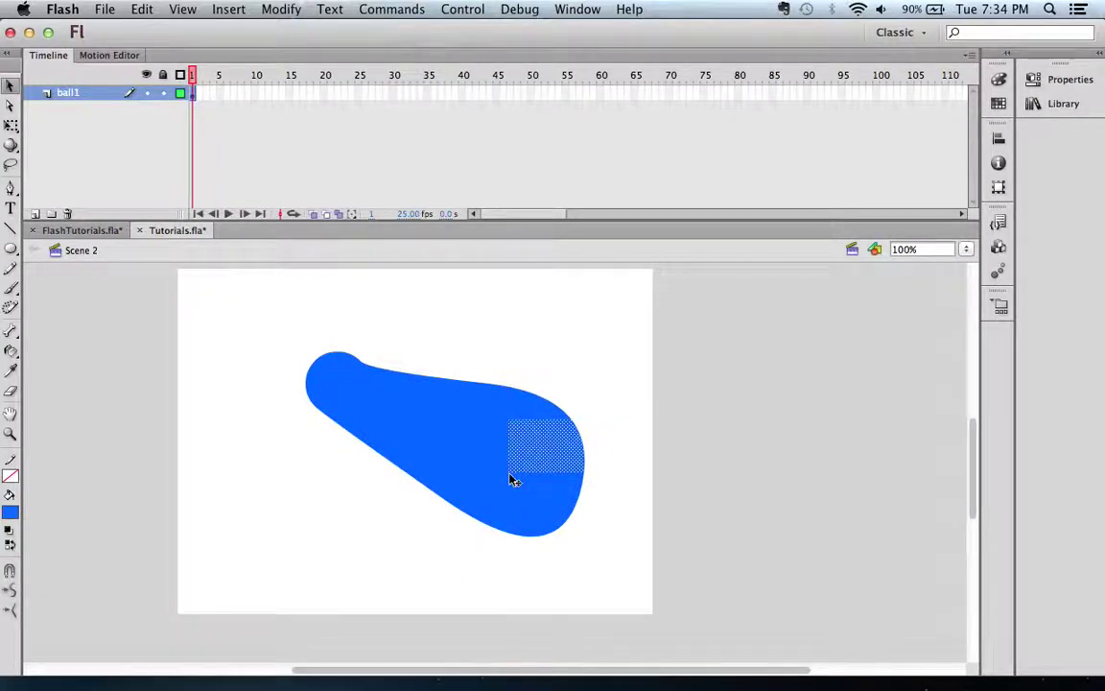
{"action": "key", "text": "Delete"}
{"action": "left_click_drag", "start_coordinate": [511, 425], "coordinate": [442, 408]}
{"action": "left_click_drag", "start_coordinate": [509, 476], "coordinate": [400, 426]}
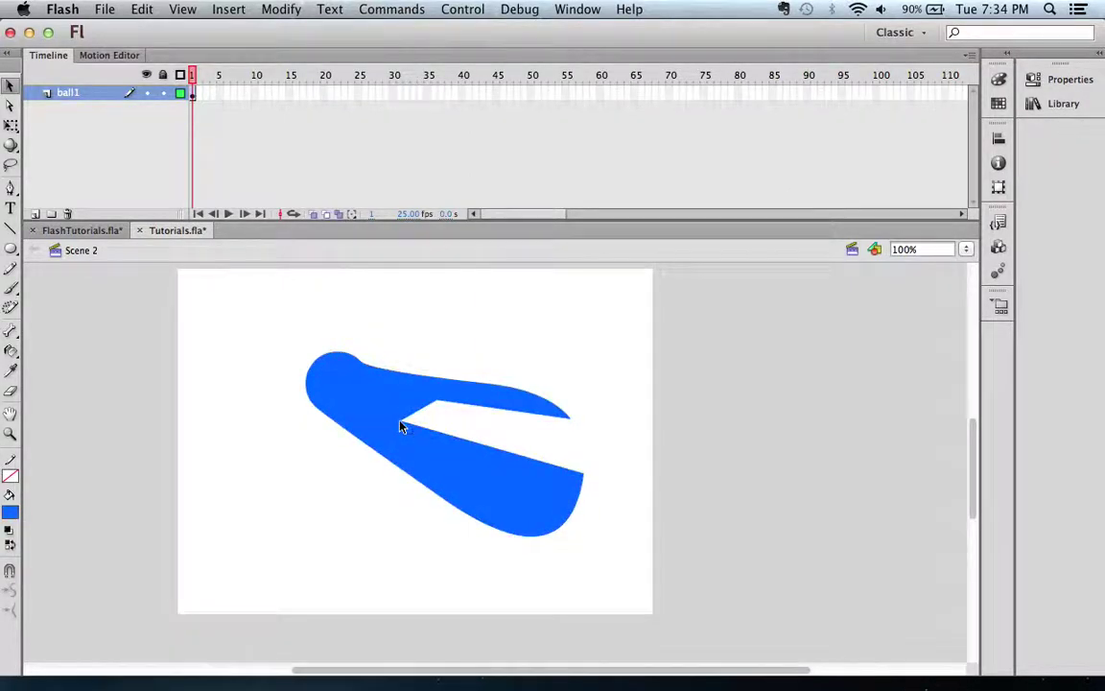
Step: Undo the distortions and the deletion to restore the round blue circle
{"action": "key", "text": "super+z"}
{"action": "key", "text": "super+z"}
{"action": "key", "text": "super+z"}
{"action": "key", "text": "super+z"}
{"action": "key", "text": "super+z"}
{"action": "key", "text": "super+z"}
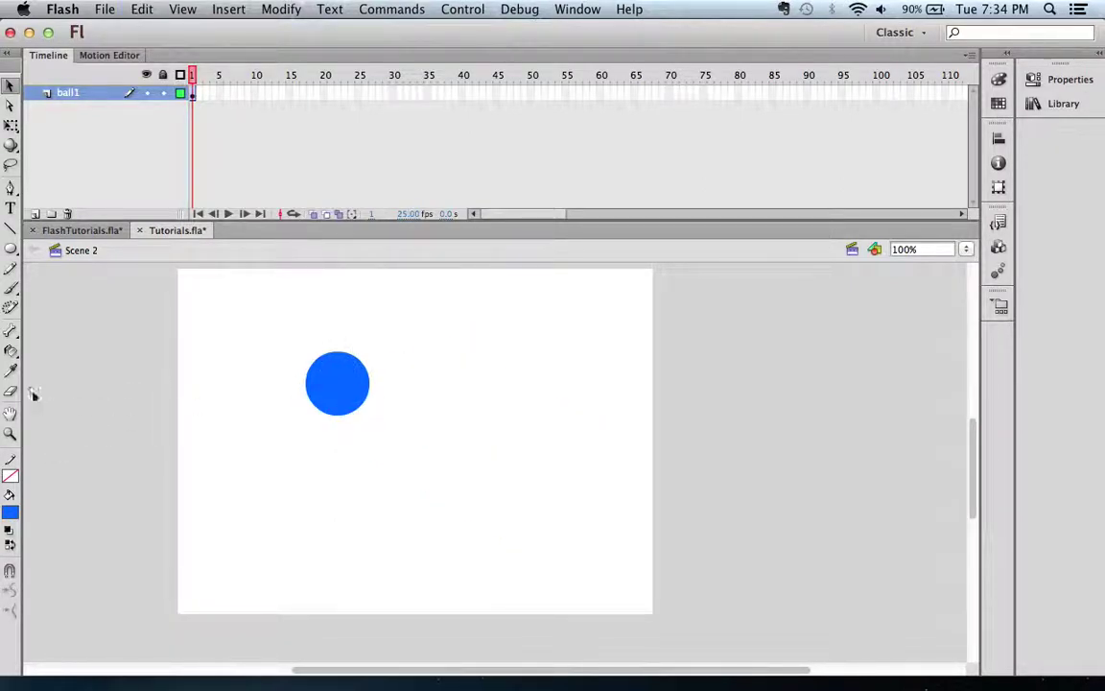
Step: Convert the blue circle to a Movie Clip symbol named ball
{"action": "mouse_move", "coordinate": [11, 352]}
{"action": "left_mouse_down"}
{"action": "mouse_move", "coordinate": [47, 352]}
{"action": "mouse_move", "coordinate": [48, 370]}
{"action": "mouse_move", "coordinate": [46, 352]}
{"action": "mouse_move", "coordinate": [26, 358]}
{"action": "mouse_move", "coordinate": [50, 371]}
{"action": "left_mouse_up"}
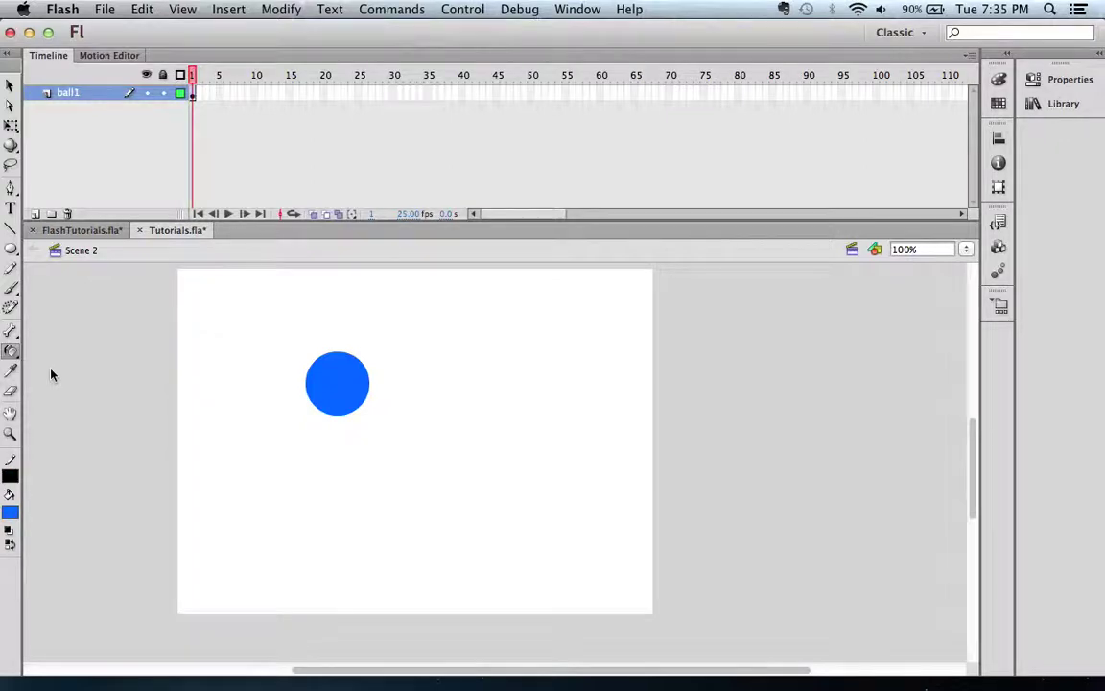
{"action": "left_click", "coordinate": [9, 86]}
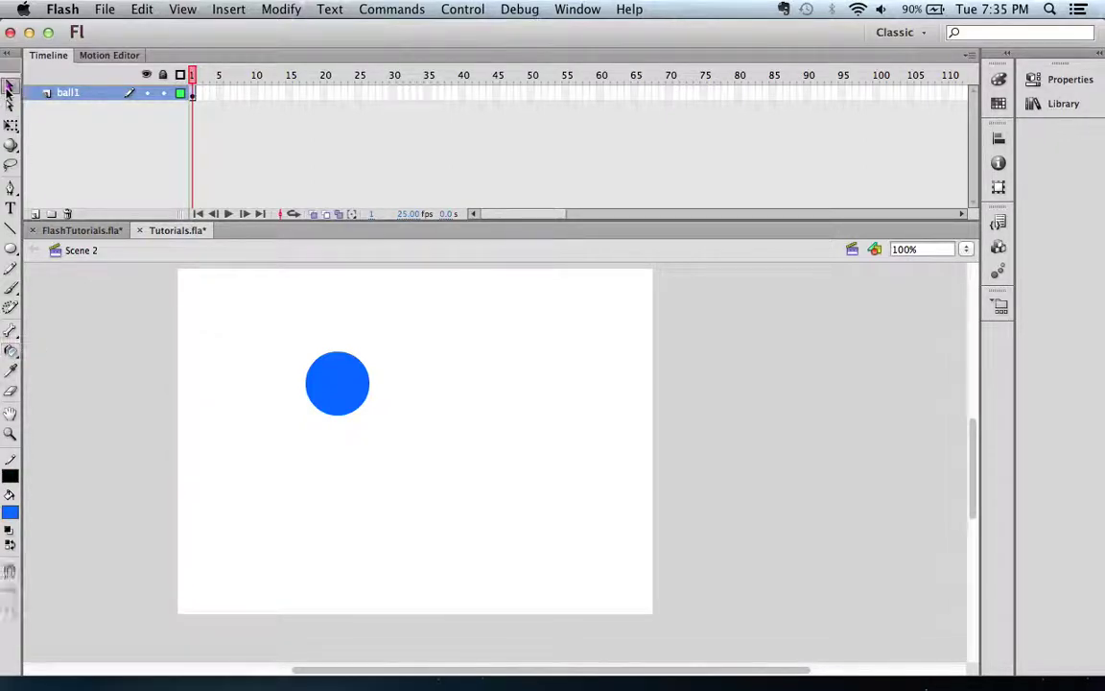
{"action": "left_click", "coordinate": [328, 388]}
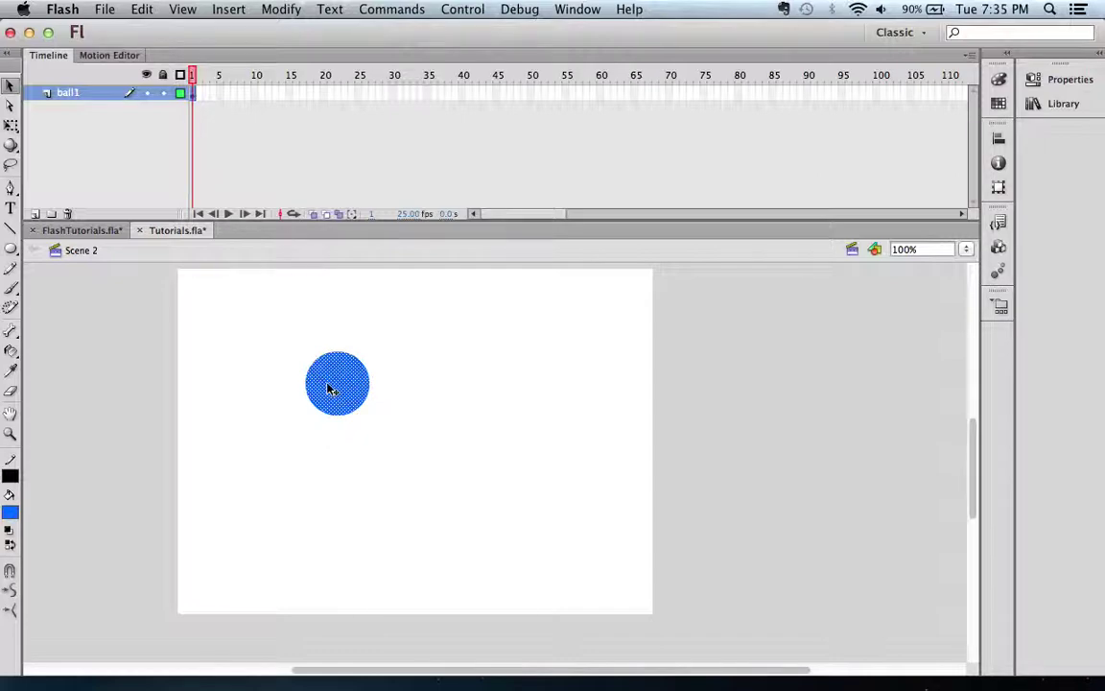
{"action": "right_click", "coordinate": [329, 387]}
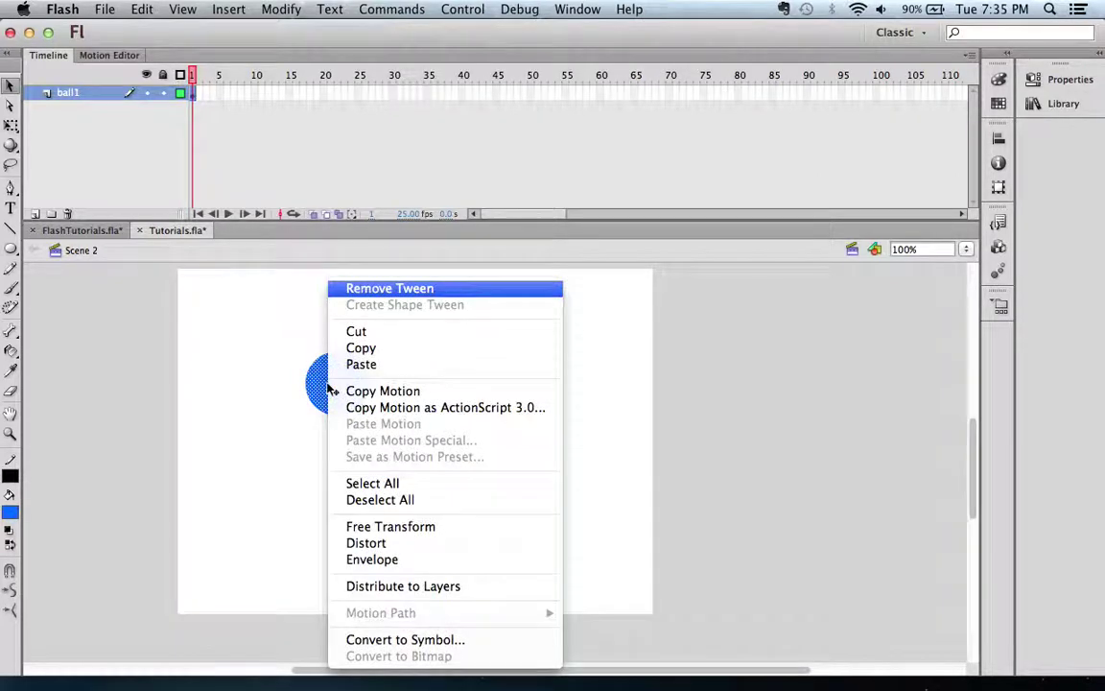
{"action": "left_click", "coordinate": [395, 640]}
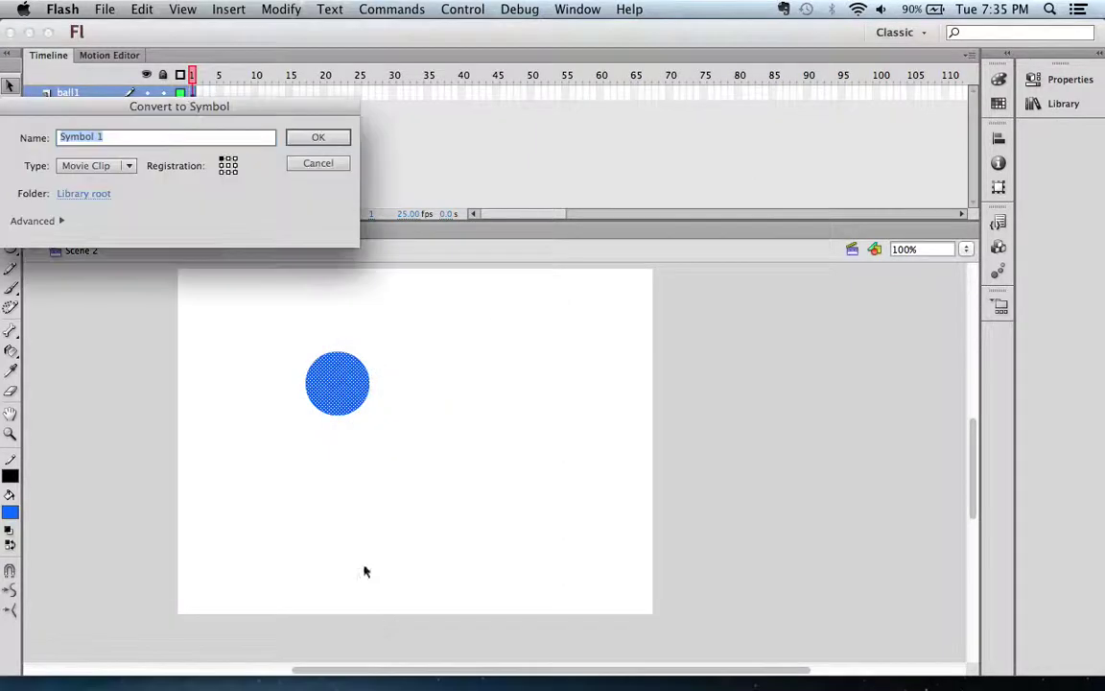
{"action": "type", "text": "balls"}
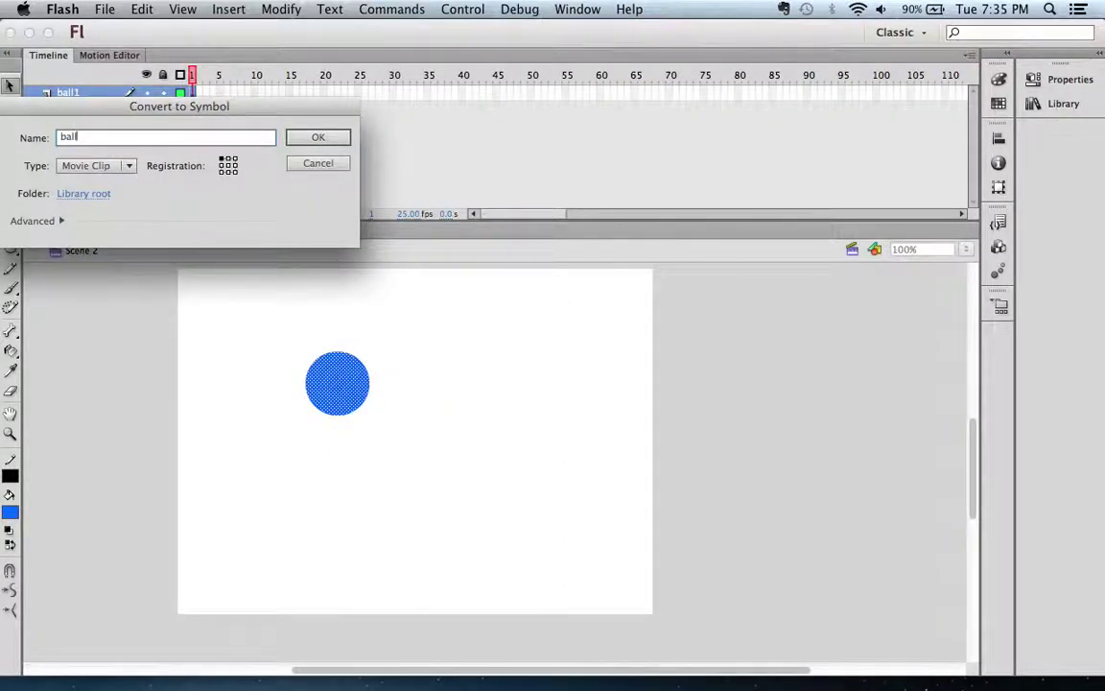
{"action": "left_click", "coordinate": [317, 138]}
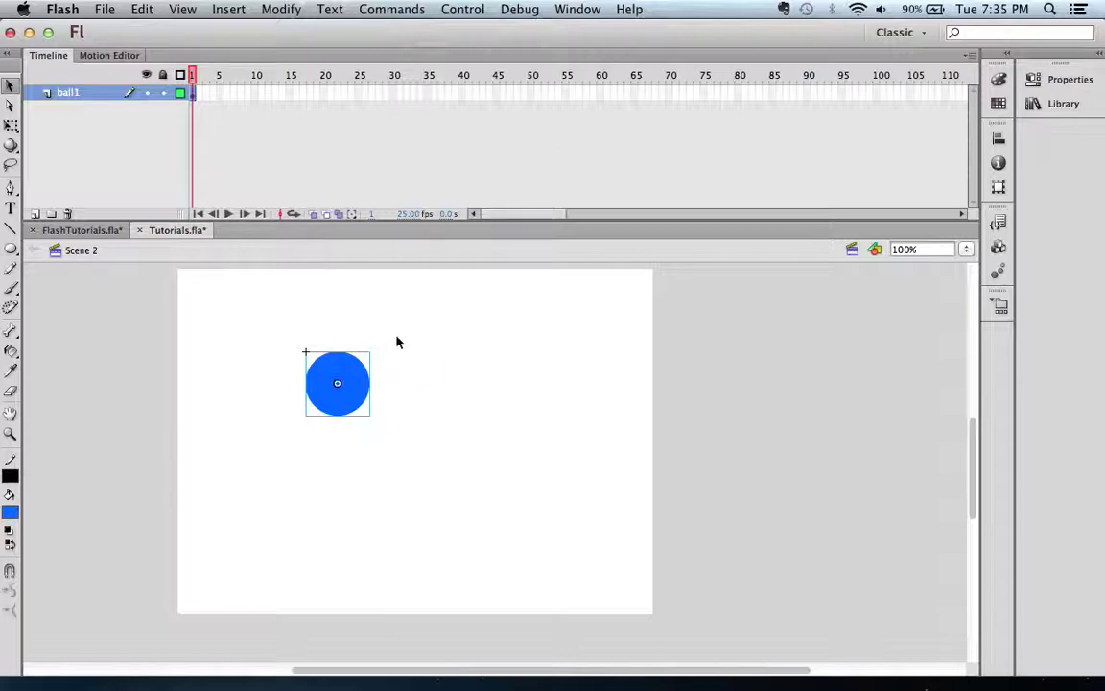
Step: Move the ball symbol slightly up and to the left on the stage, and try deleting it before undoing the deletion
{"action": "left_click_drag", "start_coordinate": [350, 372], "coordinate": [316, 364]}
{"action": "left_click_drag", "start_coordinate": [417, 449], "coordinate": [281, 345]}
{"action": "left_click_drag", "start_coordinate": [411, 435], "coordinate": [208, 303]}
{"action": "key", "text": "Delete"}
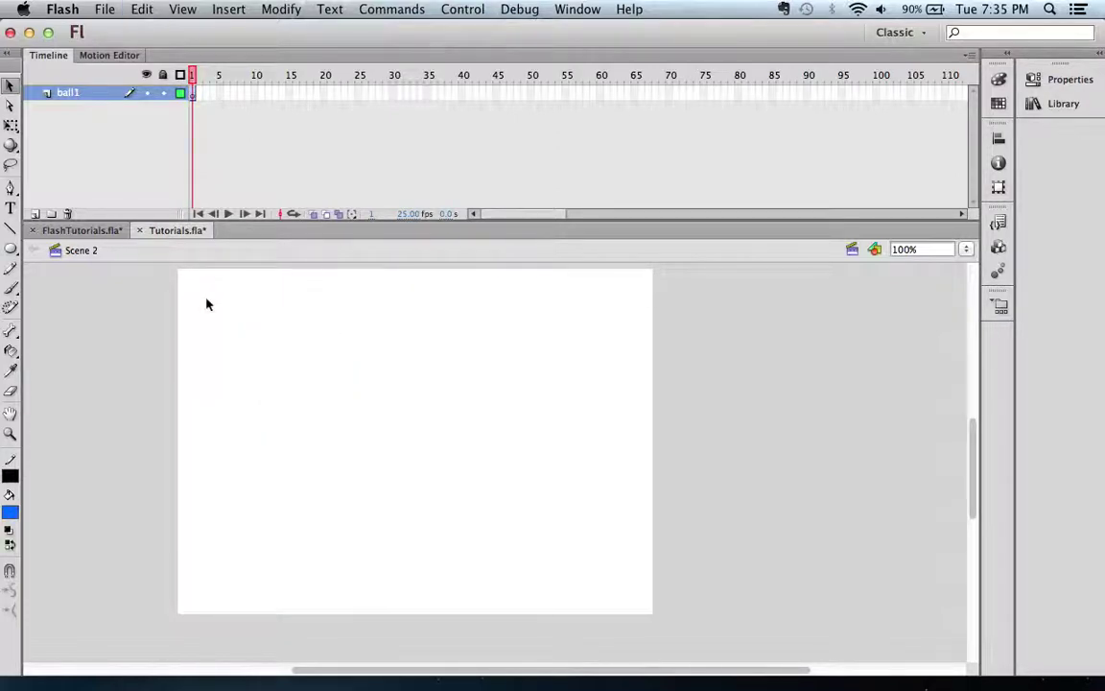
{"action": "key", "text": "super+z"}
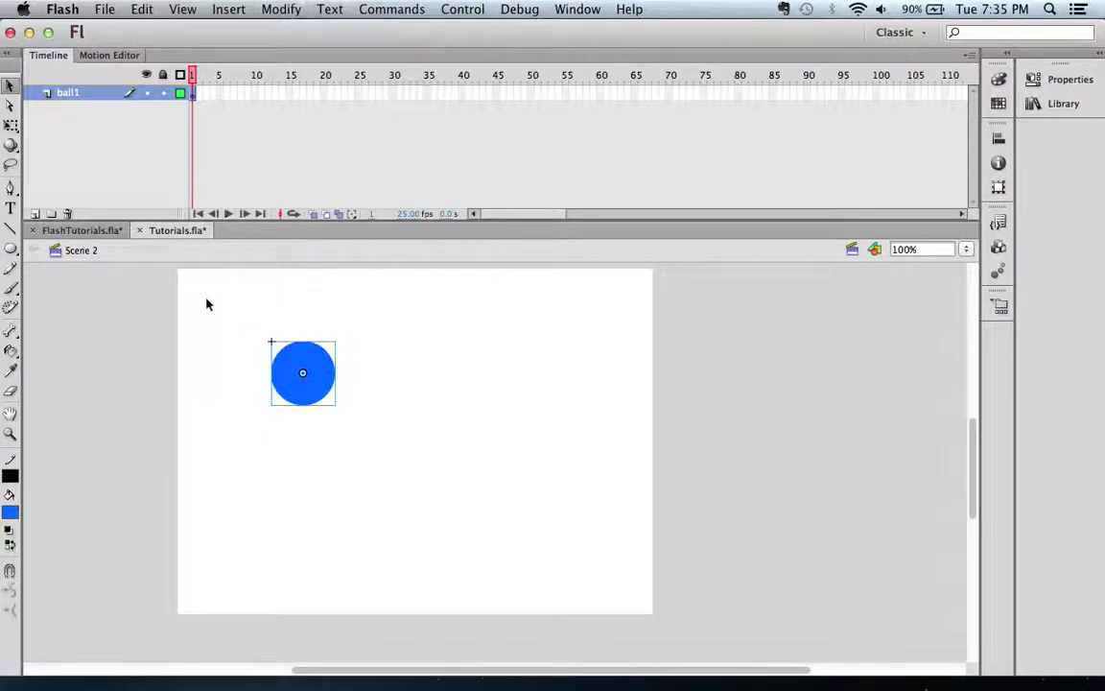
Step: Try reshaping the circle inside the ball symbol by pulling its edge outward, undo the distortion and go back to Scene 2
{"action": "double_click", "coordinate": [320, 381]}
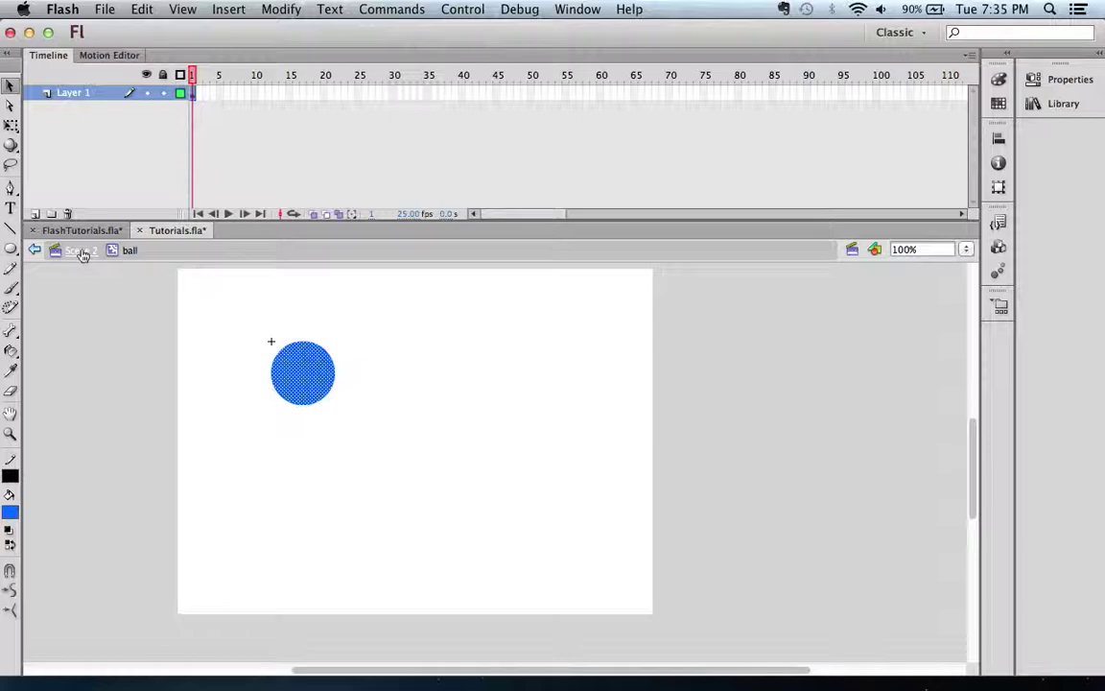
{"action": "left_click", "coordinate": [365, 422]}
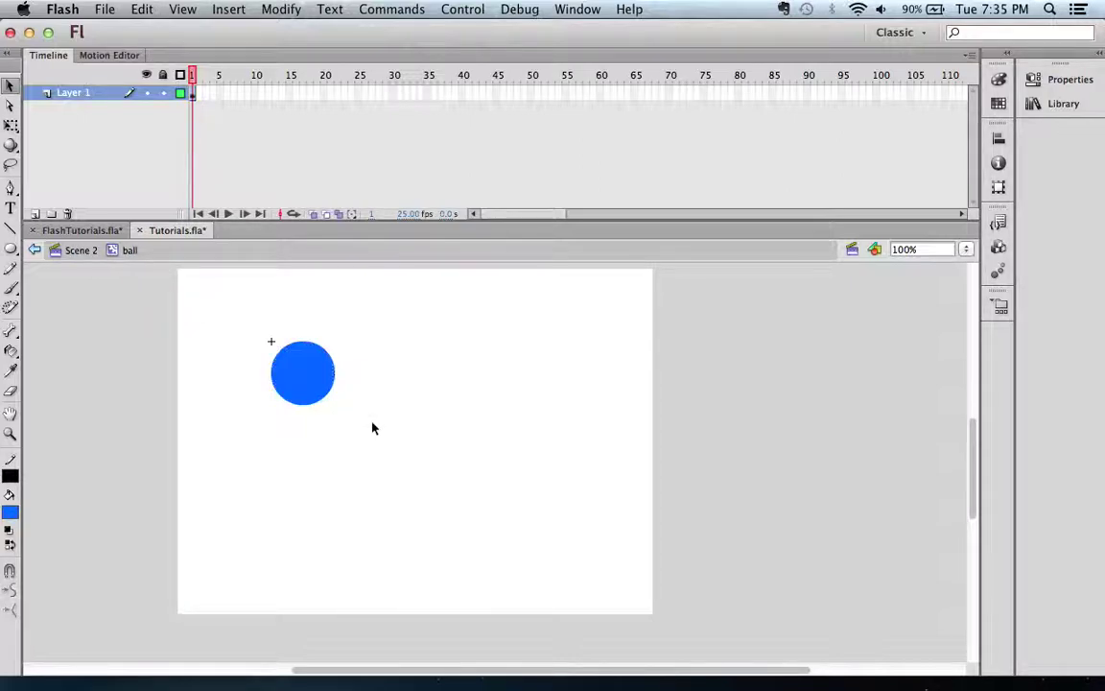
{"action": "left_click_drag", "start_coordinate": [370, 422], "coordinate": [236, 376]}
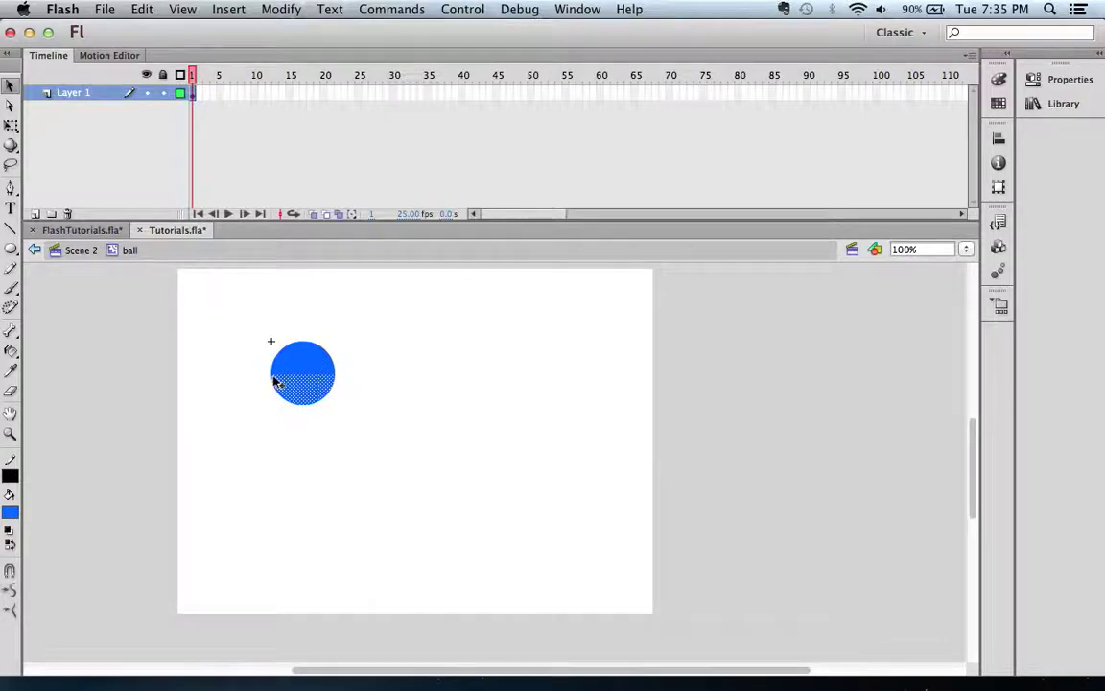
{"action": "left_click", "coordinate": [384, 444]}
{"action": "left_click_drag", "start_coordinate": [329, 402], "coordinate": [463, 606]}
{"action": "key", "text": "super+z"}
{"action": "key", "text": "super+z"}
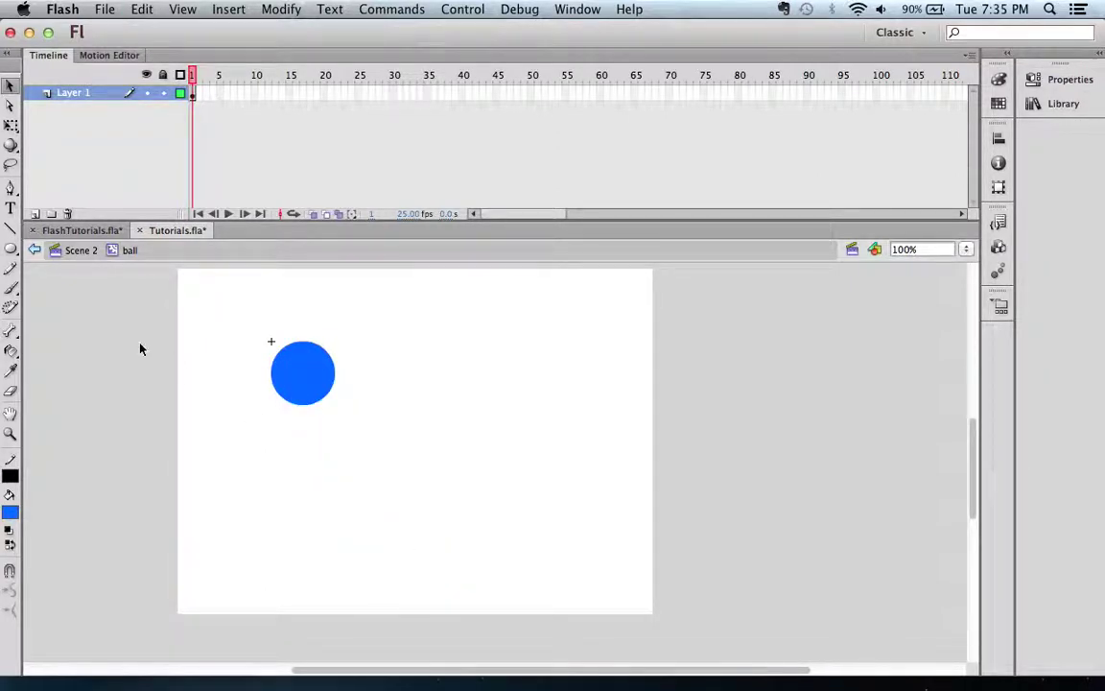
{"action": "left_click", "coordinate": [84, 253]}
Step: Move the ball up and to the left so it sits just above the stage's upper-left corner
{"action": "left_click_drag", "start_coordinate": [316, 349], "coordinate": [263, 342]}
{"action": "scroll", "coordinate": [273, 349], "scroll_direction": "up", "scroll_amount": 3}
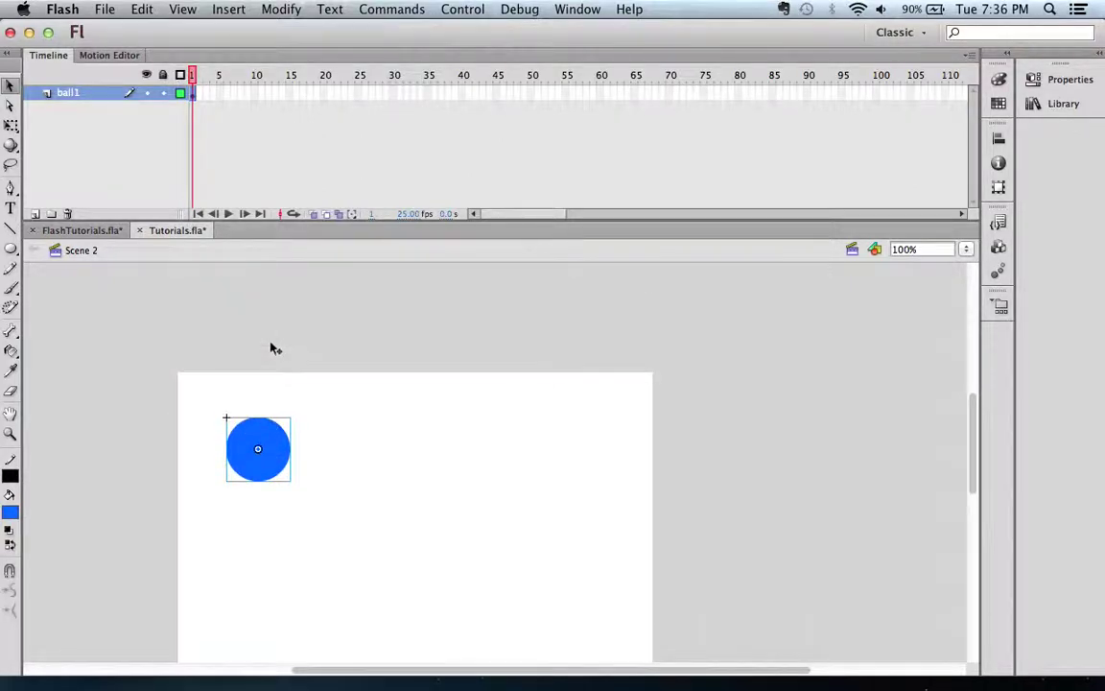
{"action": "left_click_drag", "start_coordinate": [258, 425], "coordinate": [234, 315]}
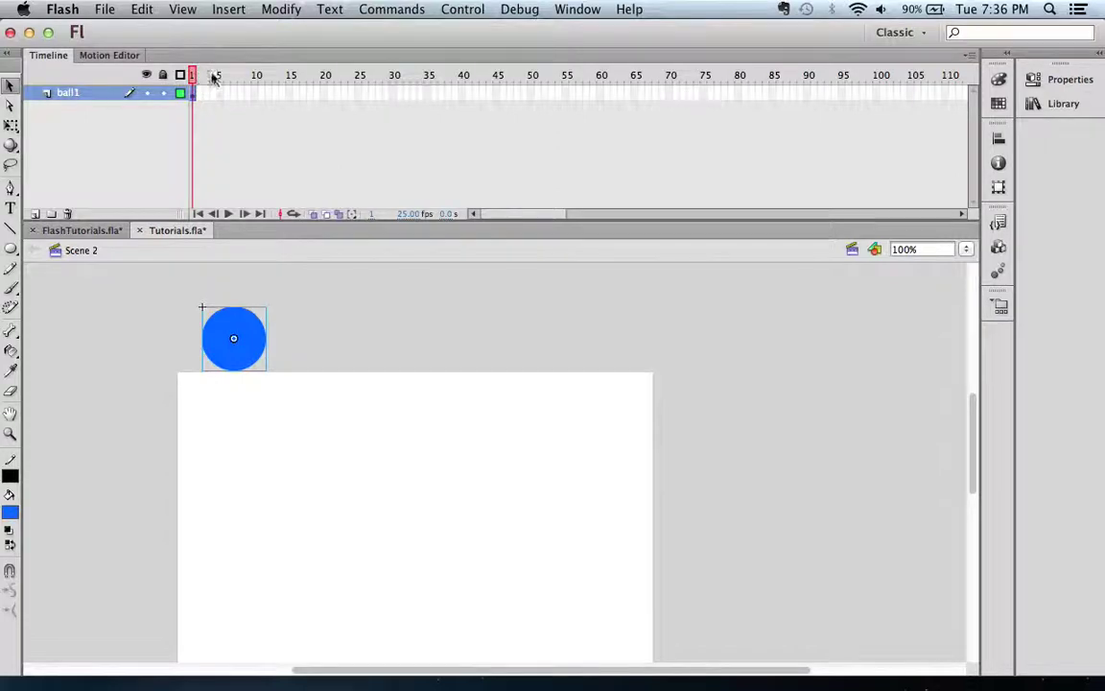
Step: Extend the ball1 layer to frame 20 and remove the tween from its frames
{"action": "left_click", "coordinate": [325, 93]}
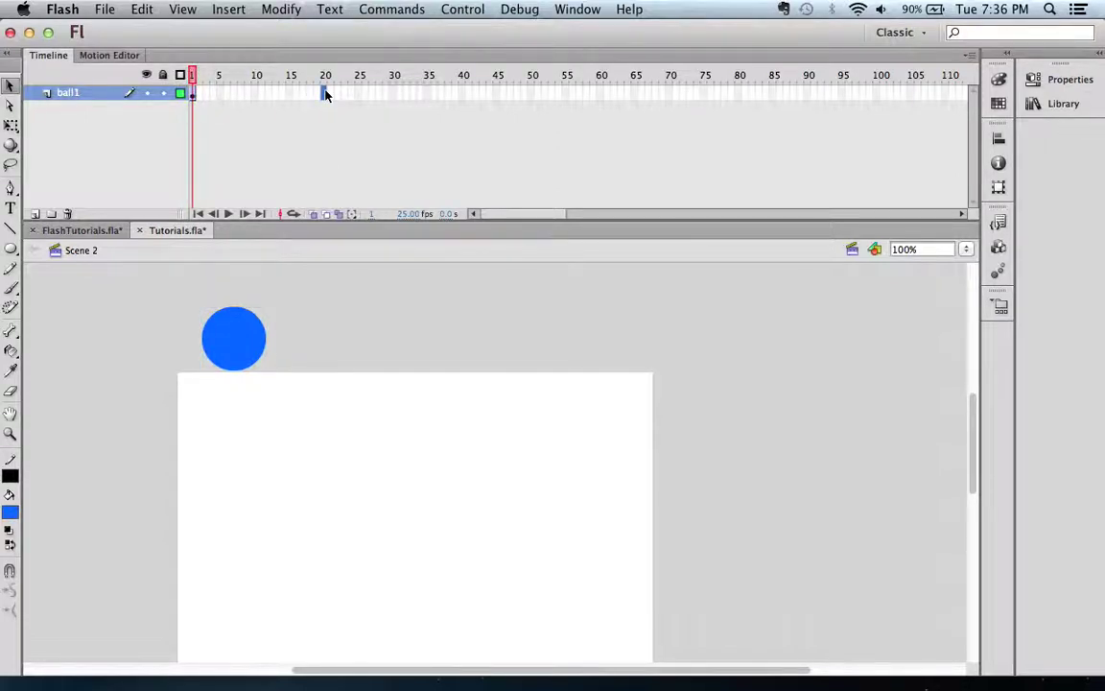
{"action": "key", "text": "F5"}
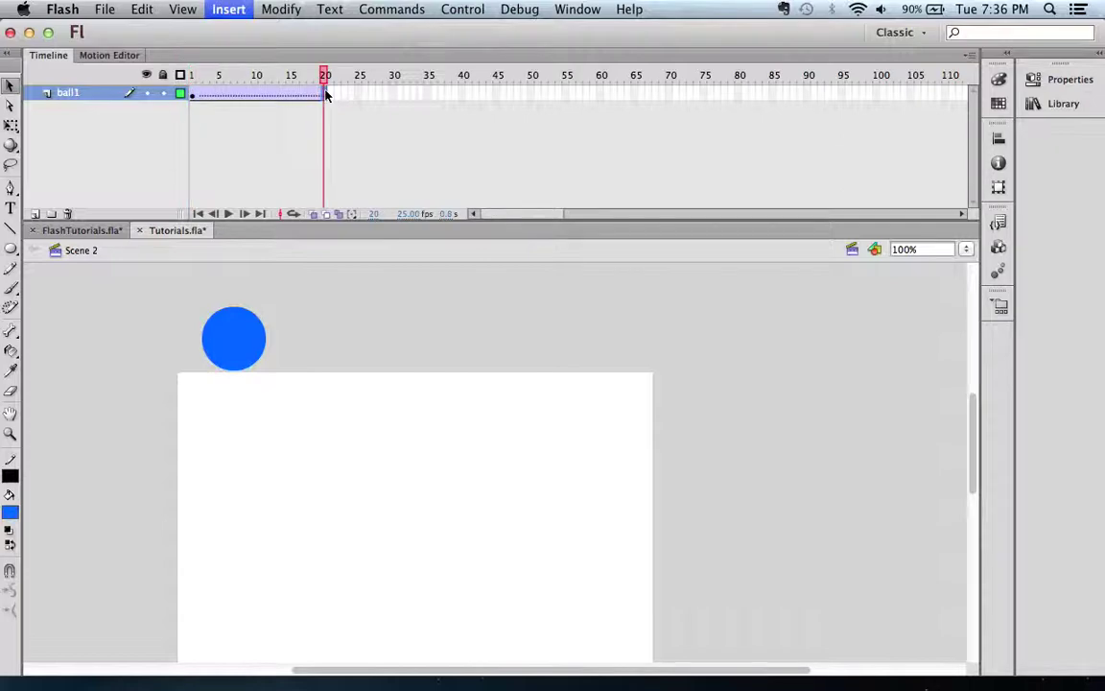
{"action": "left_click", "coordinate": [269, 93]}
{"action": "right_click", "coordinate": [269, 93]}
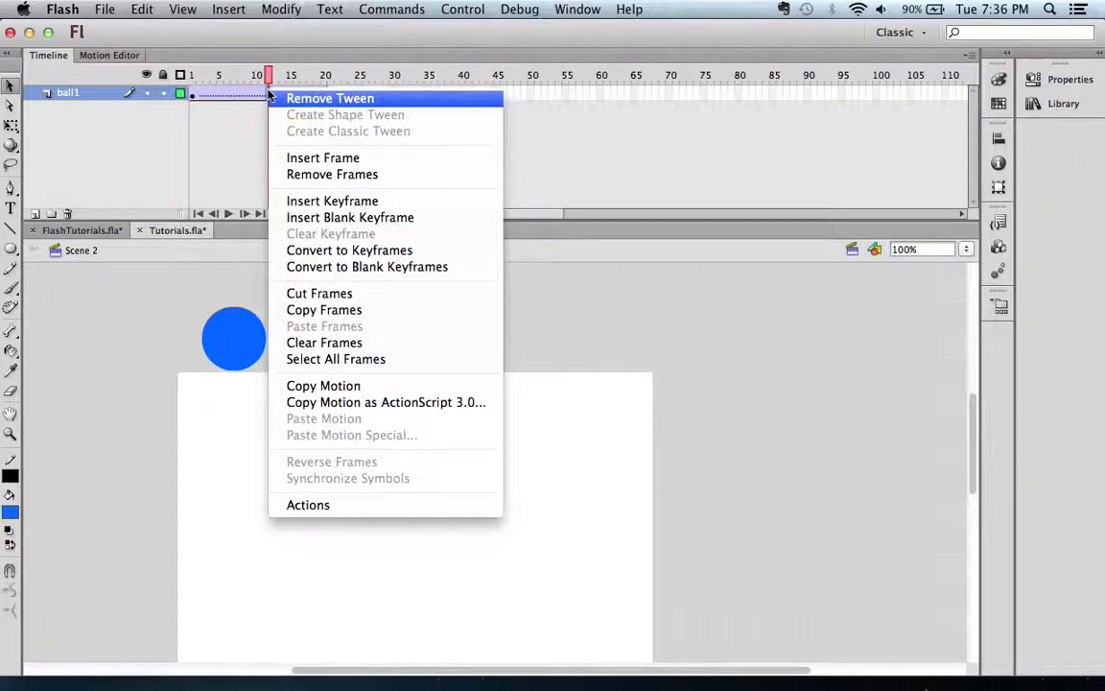
{"action": "left_click", "coordinate": [289, 99]}
{"action": "left_click_drag", "start_coordinate": [252, 75], "coordinate": [161, 72]}
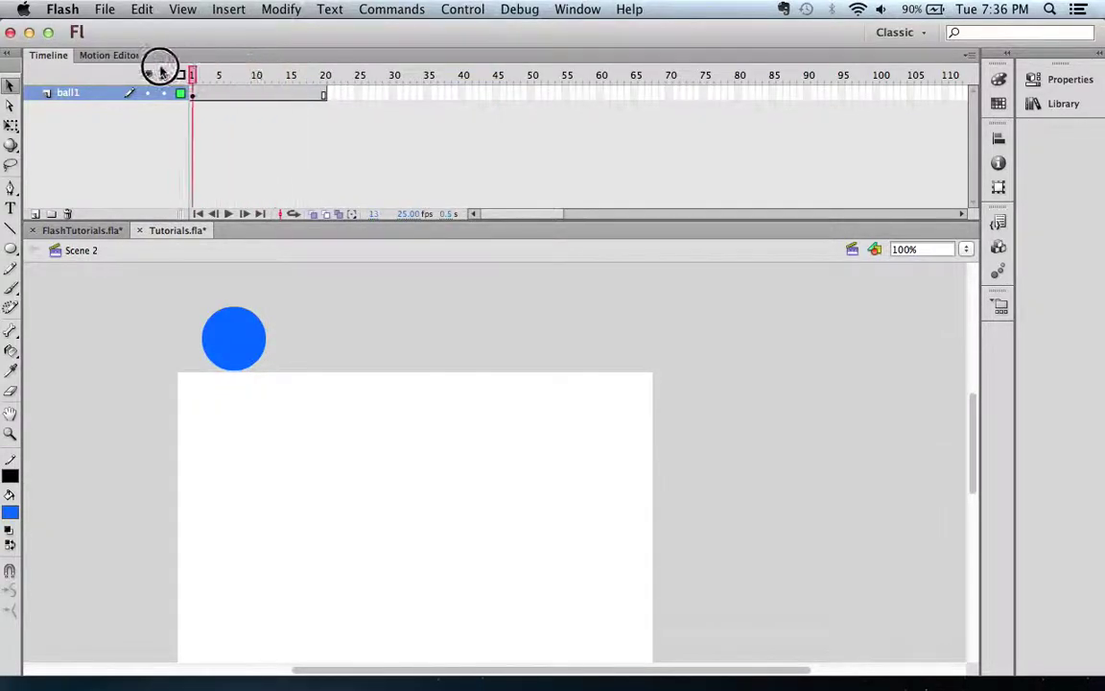
Step: Create a classic tween on the ball1 layer's frames 1 to 20
{"action": "left_click", "coordinate": [236, 94]}
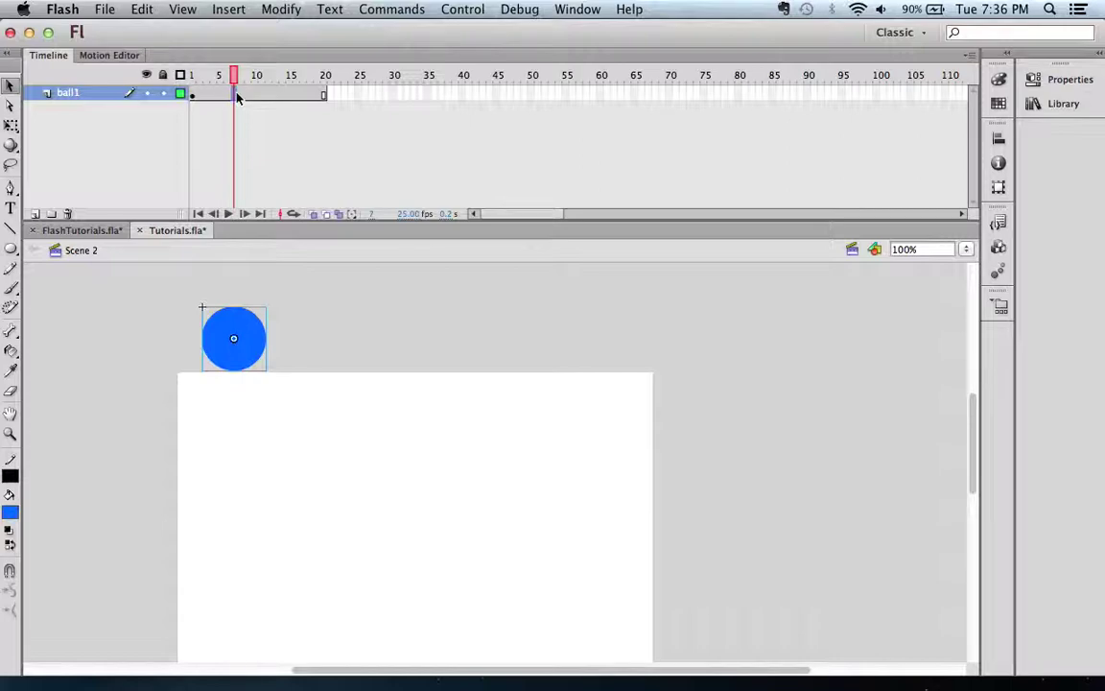
{"action": "right_click", "coordinate": [237, 95]}
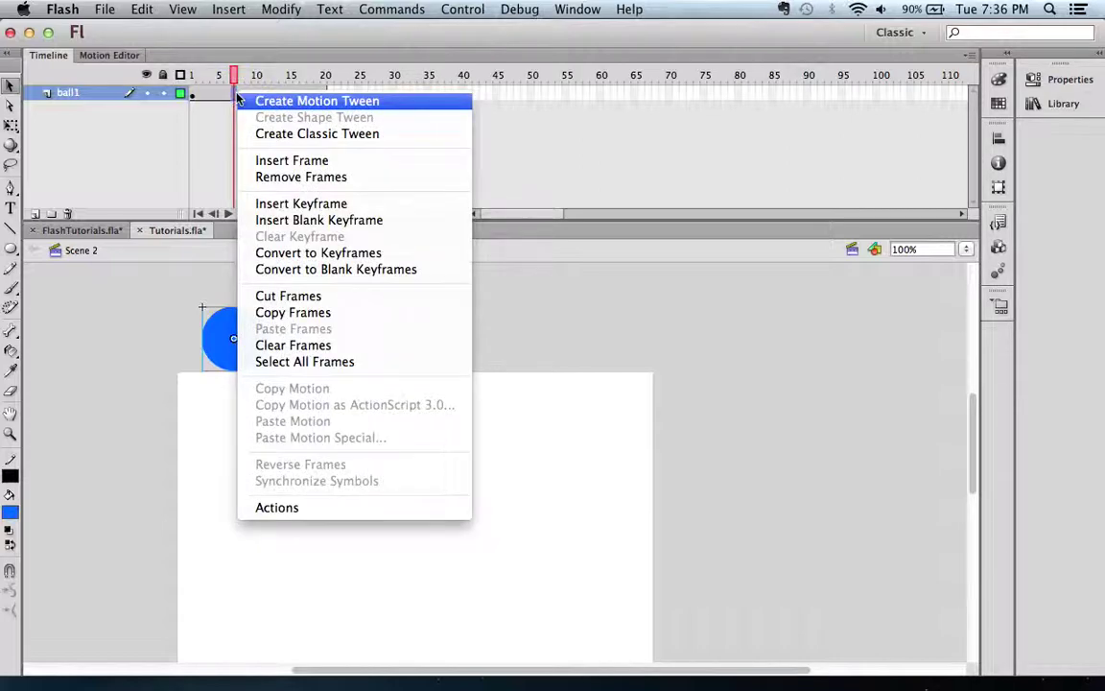
{"action": "left_click", "coordinate": [284, 136]}
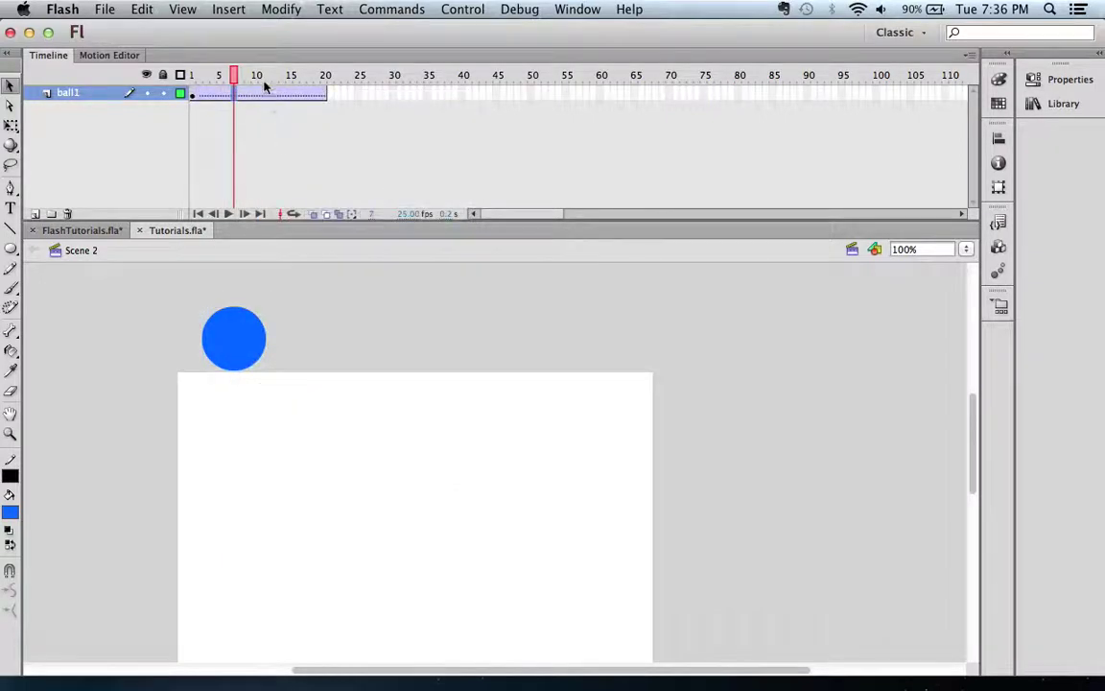
Step: Insert a keyframe at frame 20 of the ball1 layer, and go back through the tween to the frame 1 keyframe
{"action": "left_click_drag", "start_coordinate": [238, 75], "coordinate": [325, 98]}
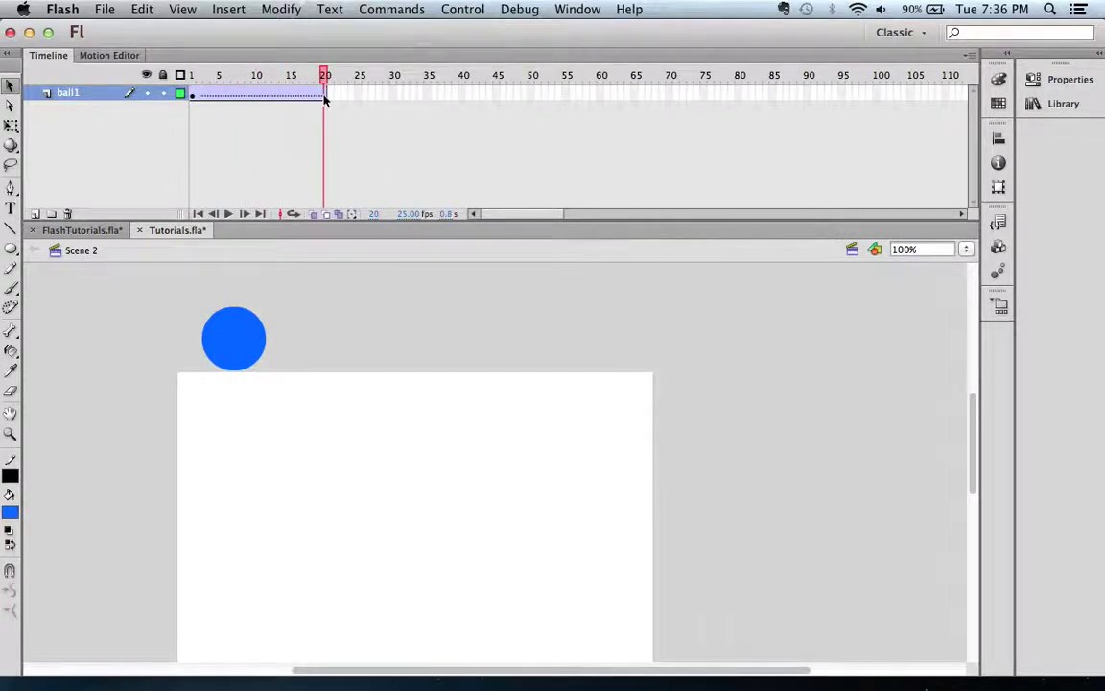
{"action": "scroll", "coordinate": [269, 319], "scroll_direction": "down", "scroll_amount": 1}
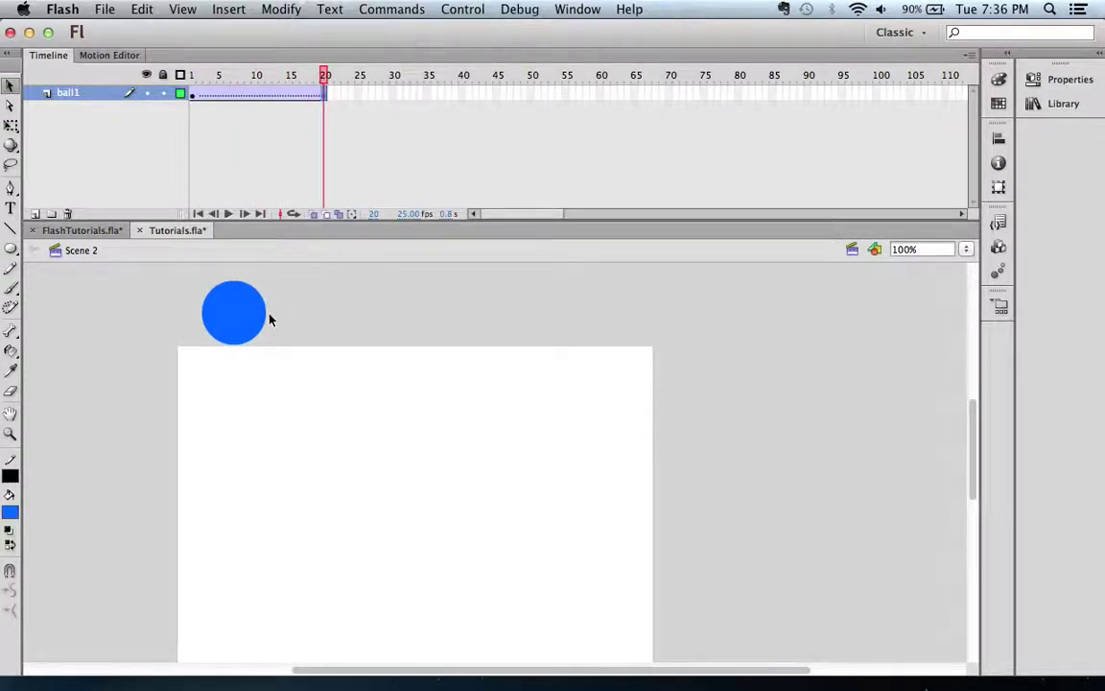
{"action": "scroll", "coordinate": [270, 320], "scroll_direction": "up", "scroll_amount": 3}
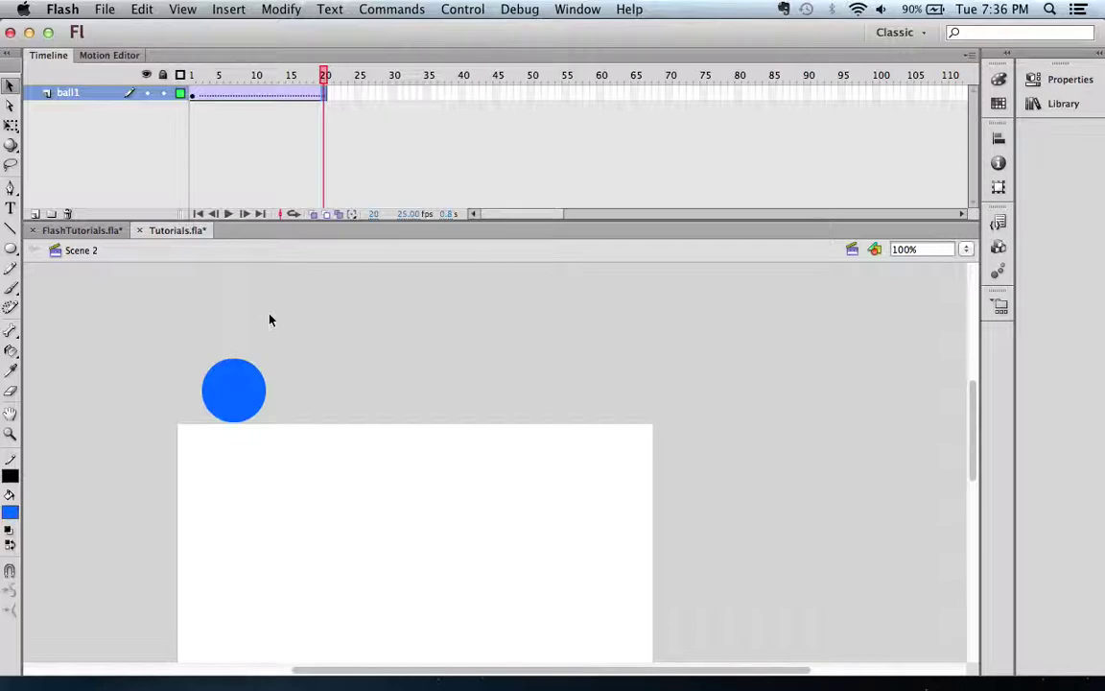
{"action": "key", "text": "F6"}
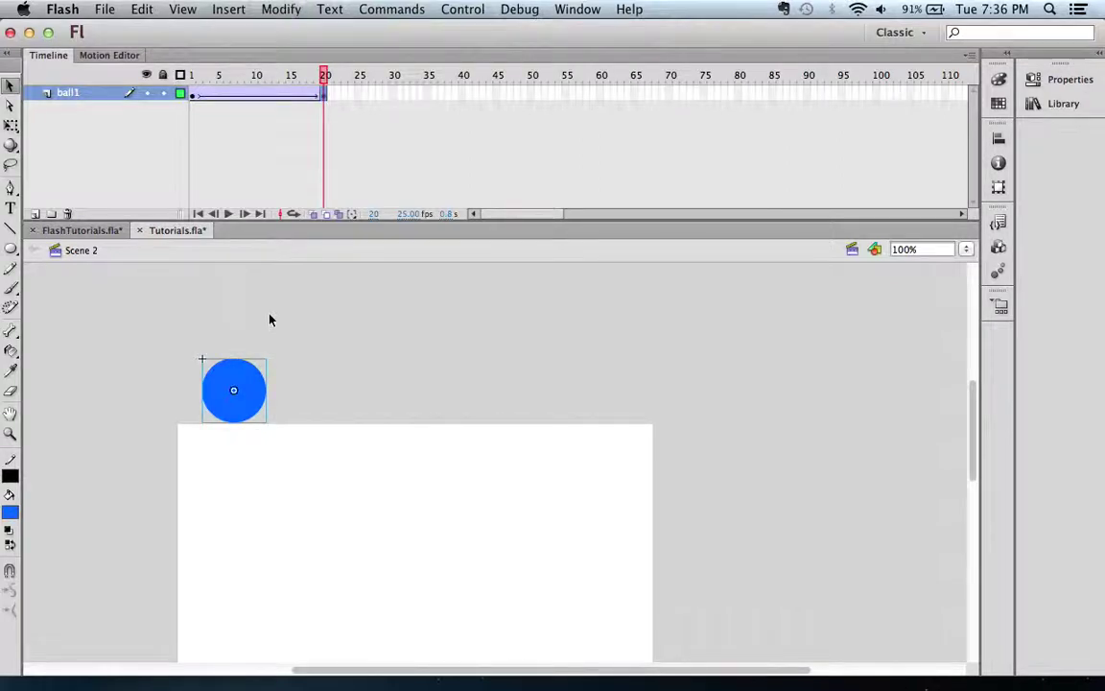
{"action": "left_click_drag", "start_coordinate": [321, 74], "coordinate": [282, 75]}
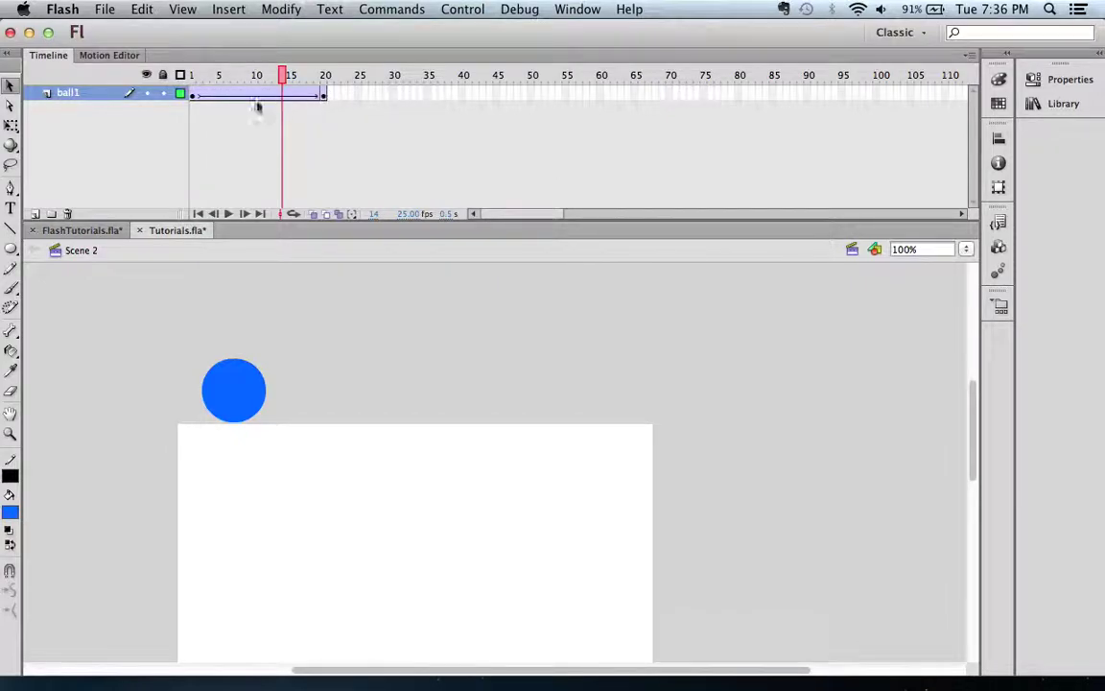
{"action": "left_click", "coordinate": [193, 74]}
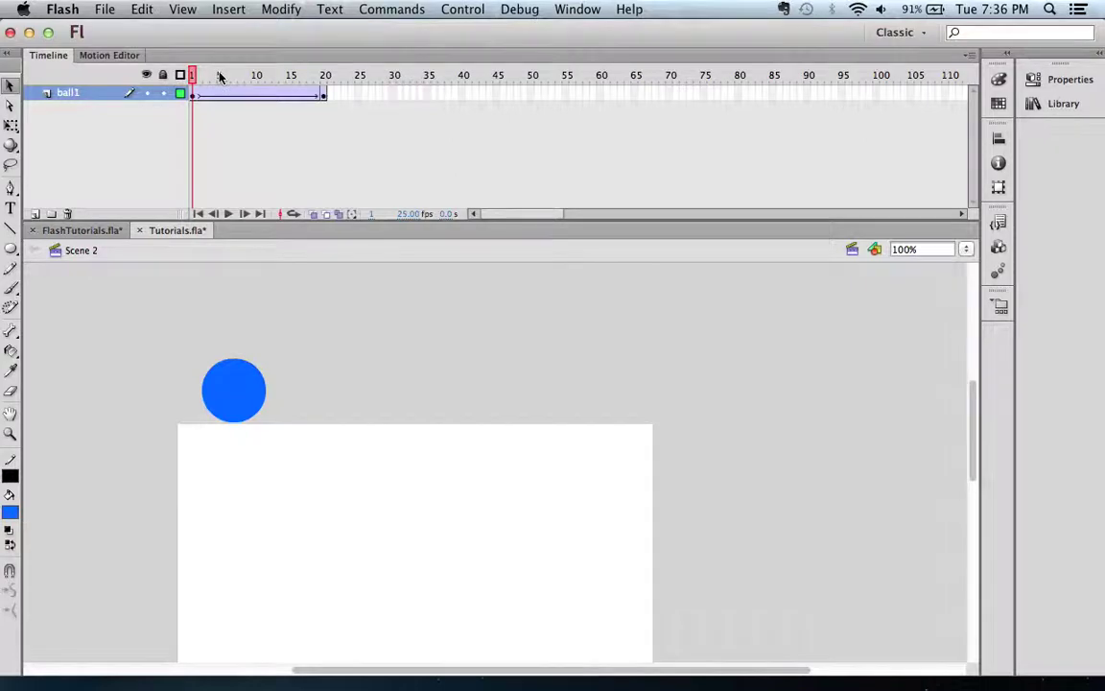
{"action": "mouse_move", "coordinate": [213, 75]}
{"action": "left_mouse_down"}
{"action": "mouse_move", "coordinate": [316, 82]}
{"action": "mouse_move", "coordinate": [204, 78]}
{"action": "left_mouse_up"}
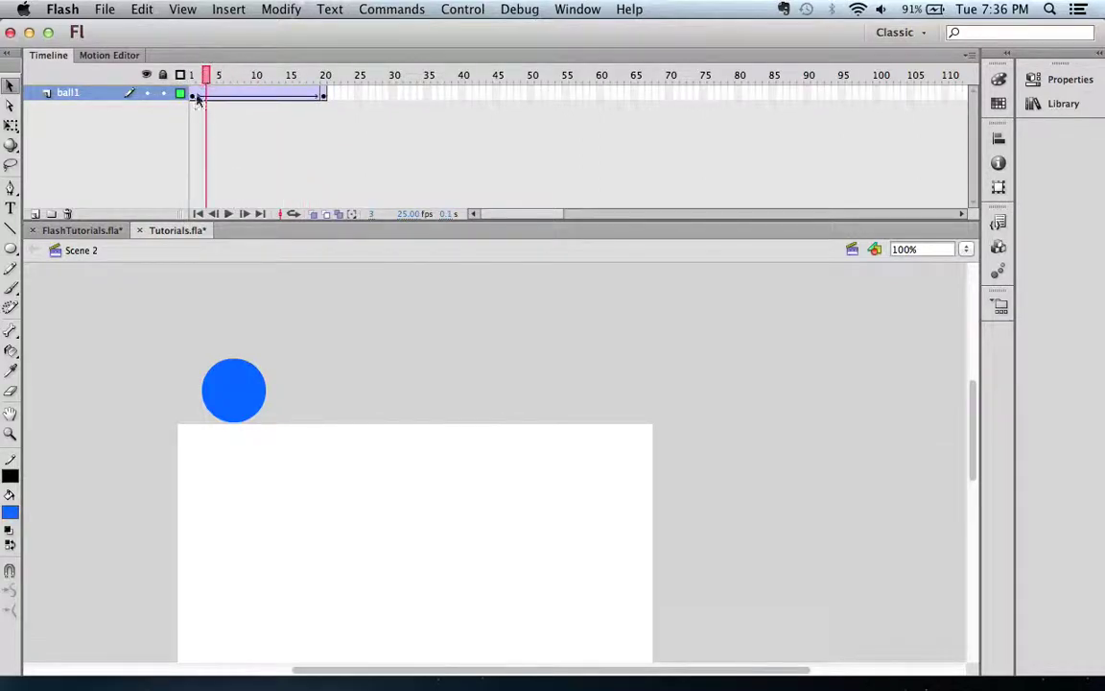
{"action": "left_click", "coordinate": [193, 98]}
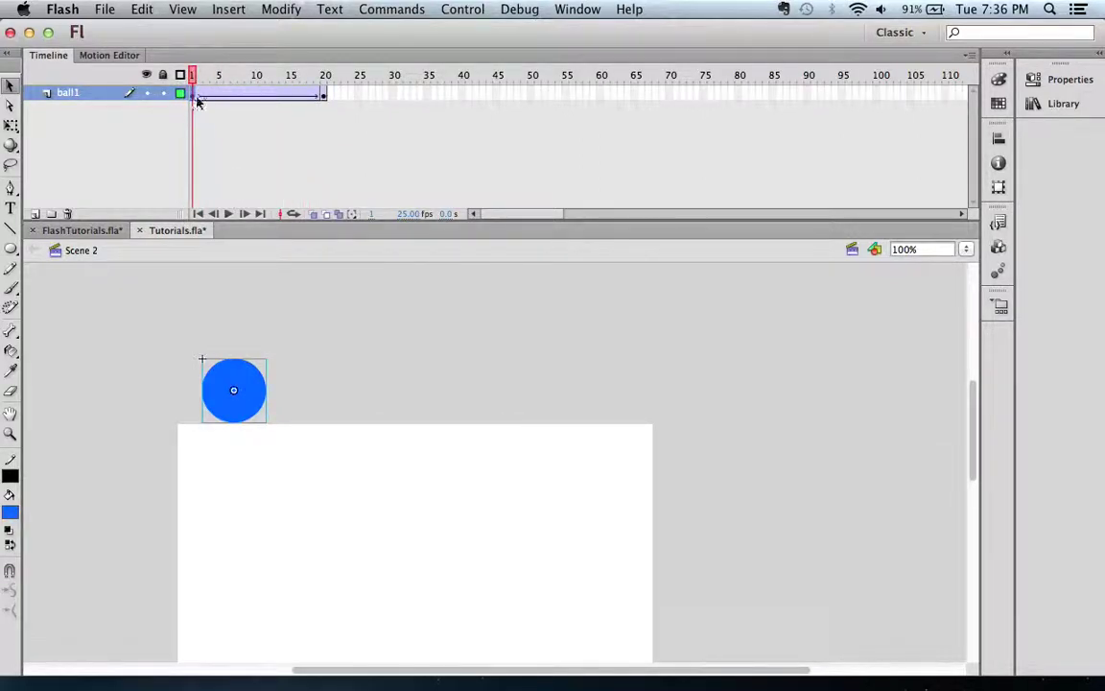
Step: At the frame 20 keyframe, move the ball straight down to rest on the stage's bottom edge, and scrub the timeline to preview the fall
{"action": "left_click_drag", "start_coordinate": [213, 77], "coordinate": [325, 91]}
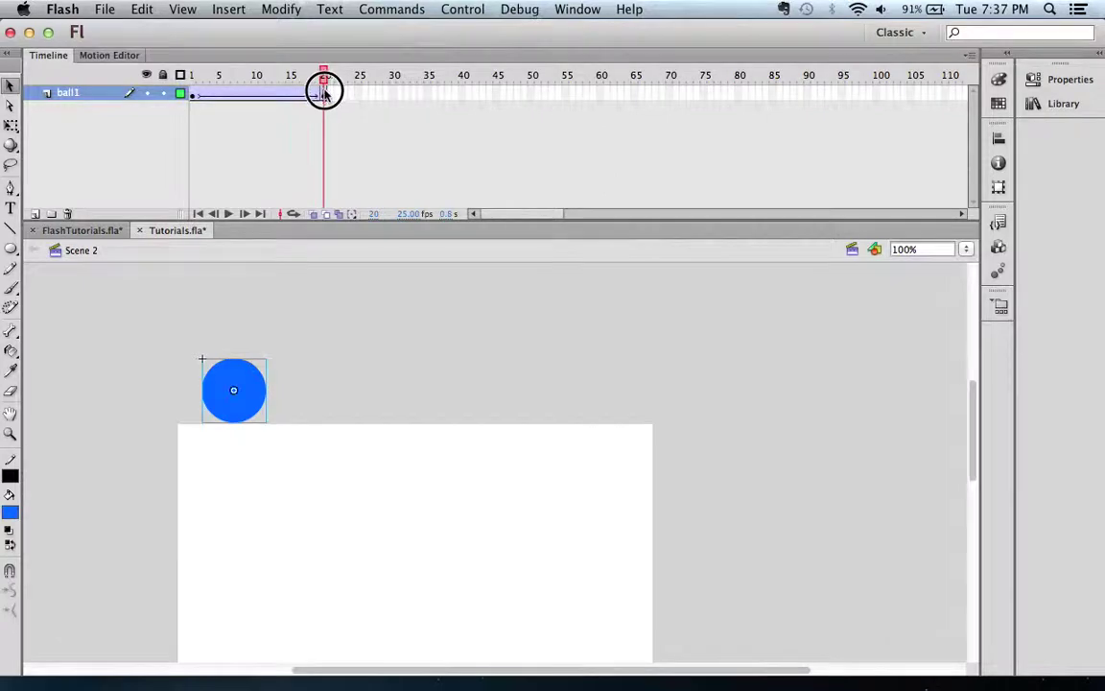
{"action": "left_click", "coordinate": [324, 95]}
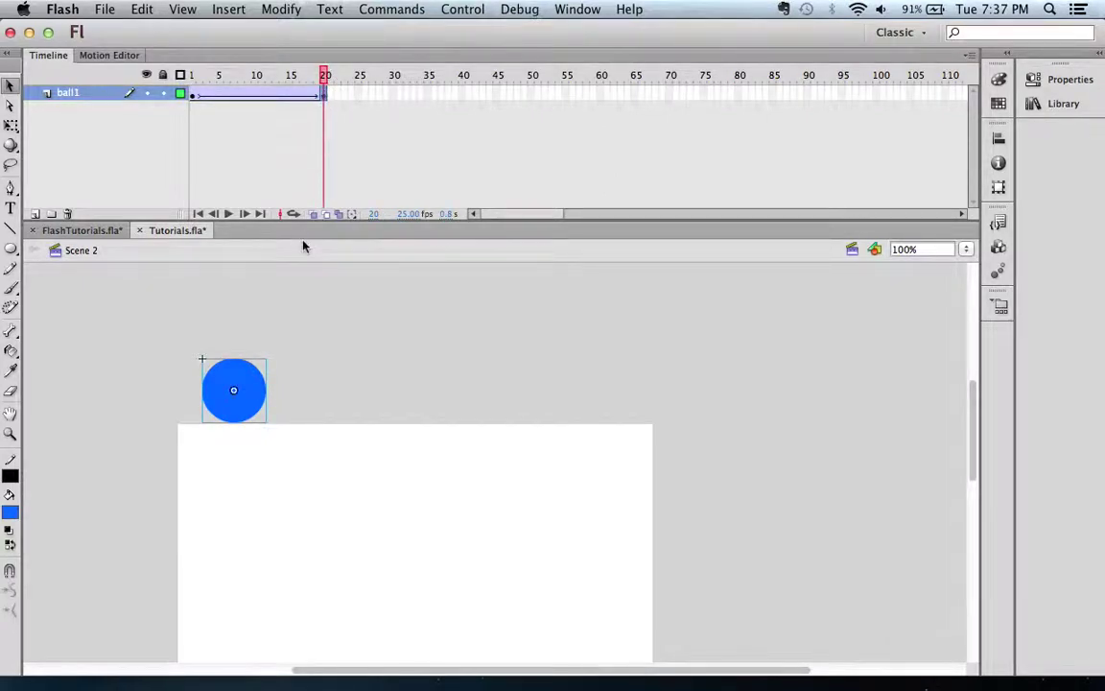
{"action": "scroll", "coordinate": [303, 326], "scroll_direction": "down", "scroll_amount": 3}
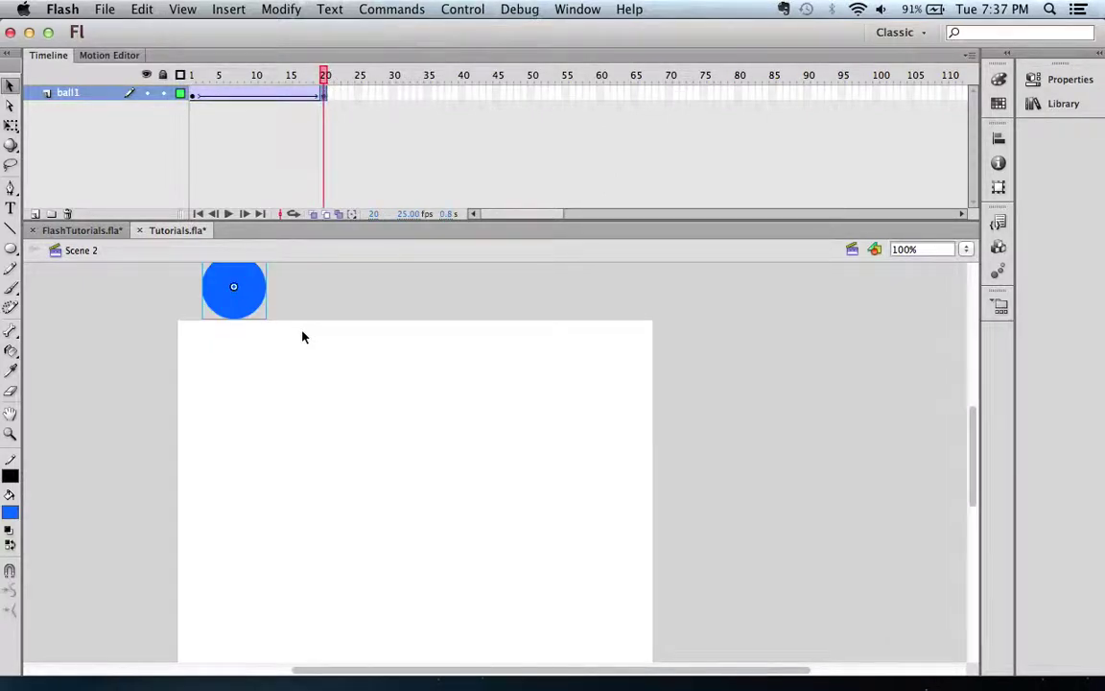
{"action": "left_click_drag", "start_coordinate": [261, 310], "coordinate": [251, 606]}
{"action": "scroll", "coordinate": [255, 611], "scroll_direction": "down", "scroll_amount": 5}
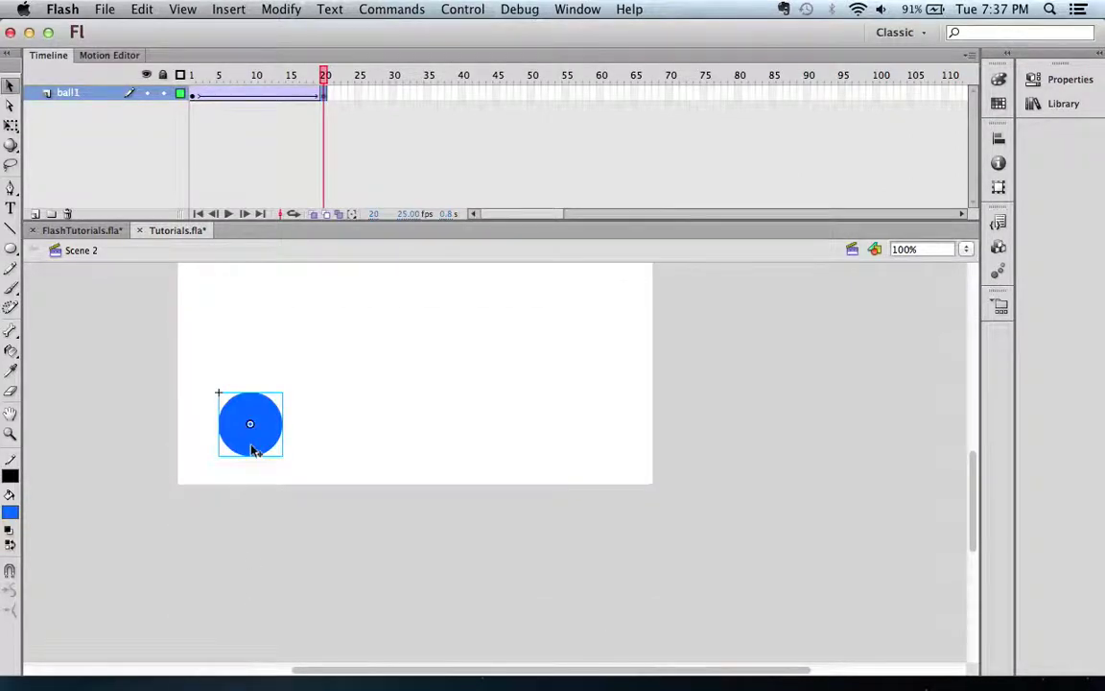
{"action": "left_click_drag", "start_coordinate": [252, 451], "coordinate": [250, 478]}
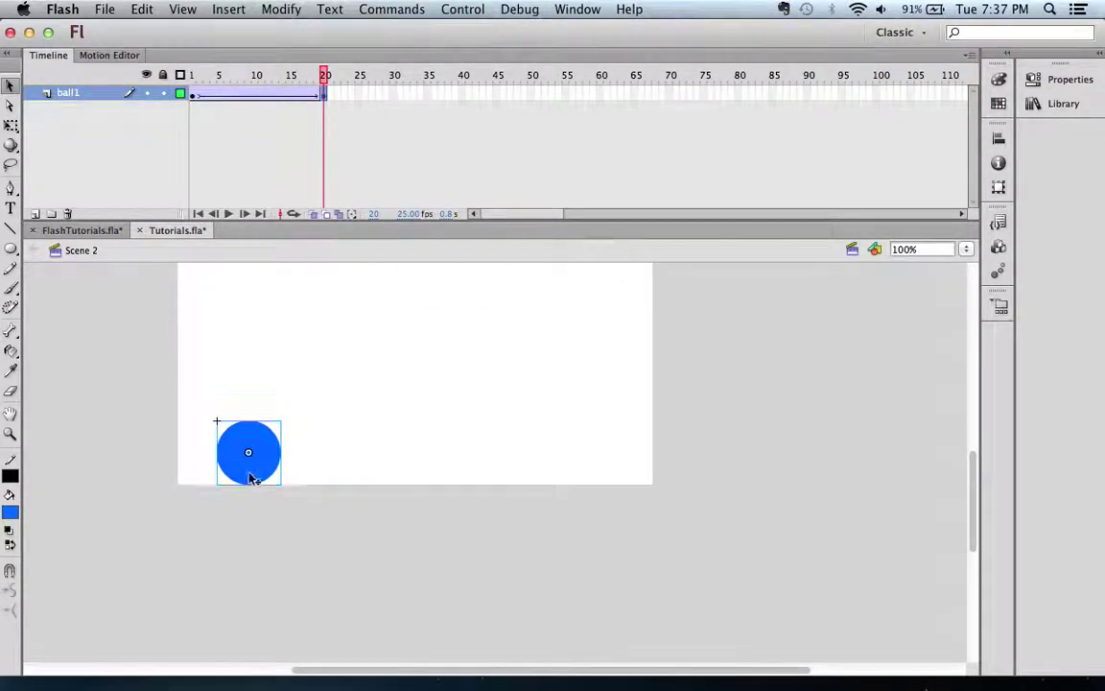
{"action": "scroll", "coordinate": [324, 412], "scroll_direction": "down", "scroll_amount": 2}
{"action": "scroll", "coordinate": [323, 414], "scroll_direction": "up", "scroll_amount": 5}
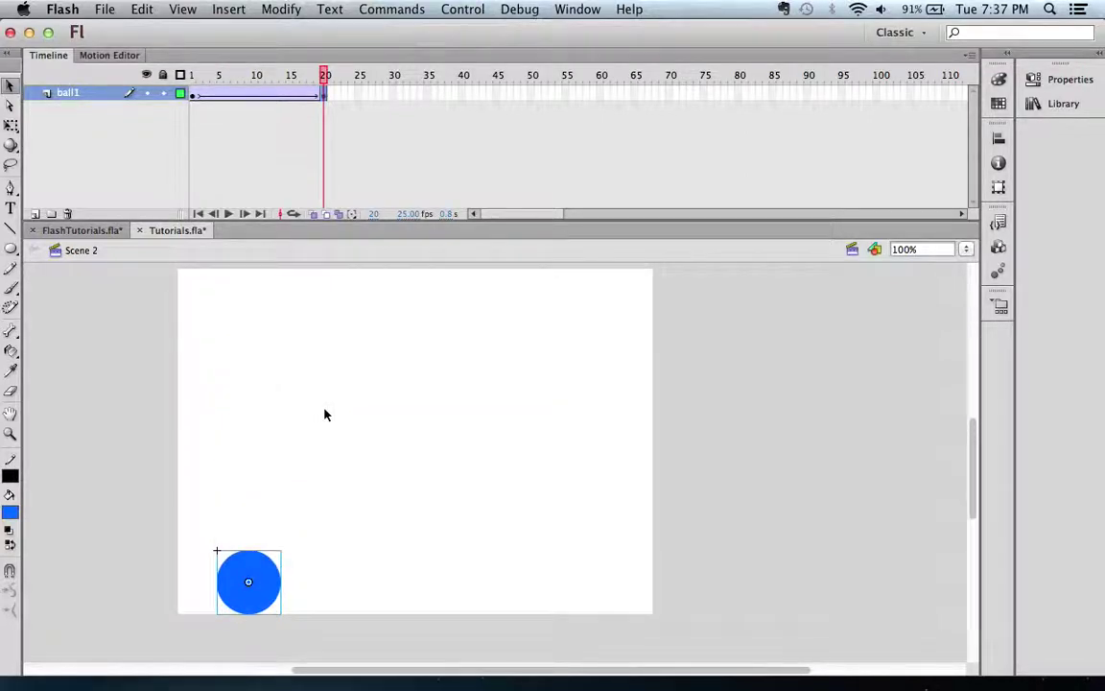
{"action": "left_click_drag", "start_coordinate": [324, 84], "coordinate": [191, 82]}
Step: Insert a keyframe at frame 40 of the ball1 layer and inspect the tween options at frame 30
{"action": "left_click", "coordinate": [461, 93]}
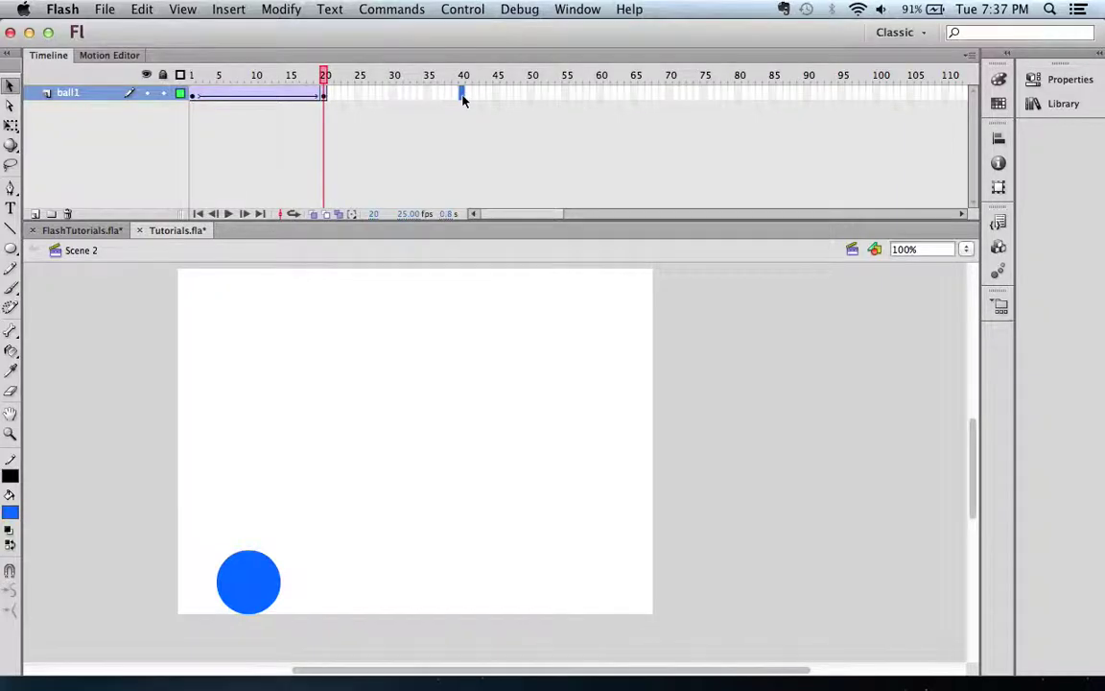
{"action": "key", "text": "F6"}
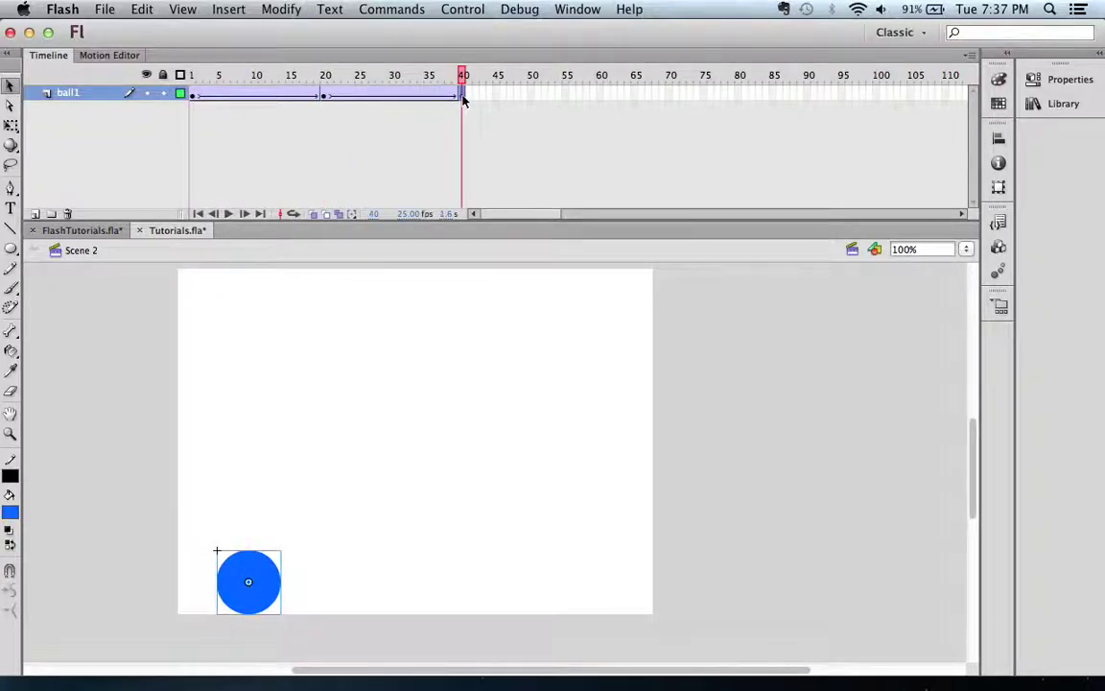
{"action": "left_click", "coordinate": [387, 93]}
{"action": "left_click_drag", "start_coordinate": [373, 74], "coordinate": [394, 97]}
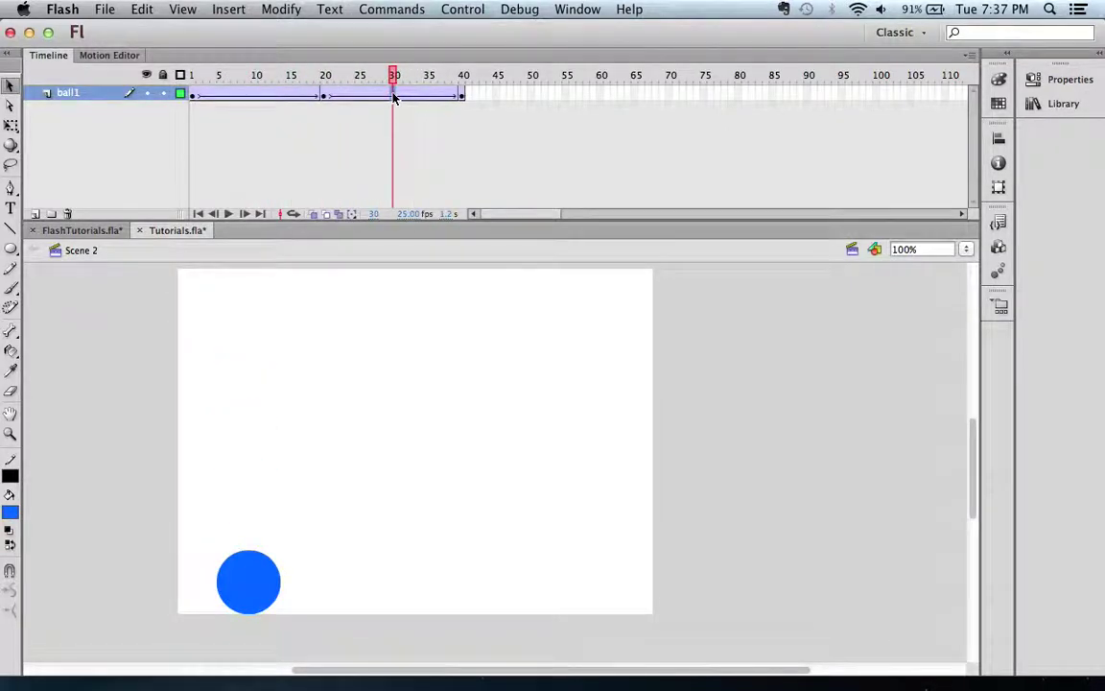
{"action": "right_click", "coordinate": [393, 96]}
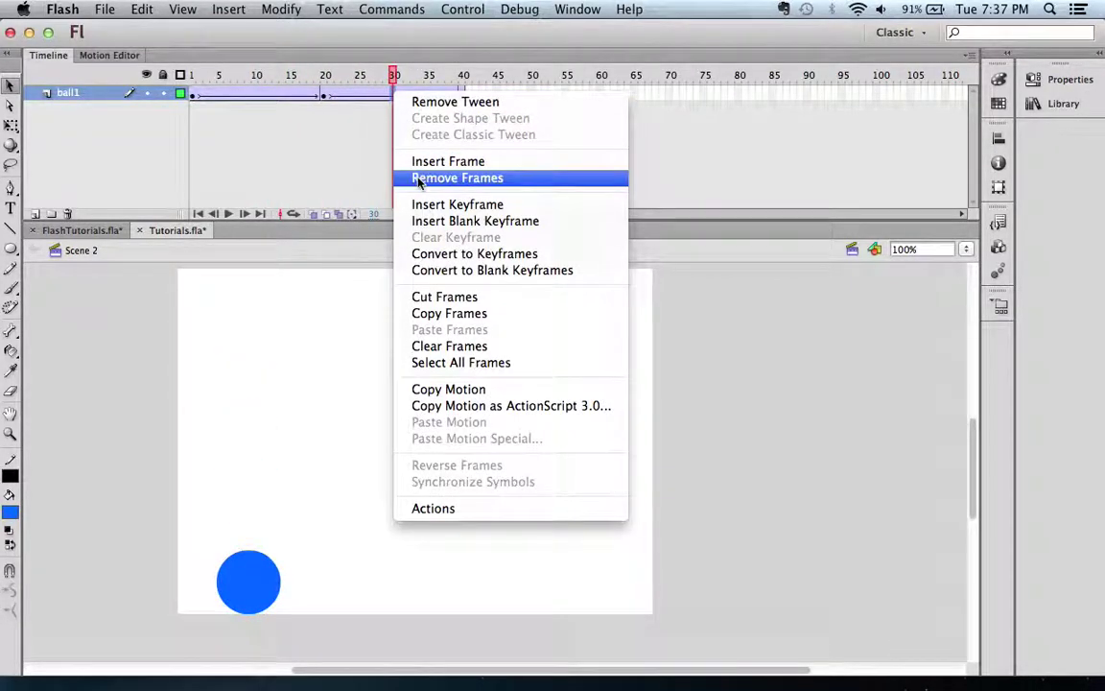
{"action": "left_click", "coordinate": [411, 81]}
Step: At frame 40, move the ball back up just above the stage's top edge, and scrub the timeline back to frame 1
{"action": "left_click_drag", "start_coordinate": [393, 82], "coordinate": [461, 99]}
{"action": "left_click", "coordinate": [461, 99]}
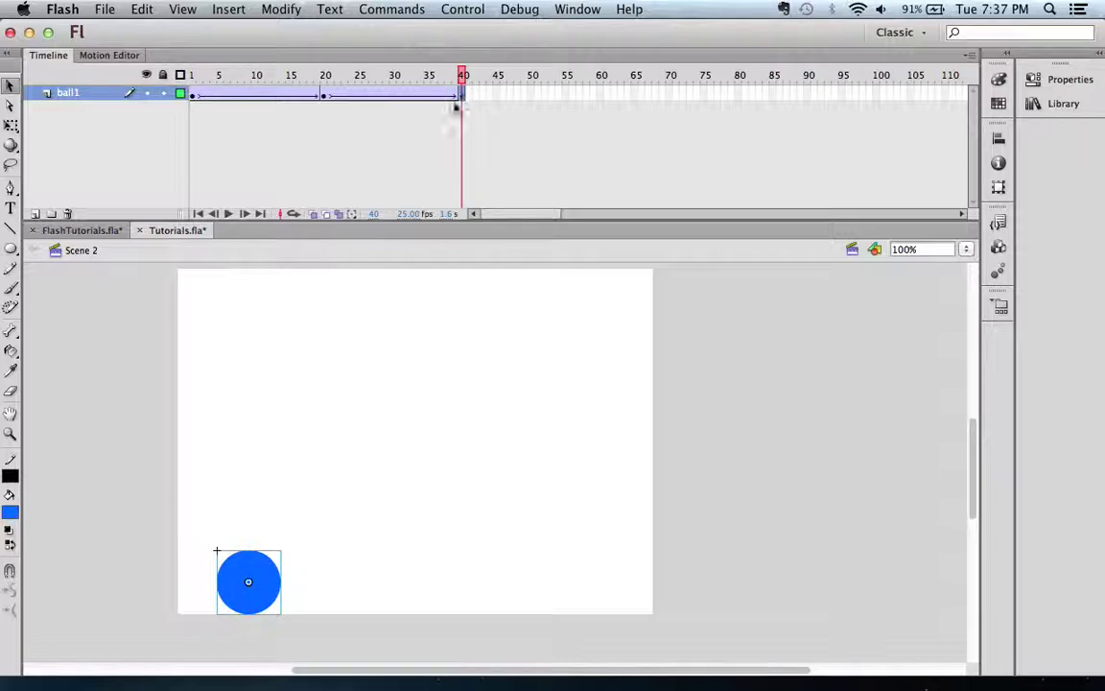
{"action": "left_click_drag", "start_coordinate": [248, 563], "coordinate": [251, 294]}
{"action": "scroll", "coordinate": [255, 295], "scroll_direction": "up", "scroll_amount": 3}
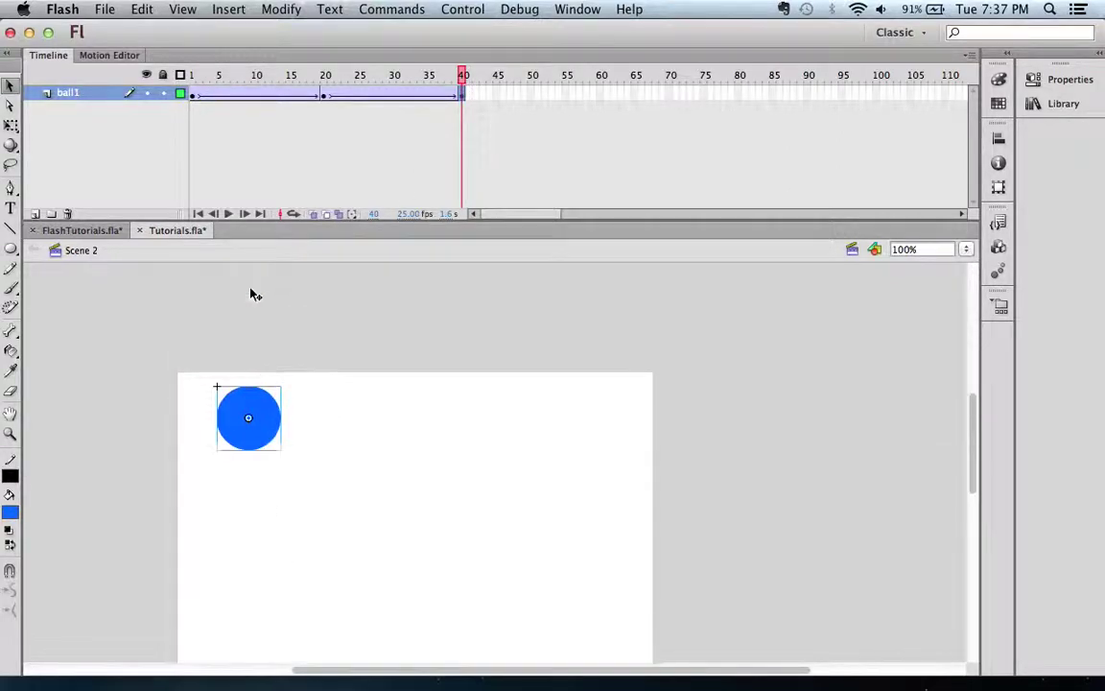
{"action": "left_click_drag", "start_coordinate": [247, 387], "coordinate": [248, 309]}
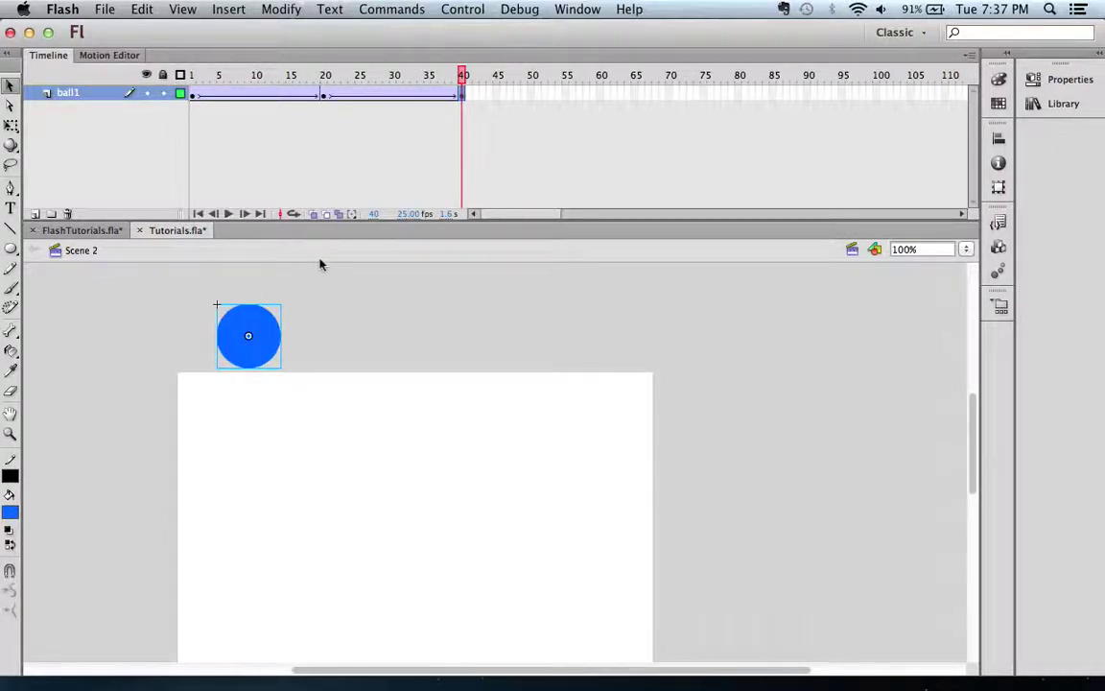
{"action": "scroll", "coordinate": [362, 409], "scroll_direction": "down", "scroll_amount": 3}
{"action": "left_click_drag", "start_coordinate": [328, 74], "coordinate": [158, 76]}
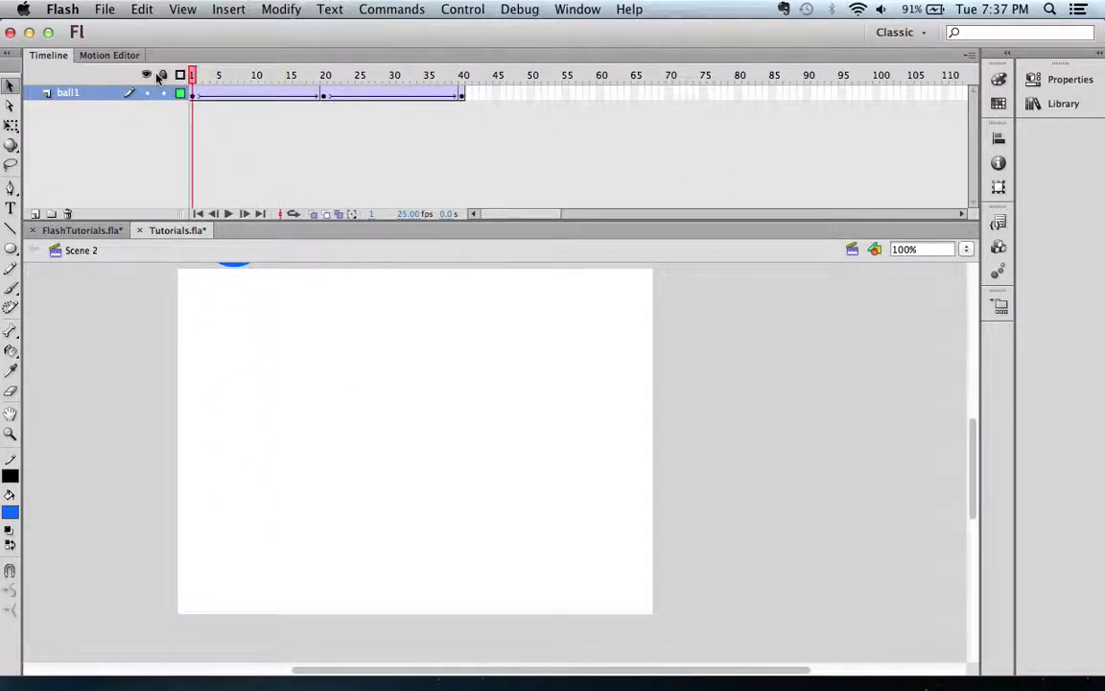
Step: Play the ball1 bounce animation through, and scrub the timeline back to frame 1
{"action": "key", "text": "Return"}
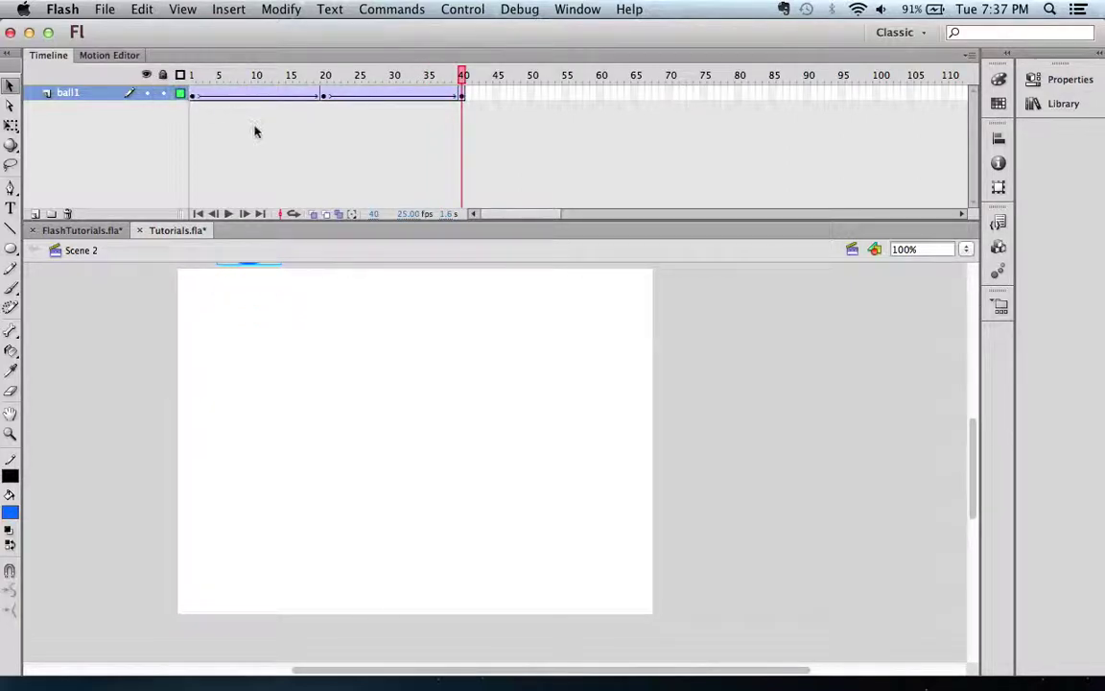
{"action": "left_click_drag", "start_coordinate": [247, 75], "coordinate": [139, 50]}
{"action": "left_click_drag", "start_coordinate": [247, 81], "coordinate": [169, 75]}
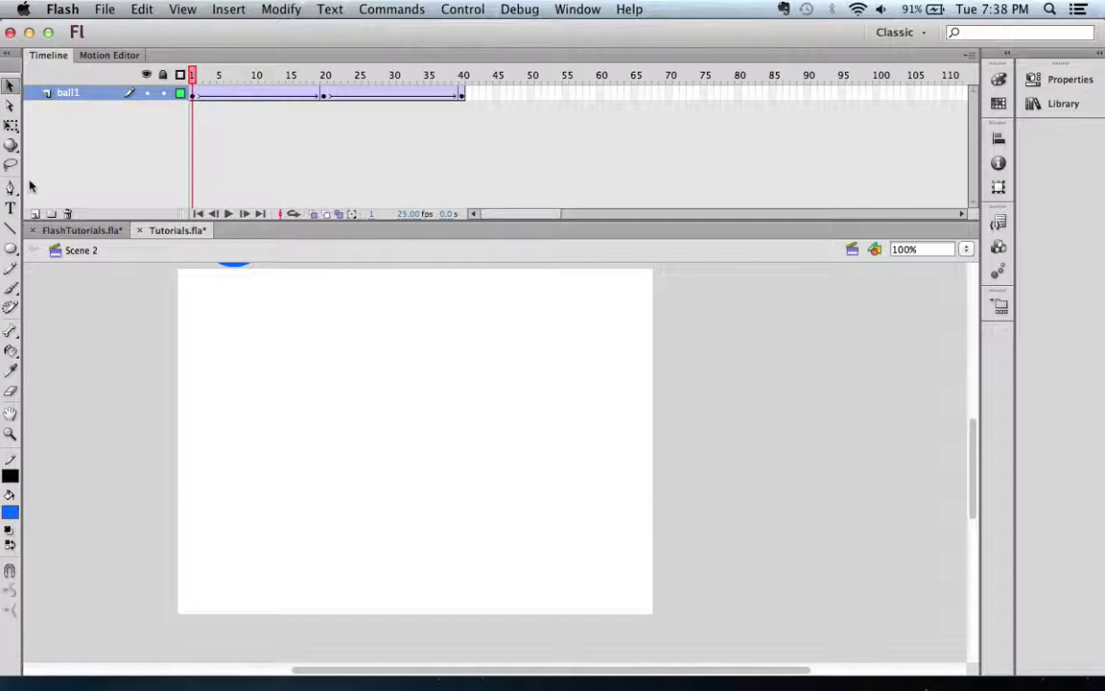
Step: Add a new layer above ball1 and name it bowlingball
{"action": "left_click", "coordinate": [34, 214]}
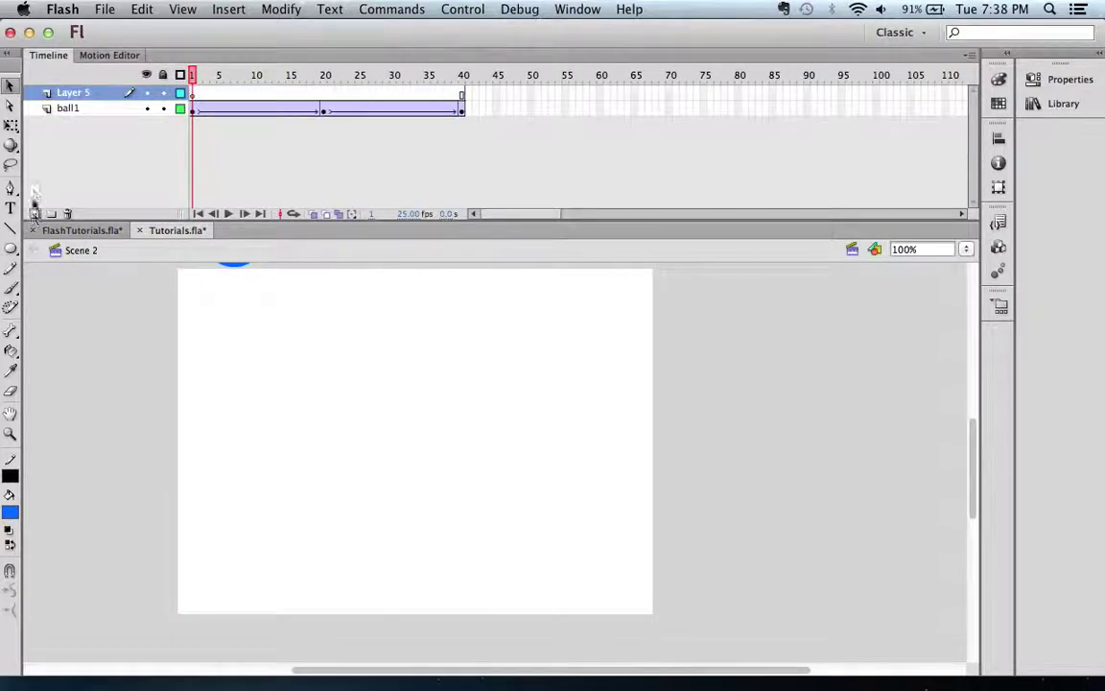
{"action": "double_click", "coordinate": [69, 92]}
{"action": "type", "text": "ball"}
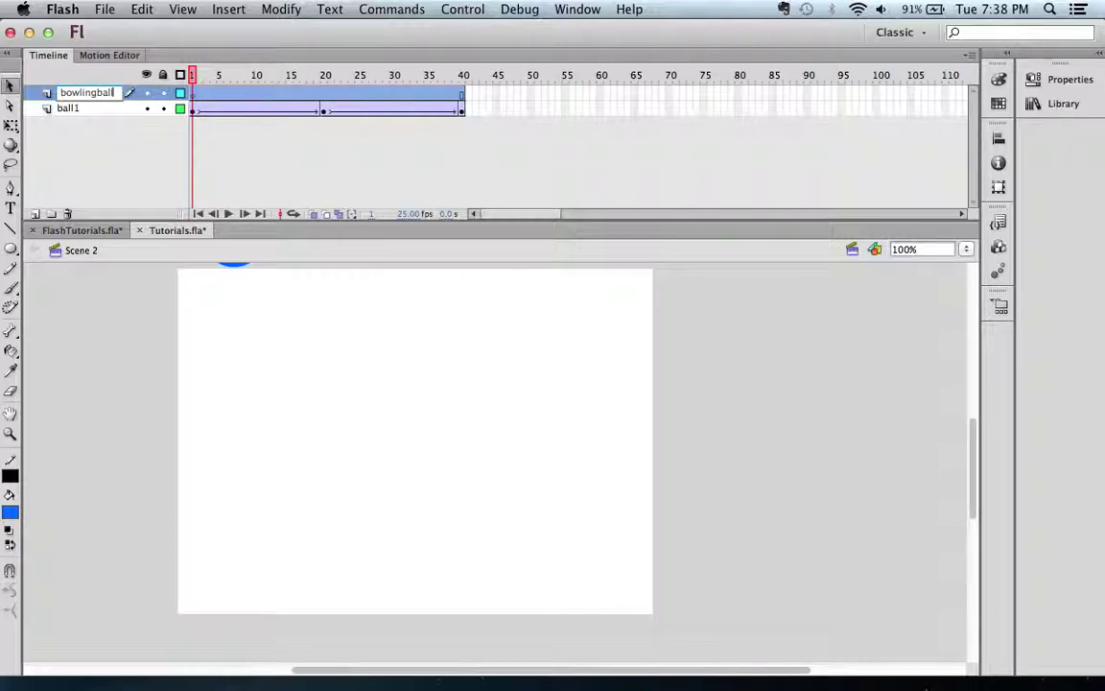
{"action": "key", "text": "Return"}
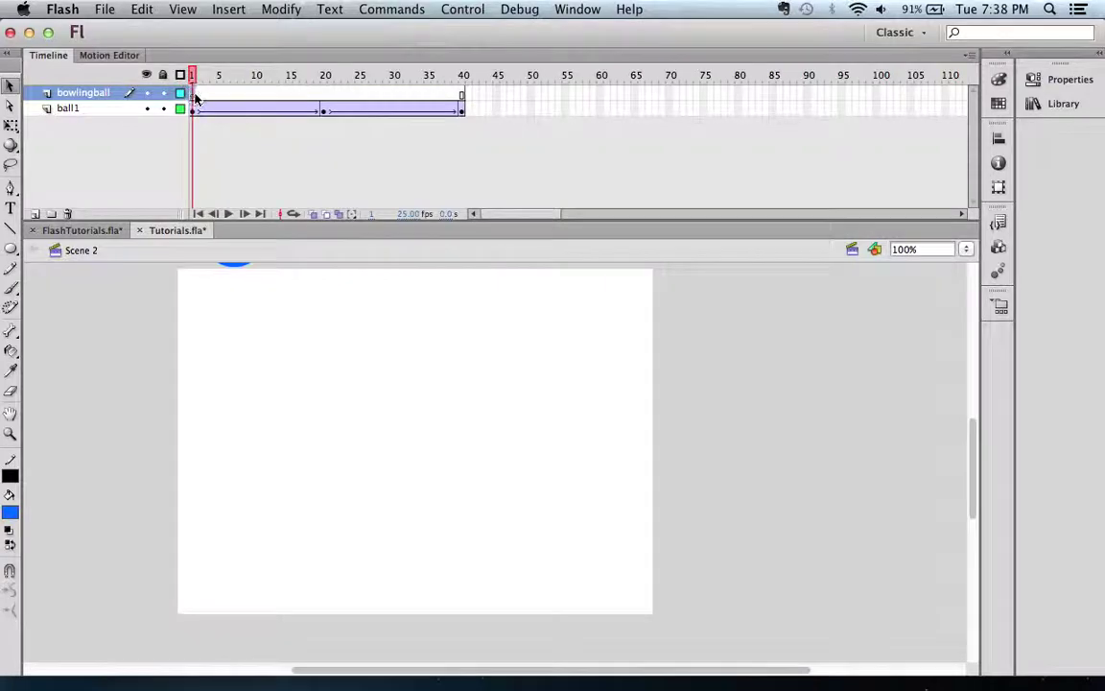
Step: Place an instance of the ball symbol on frame 1 of the bowlingball layer and scale it up slightly larger than the first ball
{"action": "left_click", "coordinate": [1045, 112]}
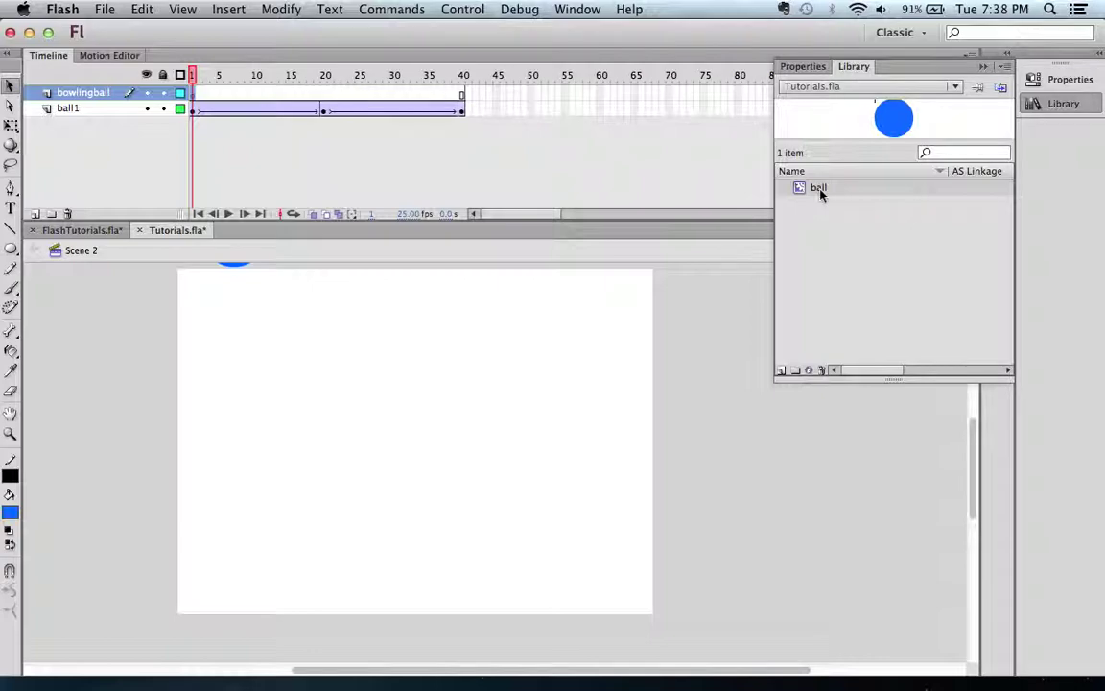
{"action": "left_click_drag", "start_coordinate": [817, 187], "coordinate": [315, 397]}
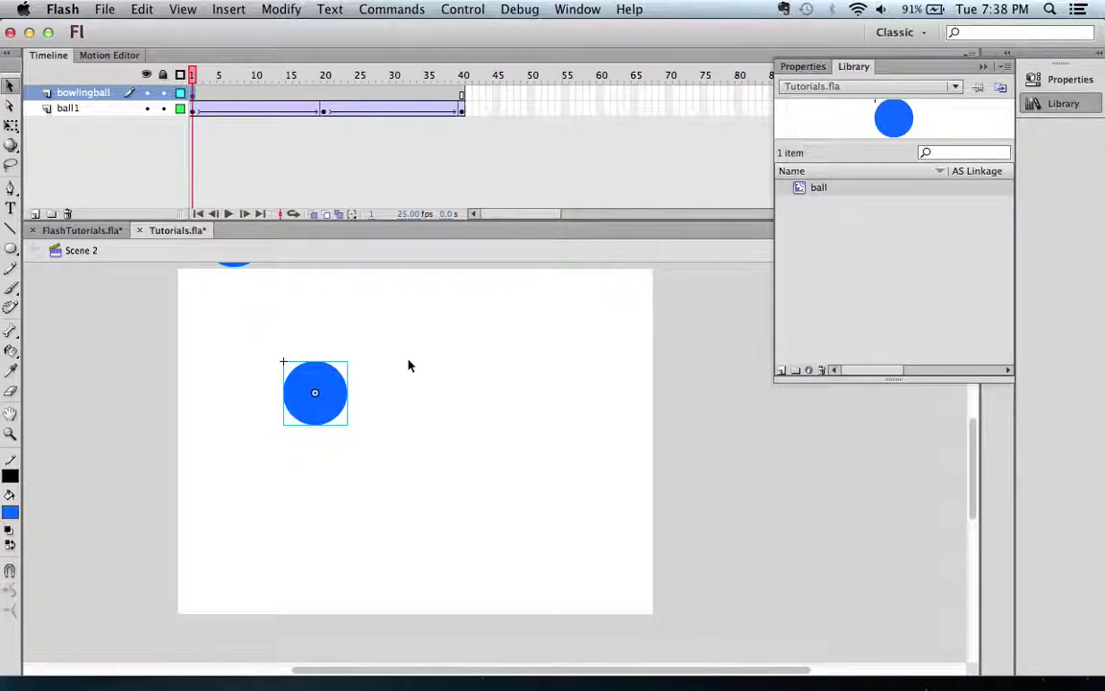
{"action": "left_click", "coordinate": [12, 127]}
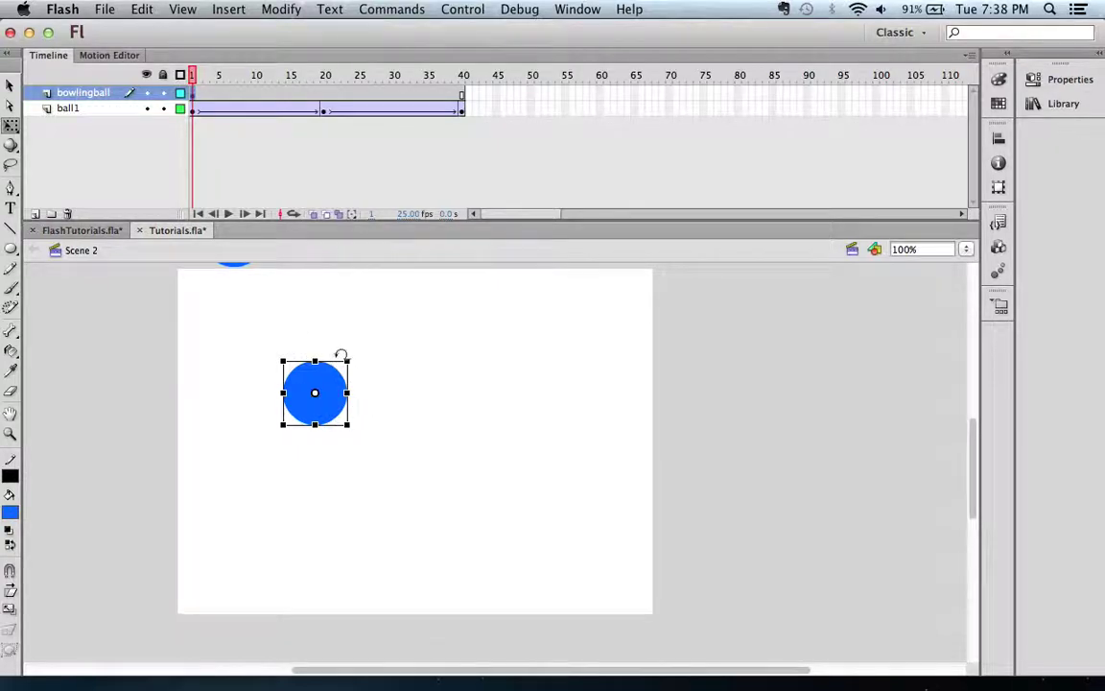
{"action": "left_click_drag", "start_coordinate": [348, 359], "coordinate": [356, 340]}
Step: Move the bowling ball just above the stage's top edge beside the first ball, and scrub the timeline back to frame 1
{"action": "scroll", "coordinate": [356, 340], "scroll_direction": "up", "scroll_amount": 1}
{"action": "scroll", "coordinate": [356, 341], "scroll_direction": "down", "scroll_amount": 1}
{"action": "scroll", "coordinate": [356, 341], "scroll_direction": "up", "scroll_amount": 2}
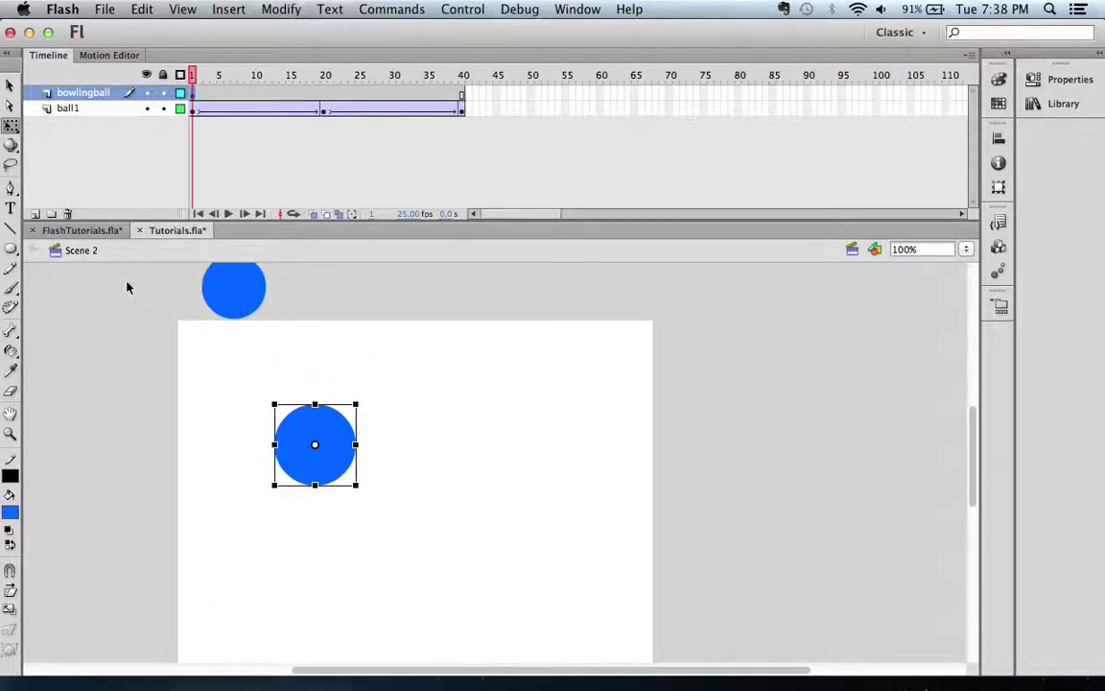
{"action": "left_click", "coordinate": [10, 85]}
{"action": "left_click", "coordinate": [319, 449]}
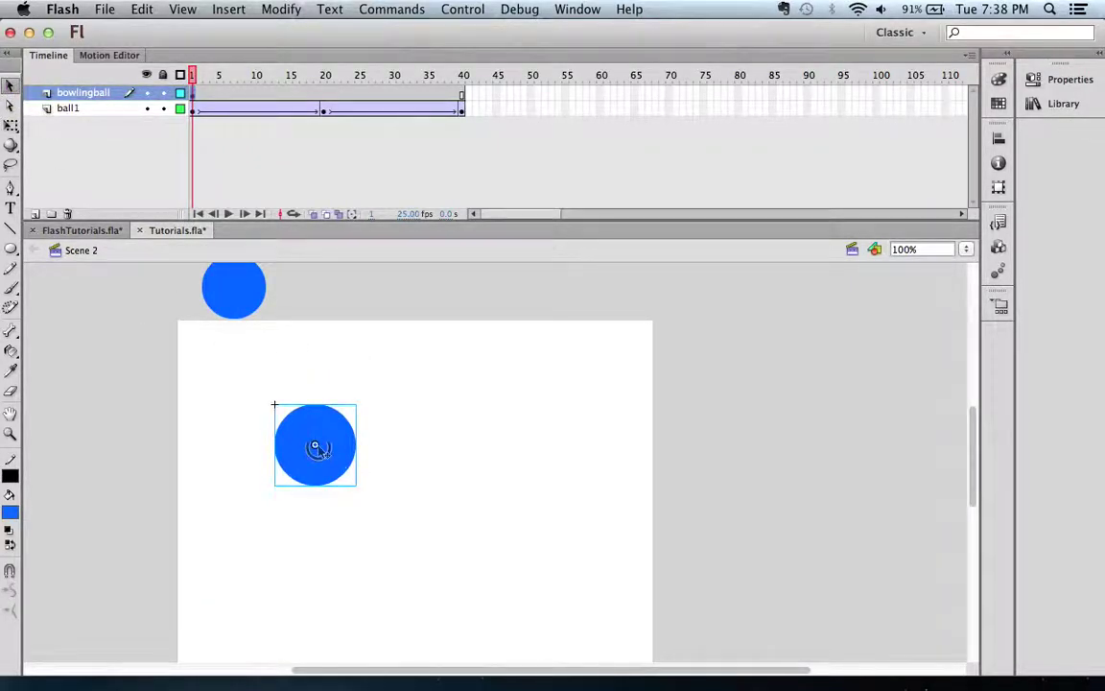
{"action": "left_click_drag", "start_coordinate": [326, 285], "coordinate": [326, 284]}
{"action": "left_click_drag", "start_coordinate": [242, 75], "coordinate": [163, 88]}
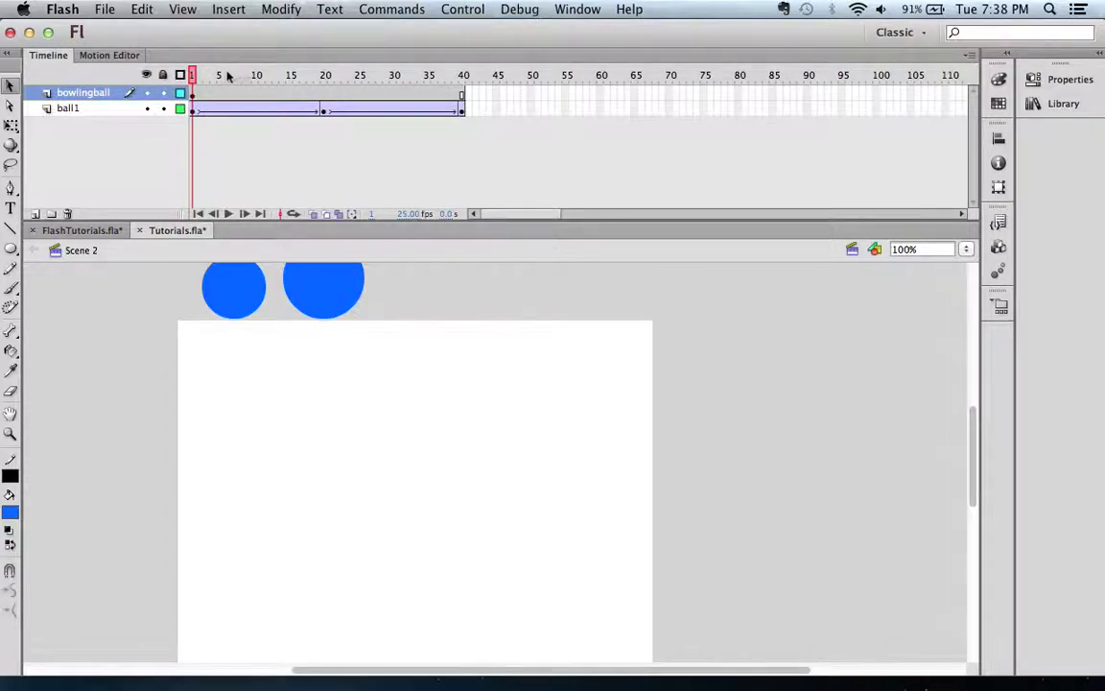
Step: Create a classic tween across the bowlingball layer's frames
{"action": "left_click_drag", "start_coordinate": [195, 77], "coordinate": [326, 86]}
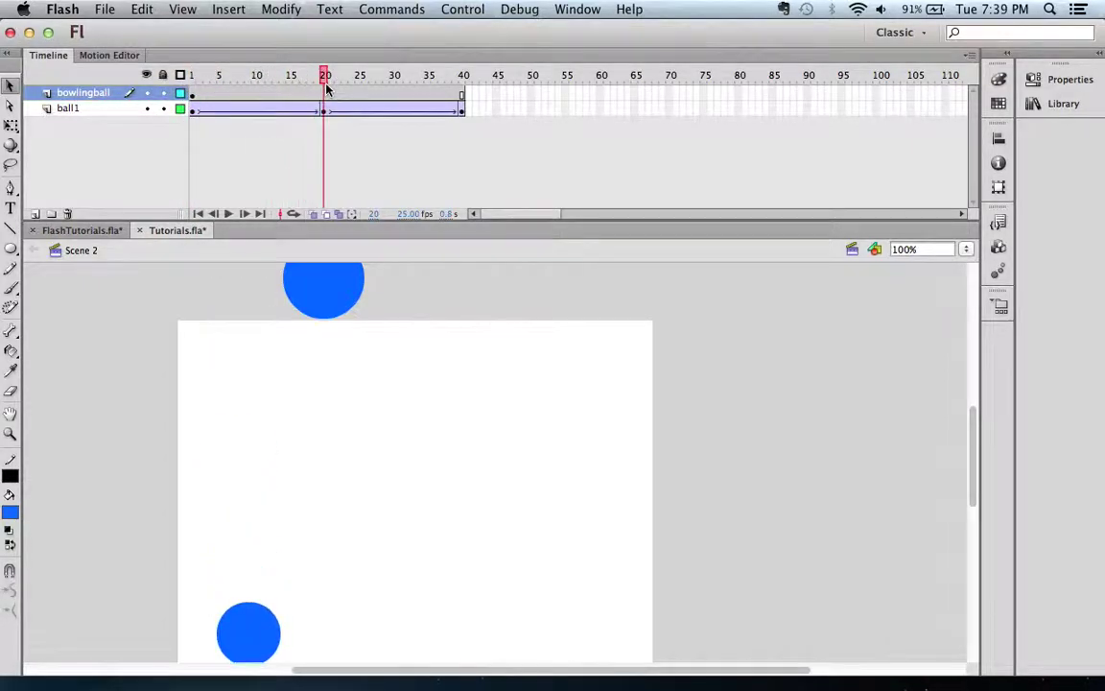
{"action": "left_click", "coordinate": [326, 96]}
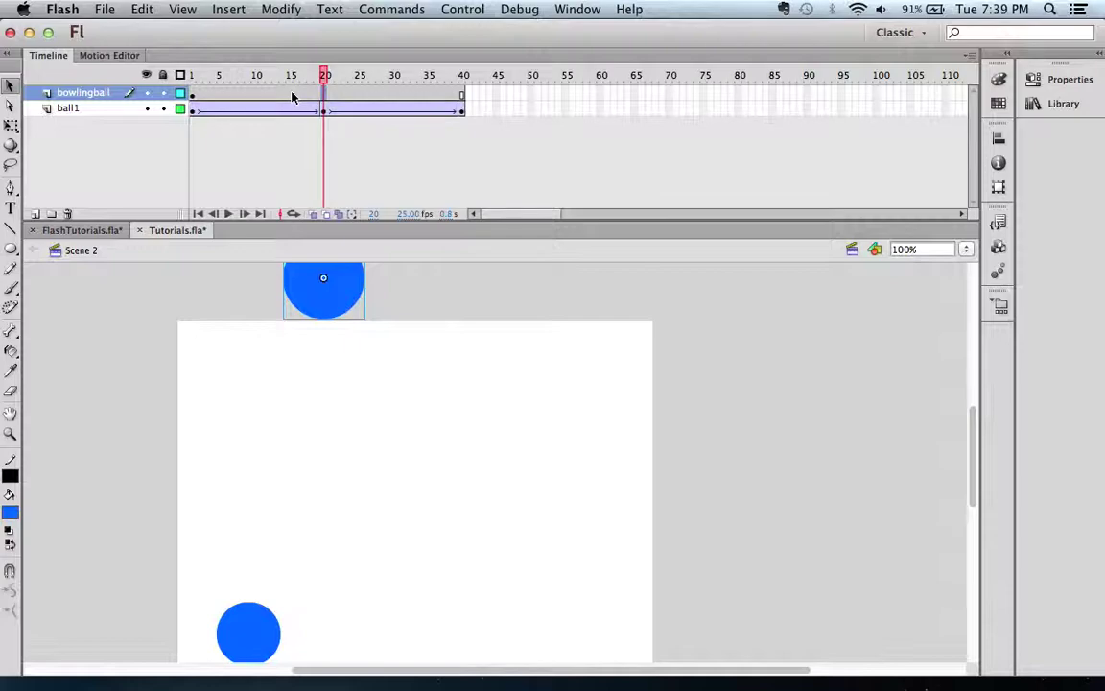
{"action": "right_click", "coordinate": [290, 94]}
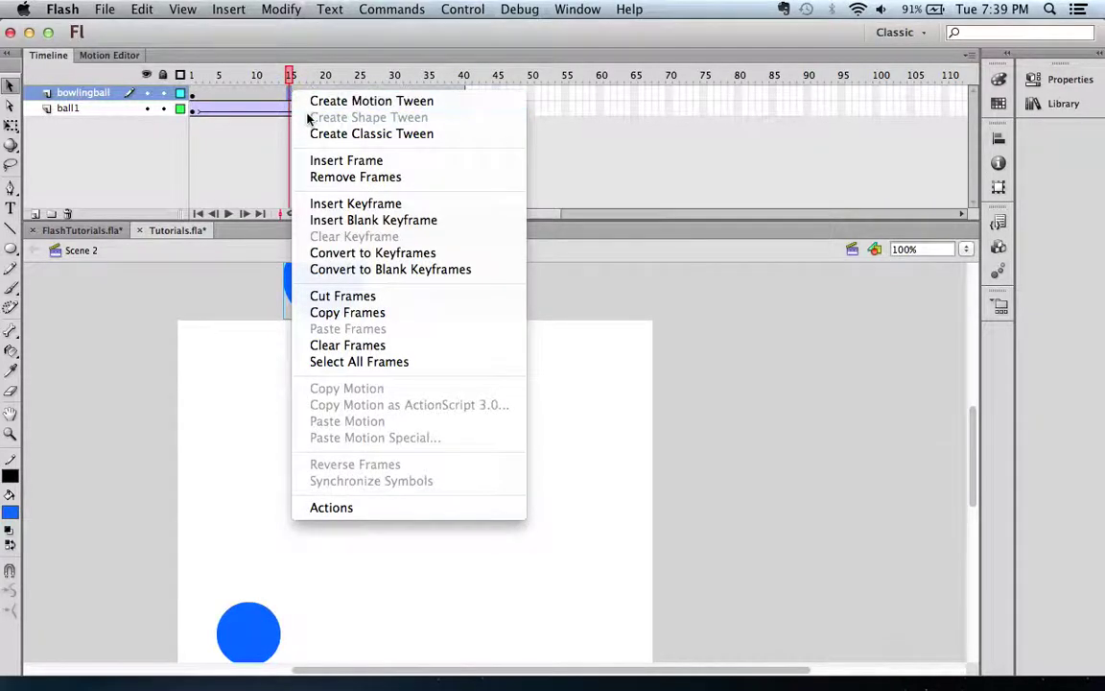
{"action": "left_click", "coordinate": [316, 135]}
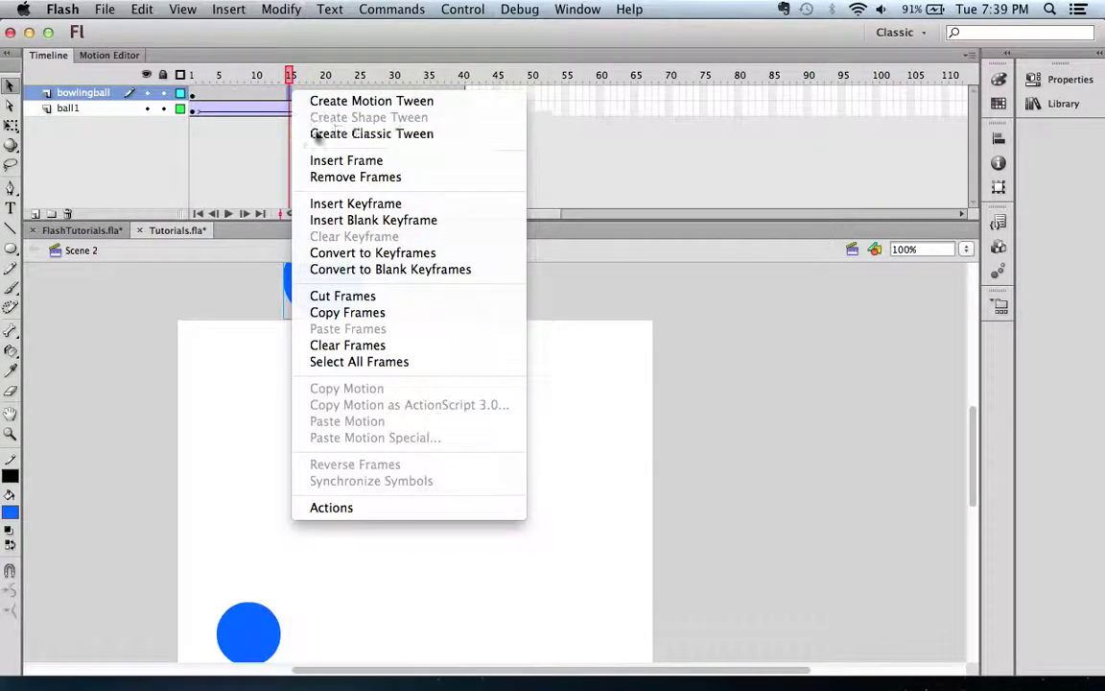
Step: Insert a keyframe at frame 20 of the bowlingball layer and move its ball down to rest on the stage's bottom edge
{"action": "left_click_drag", "start_coordinate": [299, 79], "coordinate": [323, 79]}
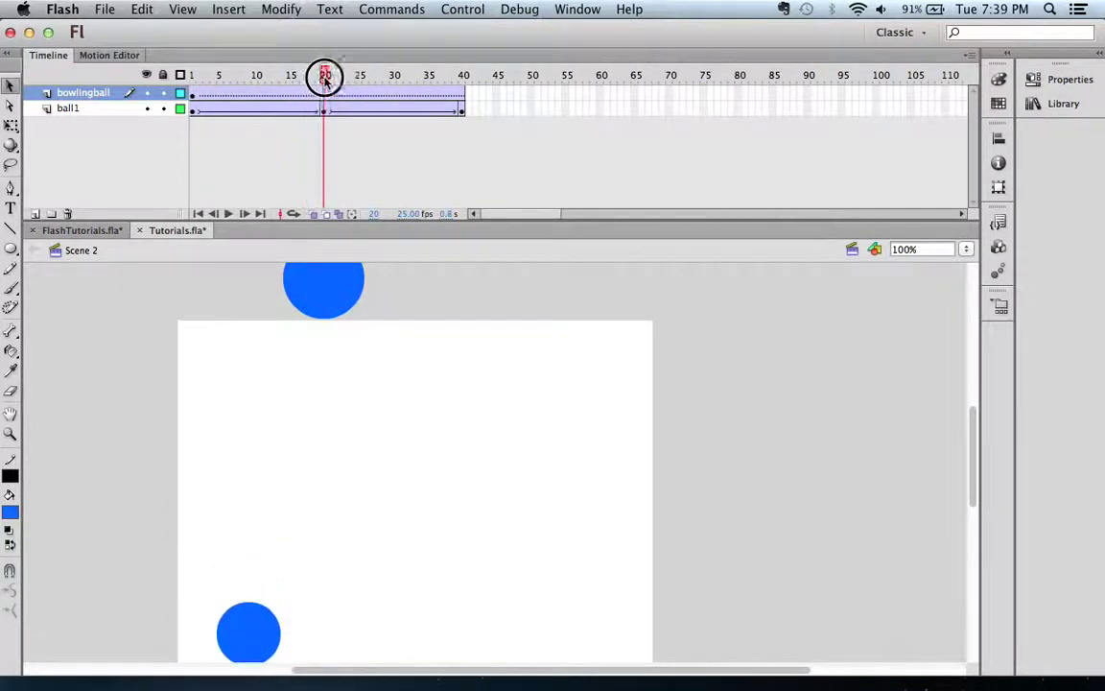
{"action": "left_click", "coordinate": [323, 96]}
{"action": "left_click_drag", "start_coordinate": [327, 304], "coordinate": [357, 649]}
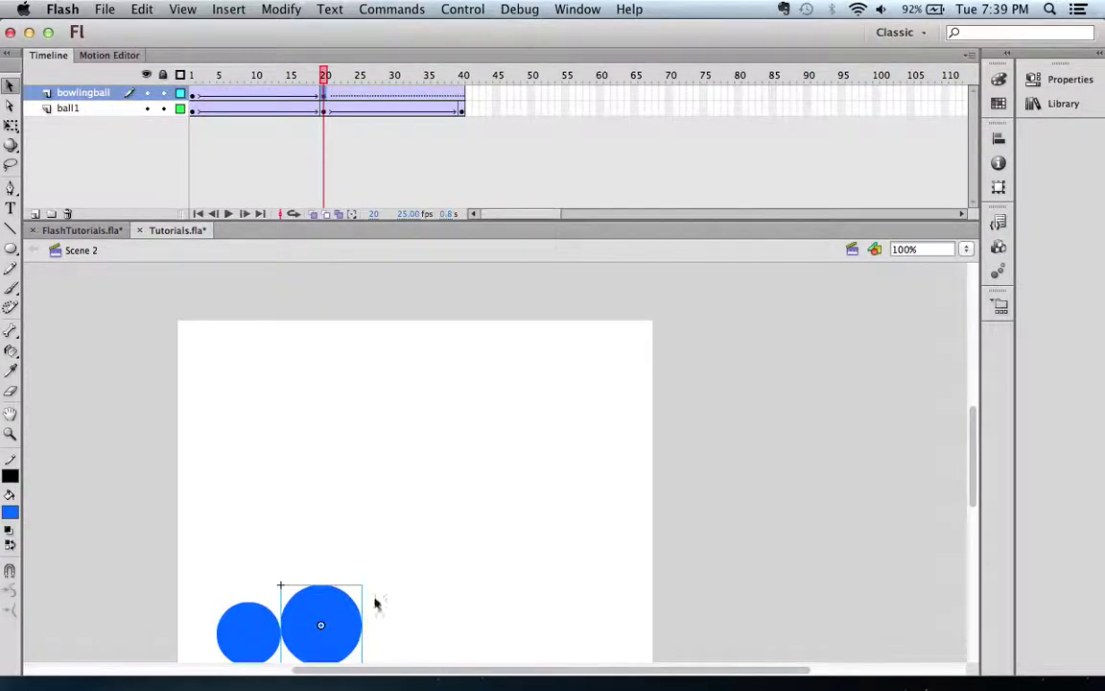
{"action": "scroll", "coordinate": [379, 595], "scroll_direction": "down", "scroll_amount": 5}
{"action": "scroll", "coordinate": [360, 454], "scroll_direction": "up", "scroll_amount": 1}
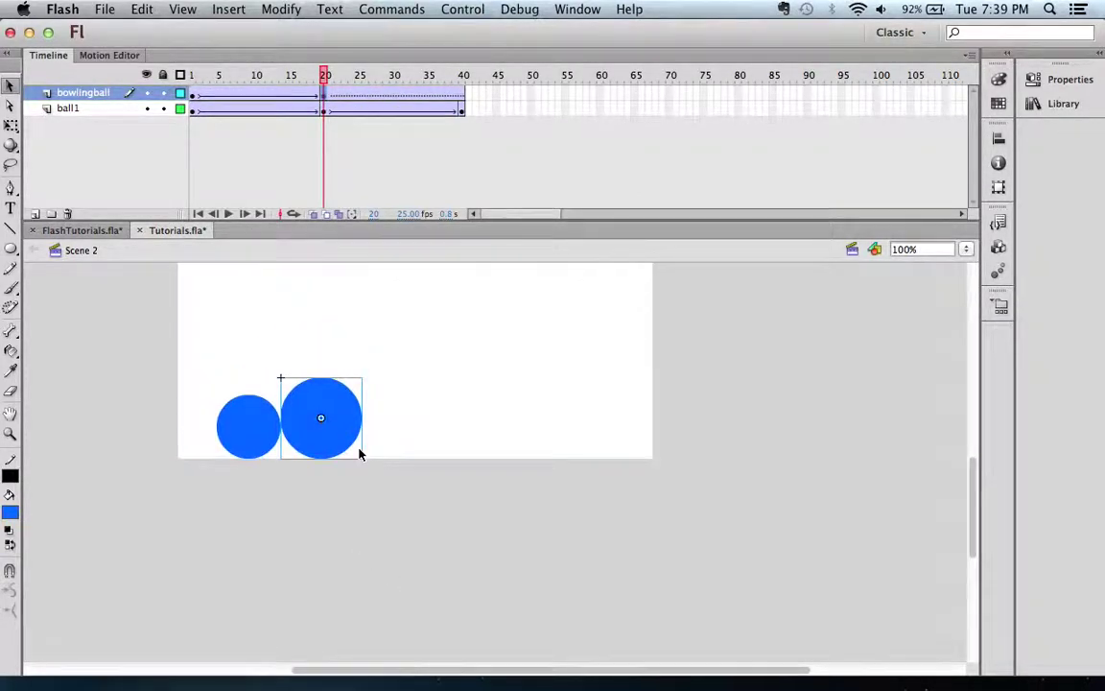
Step: Scrub the timeline past frame 20 and back to frame 1 to compare the motion of both balls
{"action": "left_click_drag", "start_coordinate": [325, 75], "coordinate": [387, 190]}
{"action": "scroll", "coordinate": [416, 328], "scroll_direction": "up", "scroll_amount": 4}
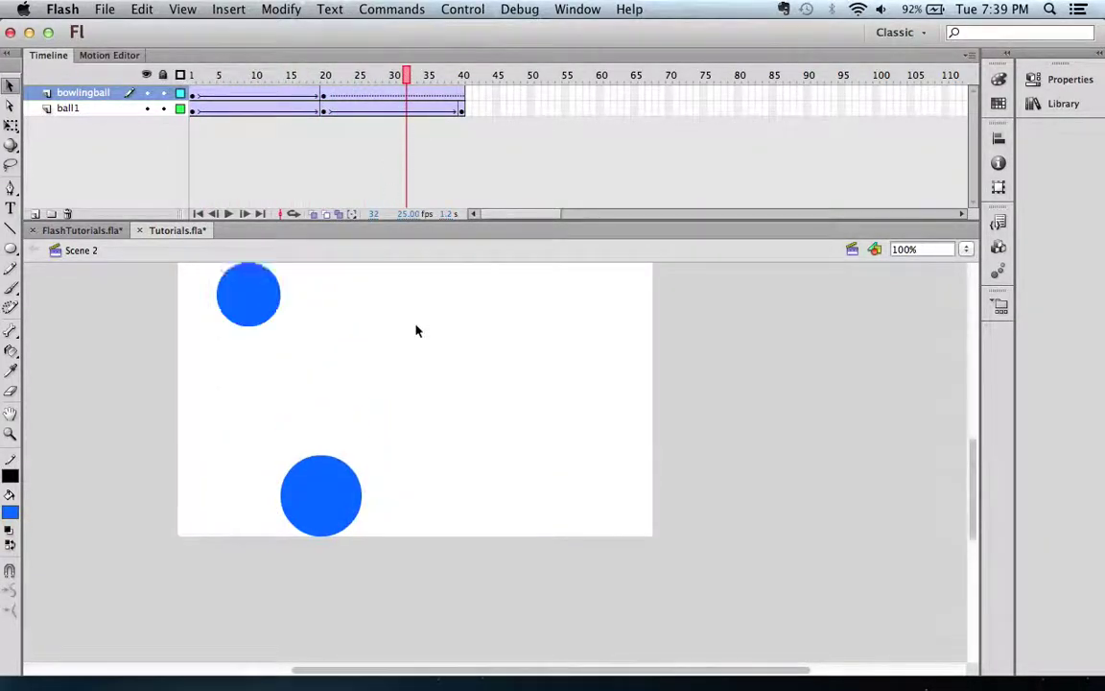
{"action": "scroll", "coordinate": [416, 331], "scroll_direction": "down", "scroll_amount": 1}
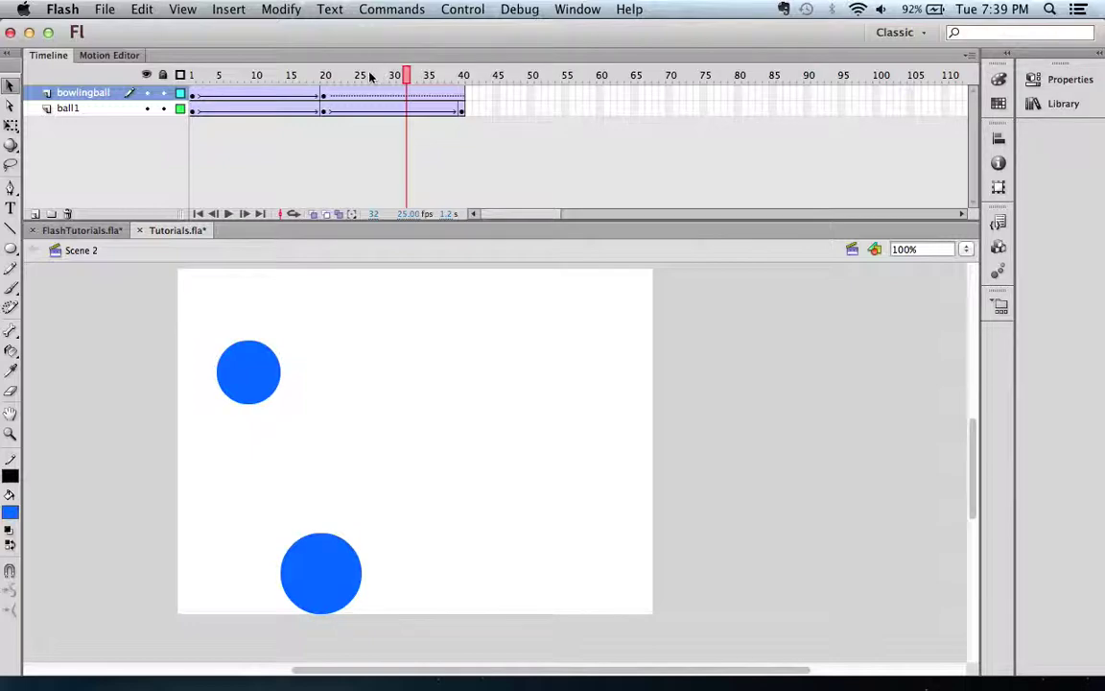
{"action": "left_click_drag", "start_coordinate": [370, 77], "coordinate": [154, 74]}
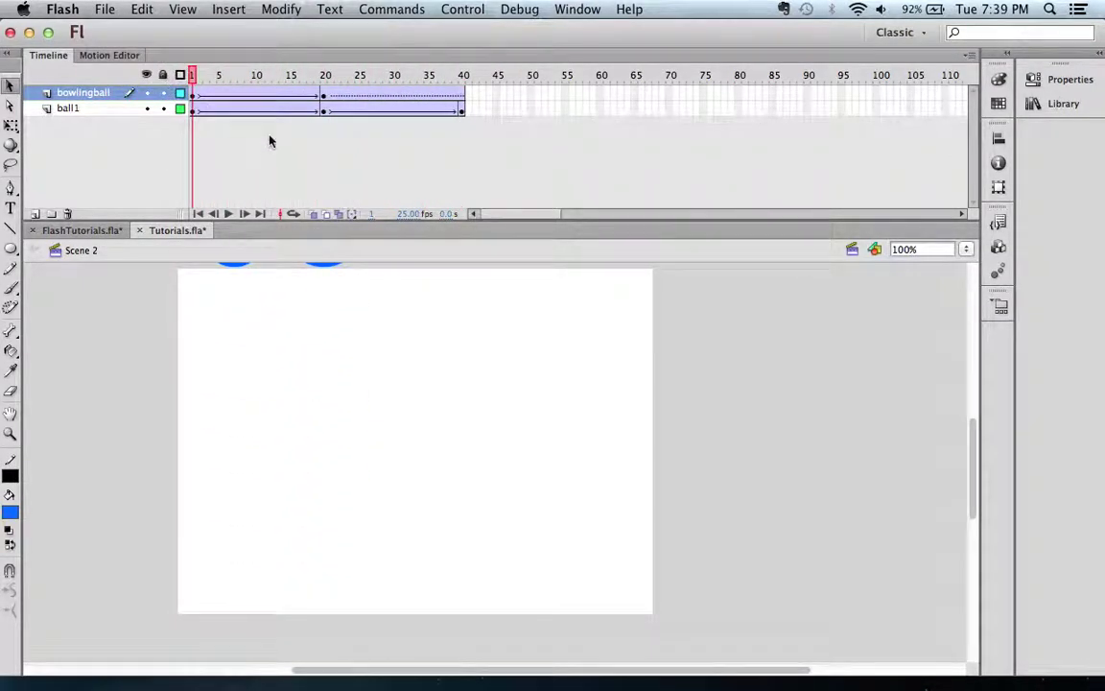
Step: Add a new layer above bowlingball and name it golfball
{"action": "left_click", "coordinate": [34, 215]}
{"action": "double_click", "coordinate": [77, 93]}
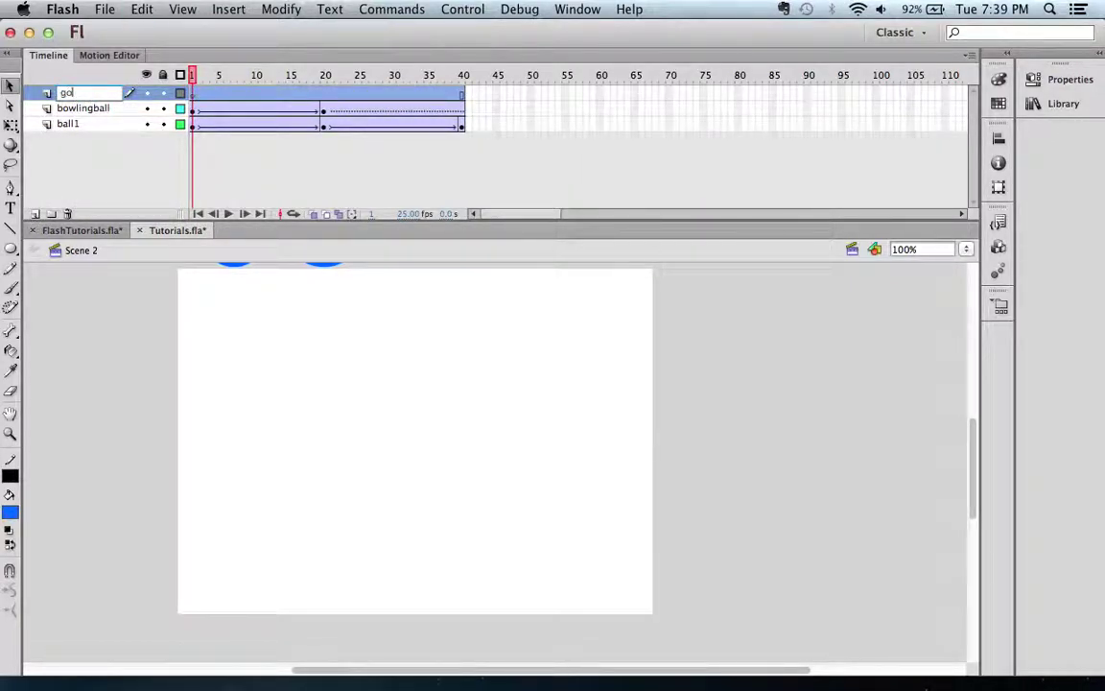
{"action": "type", "text": "golfbakk"}
{"action": "key", "text": "BackSpace"}
{"action": "key", "text": "BackSpace"}
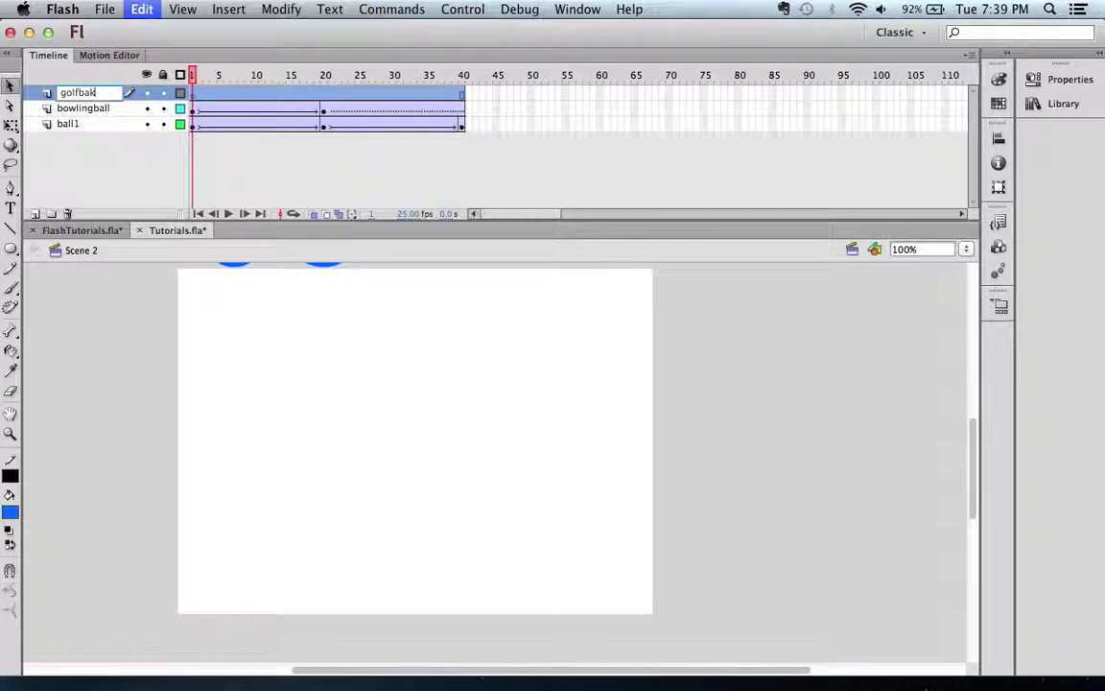
{"action": "key", "text": "Return"}
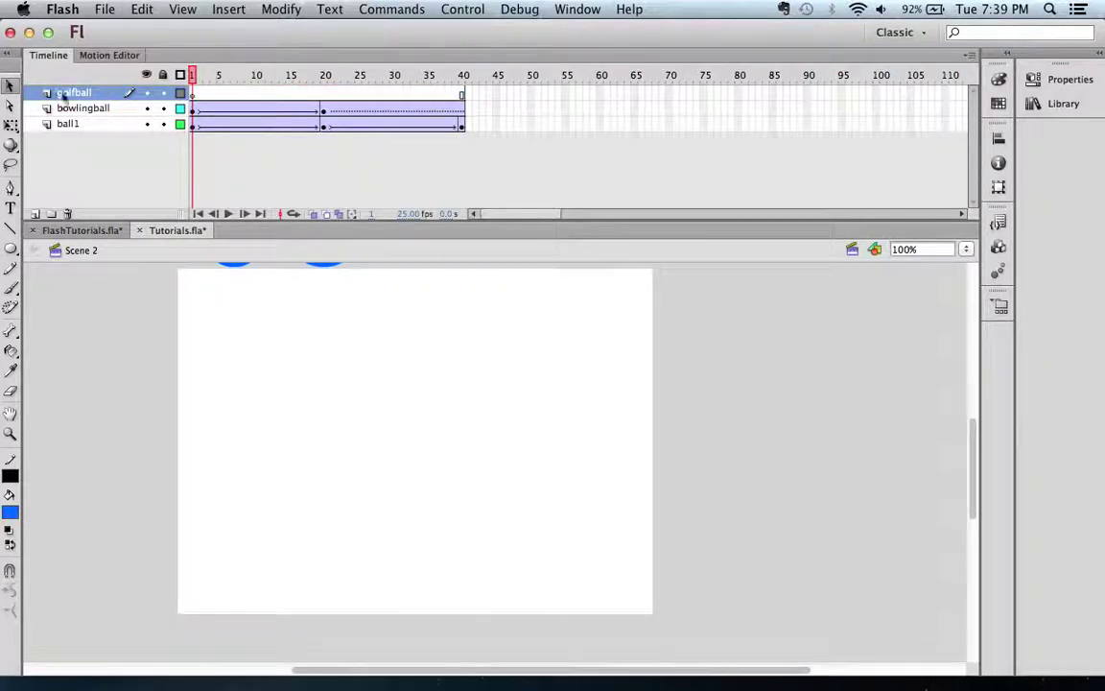
Step: Place a ball symbol instance on frame 1 of the golfball layer, just above the stage's top edge, and scale it down to about half size
{"action": "left_click", "coordinate": [192, 96]}
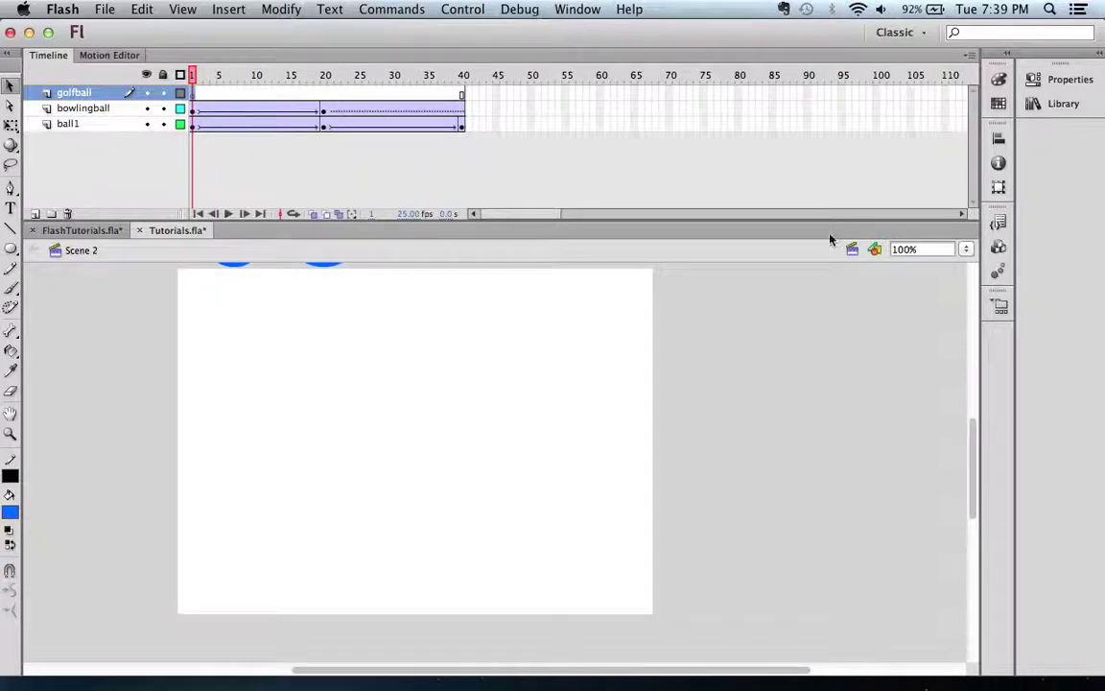
{"action": "left_click", "coordinate": [1051, 107]}
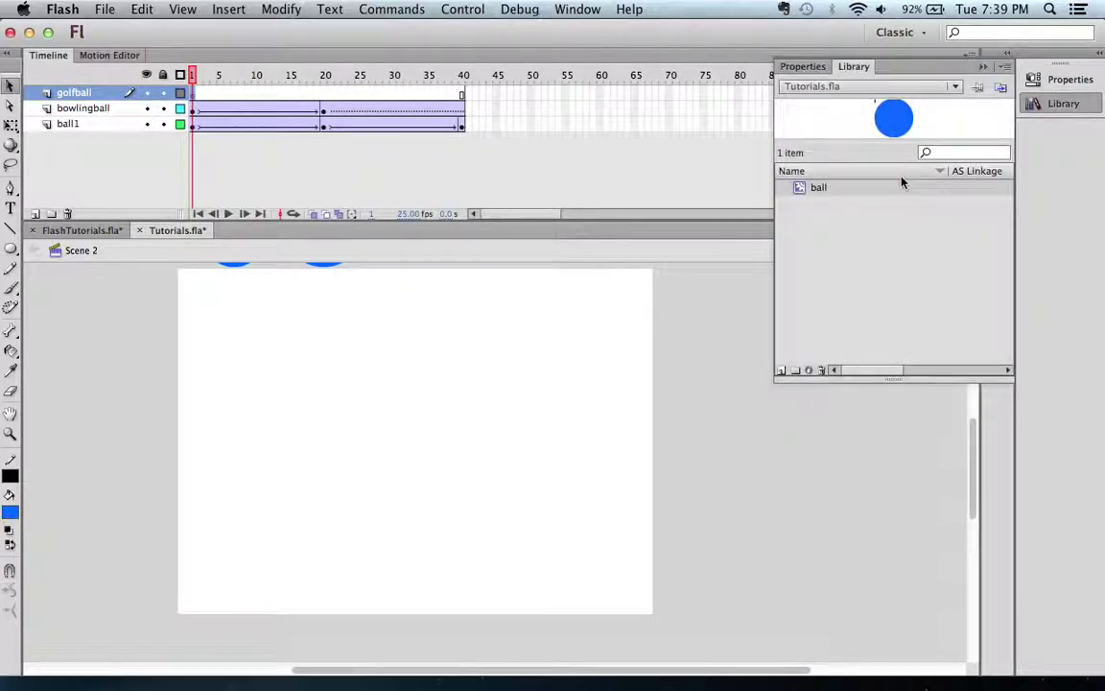
{"action": "left_click_drag", "start_coordinate": [814, 189], "coordinate": [440, 378]}
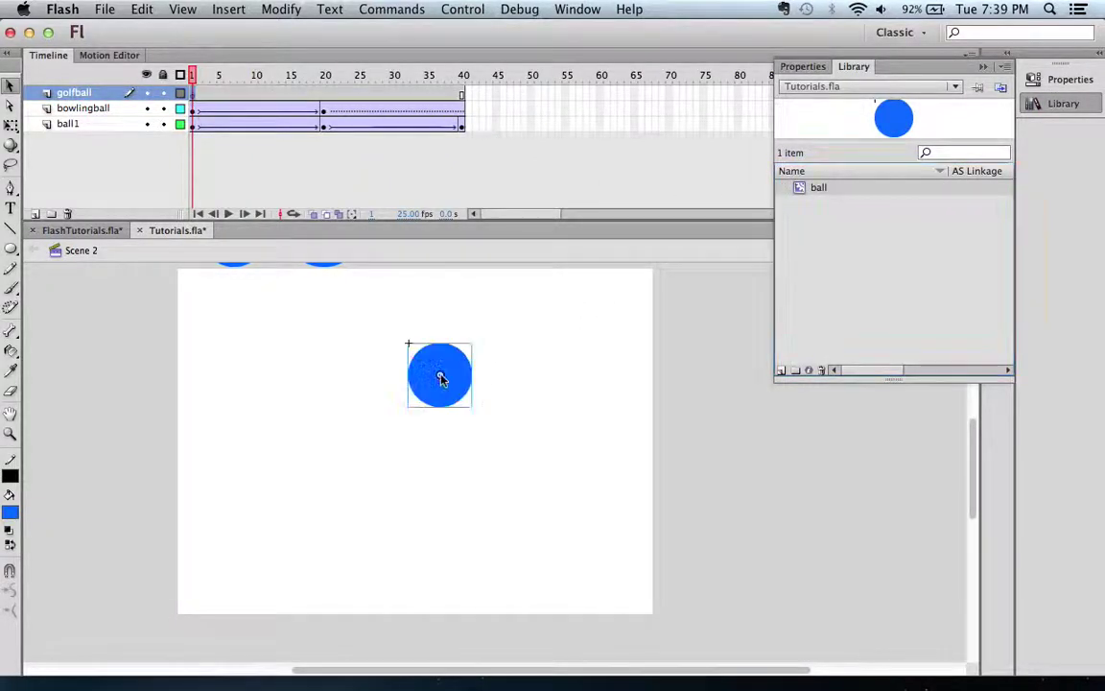
{"action": "scroll", "coordinate": [458, 358], "scroll_direction": "up", "scroll_amount": 5}
{"action": "left_click_drag", "start_coordinate": [433, 456], "coordinate": [421, 317]}
{"action": "left_click", "coordinate": [11, 125]}
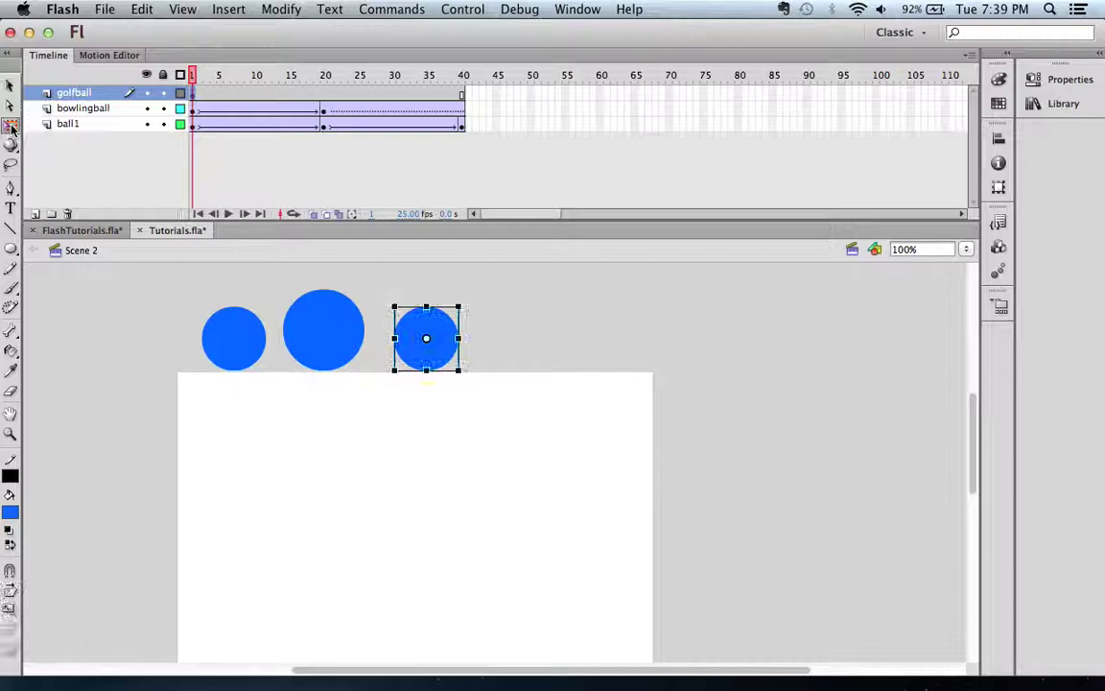
{"action": "left_click_drag", "start_coordinate": [395, 305], "coordinate": [428, 359]}
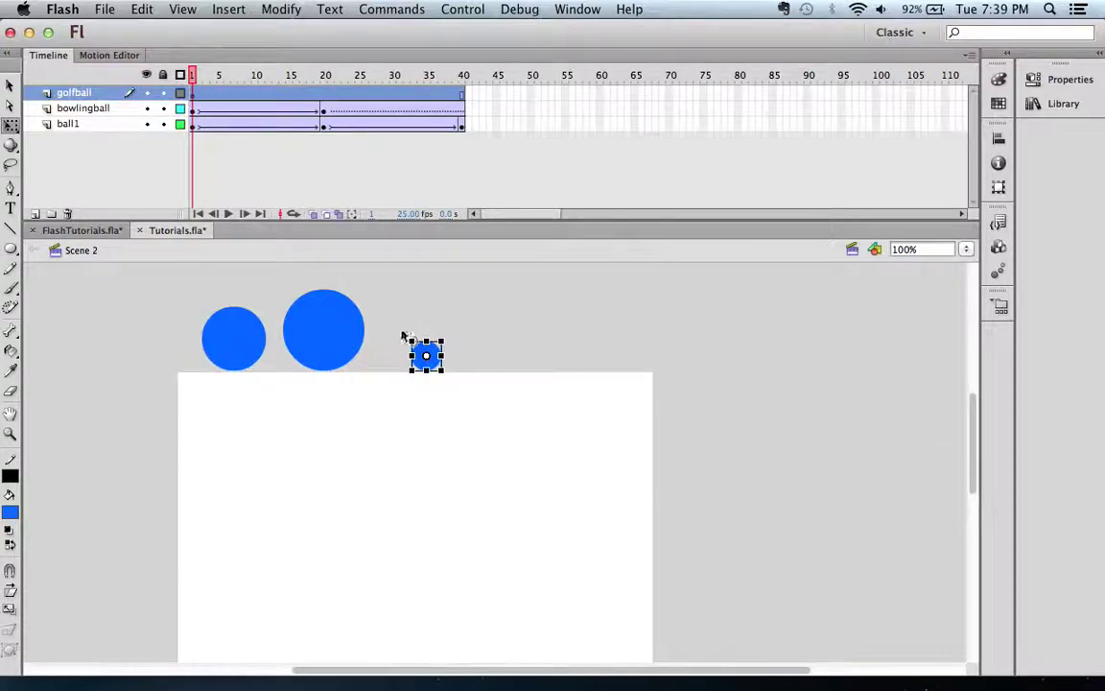
Step: Create a classic tween across the golfball layer's frames
{"action": "left_click_drag", "start_coordinate": [264, 74], "coordinate": [276, 75]}
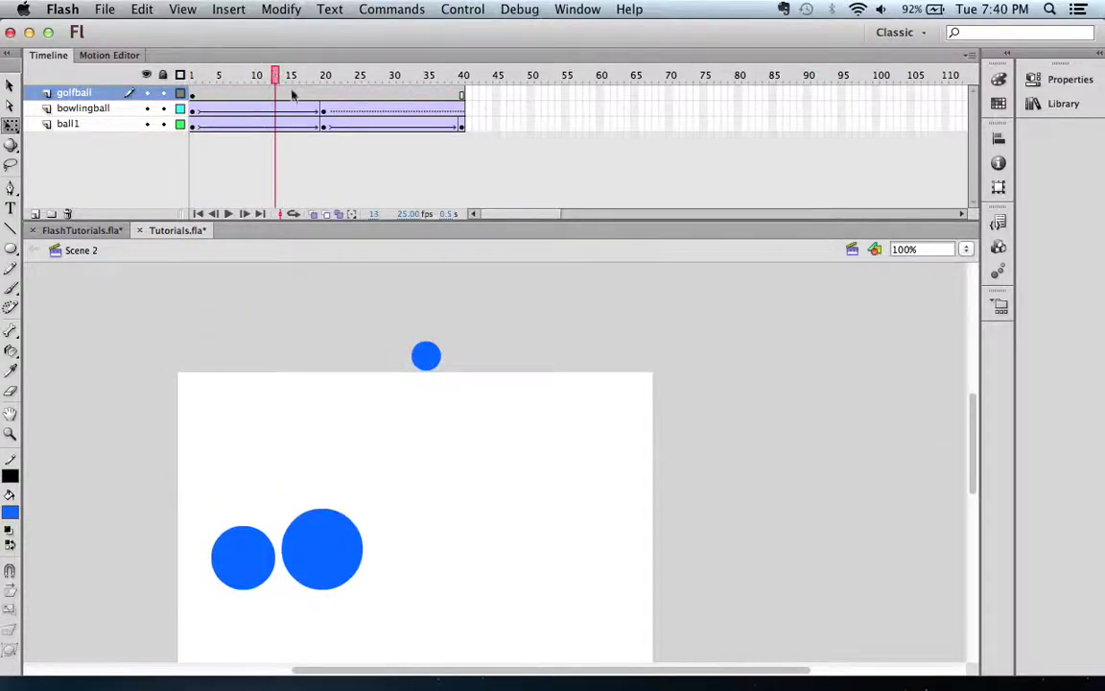
{"action": "left_click", "coordinate": [295, 94]}
{"action": "right_click", "coordinate": [295, 96]}
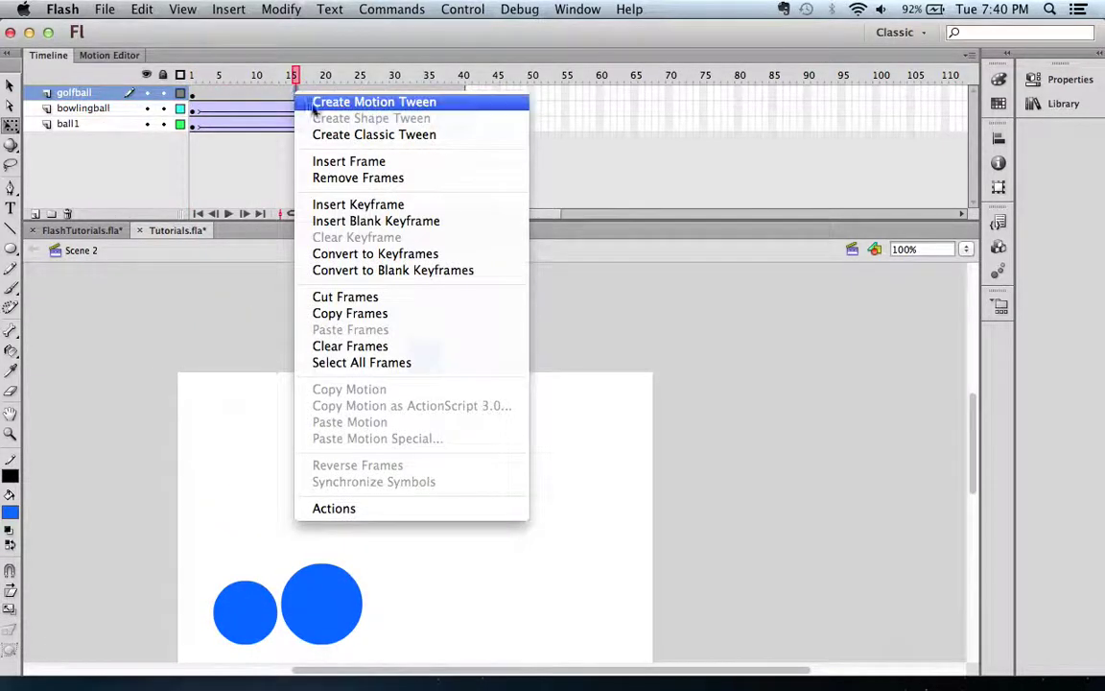
{"action": "left_click", "coordinate": [324, 135]}
Step: Insert a keyframe at frame 20 of the golfball layer and move the small ball straight down to rest on the stage's bottom edge
{"action": "left_click_drag", "start_coordinate": [295, 74], "coordinate": [324, 79]}
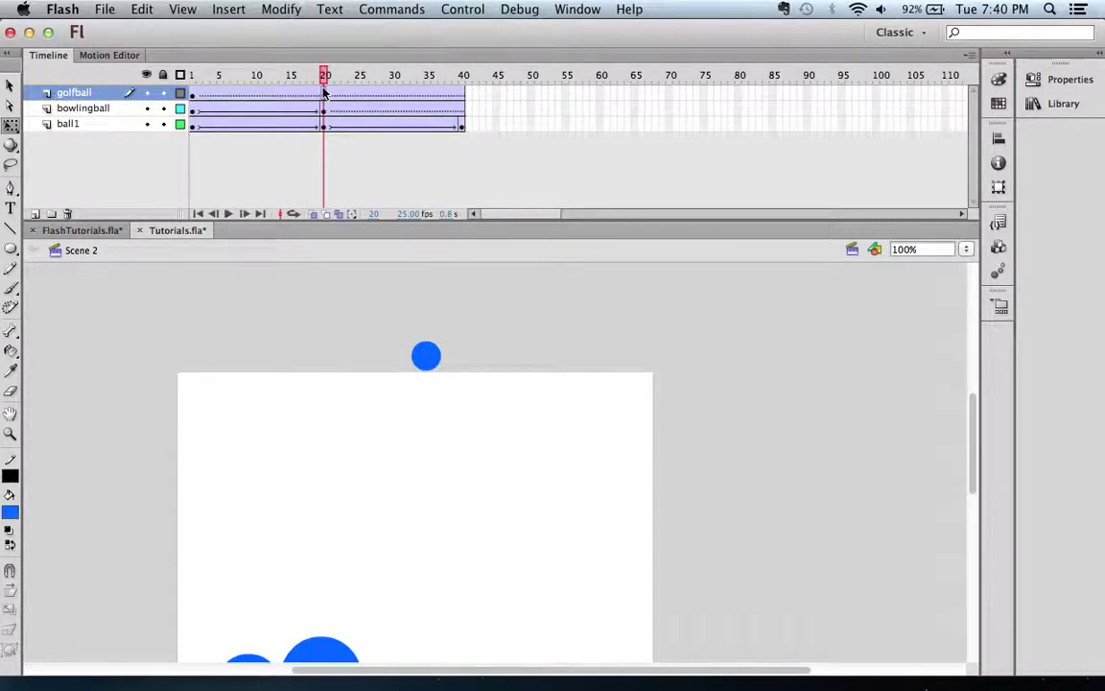
{"action": "left_click", "coordinate": [324, 93]}
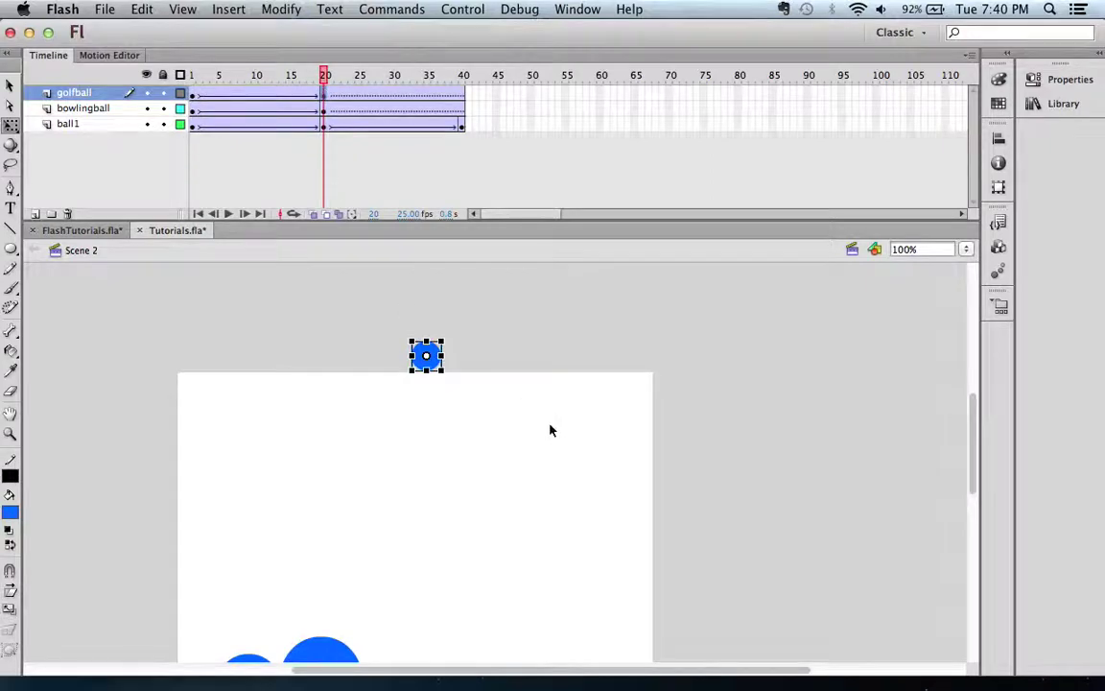
{"action": "scroll", "coordinate": [550, 430], "scroll_direction": "down", "scroll_amount": 4}
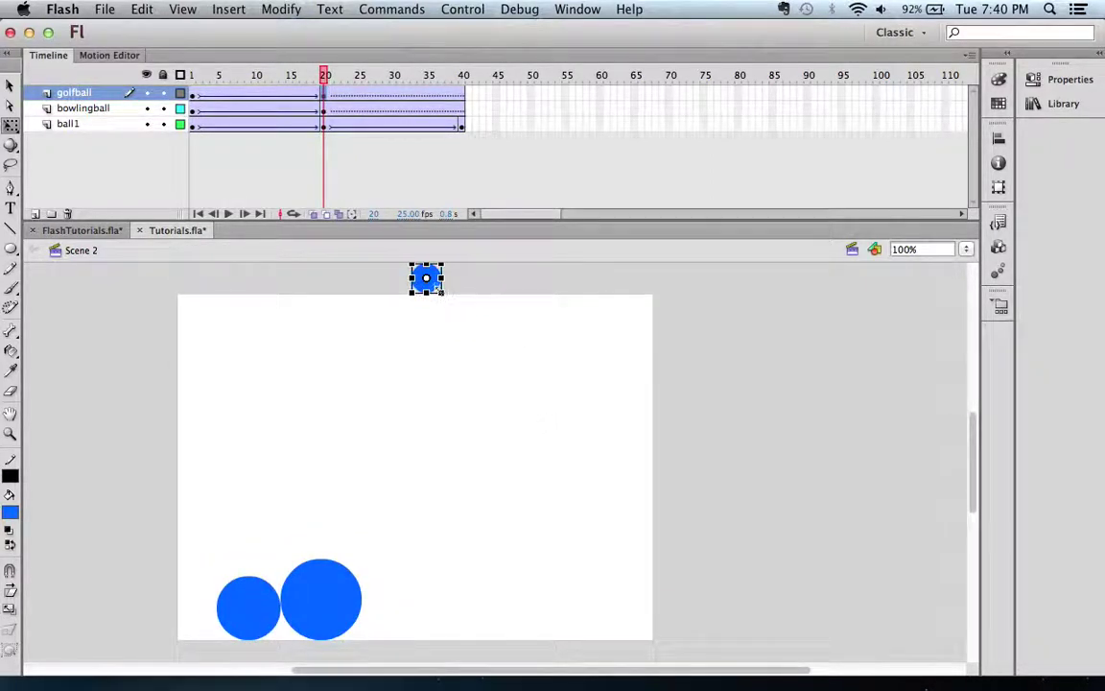
{"action": "left_click_drag", "start_coordinate": [431, 283], "coordinate": [447, 632]}
{"action": "left_click_drag", "start_coordinate": [319, 76], "coordinate": [326, 110]}
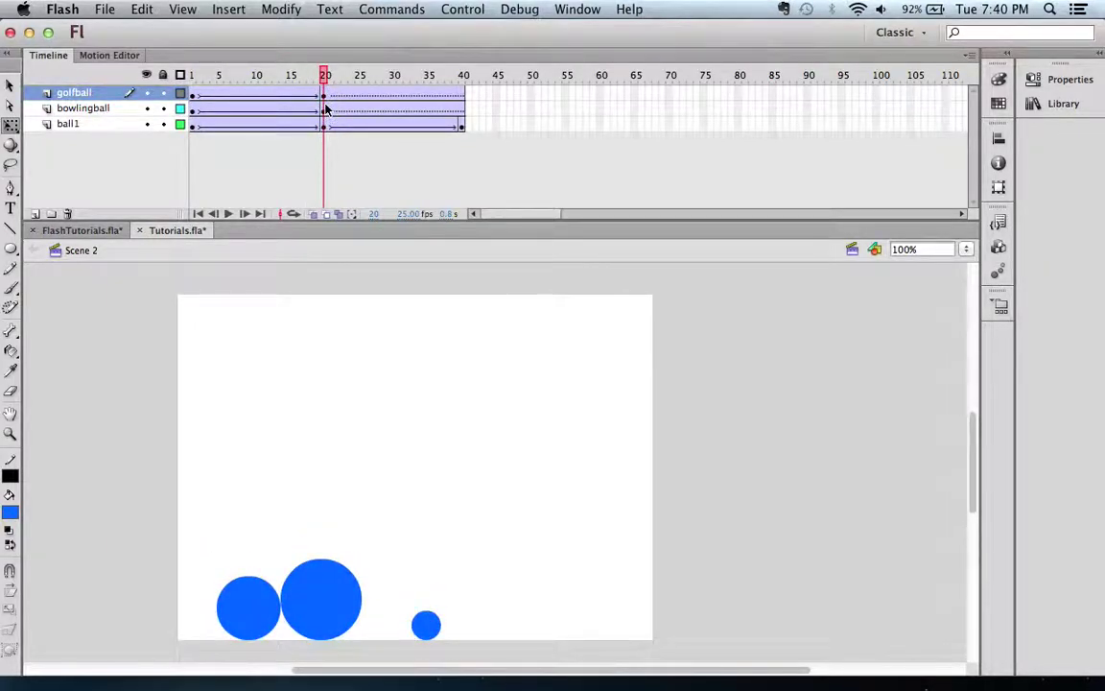
Step: Insert a keyframe at frame 30 of the golfball layer and move the small ball straight up to about mid-stage height
{"action": "left_click_drag", "start_coordinate": [329, 74], "coordinate": [394, 81]}
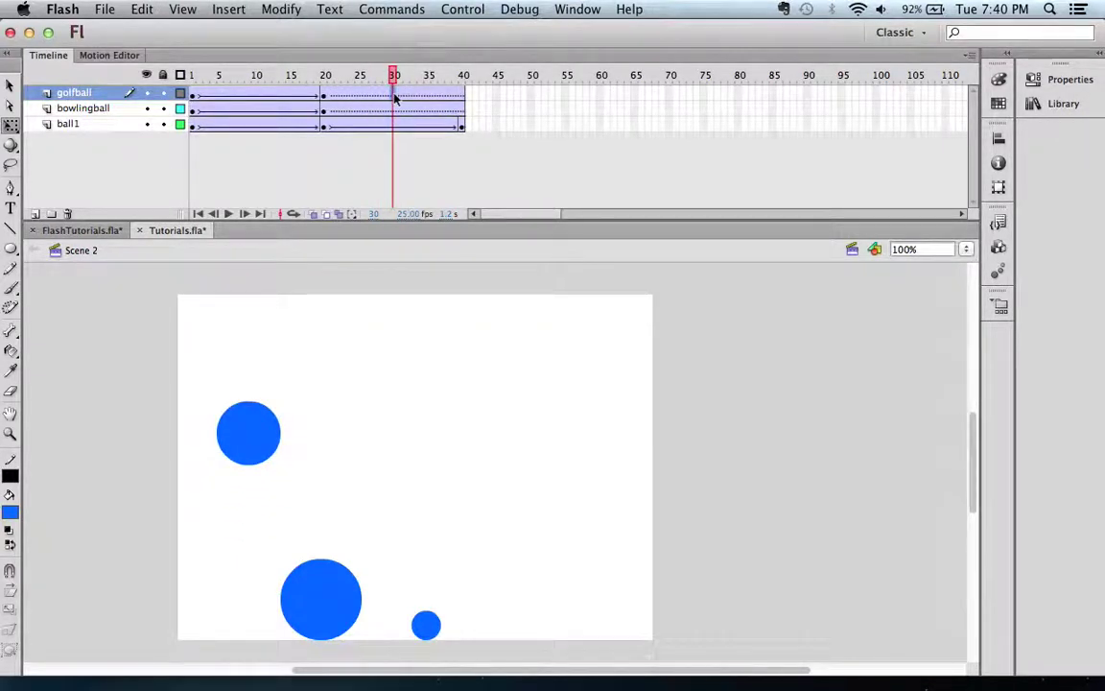
{"action": "key", "text": "F6"}
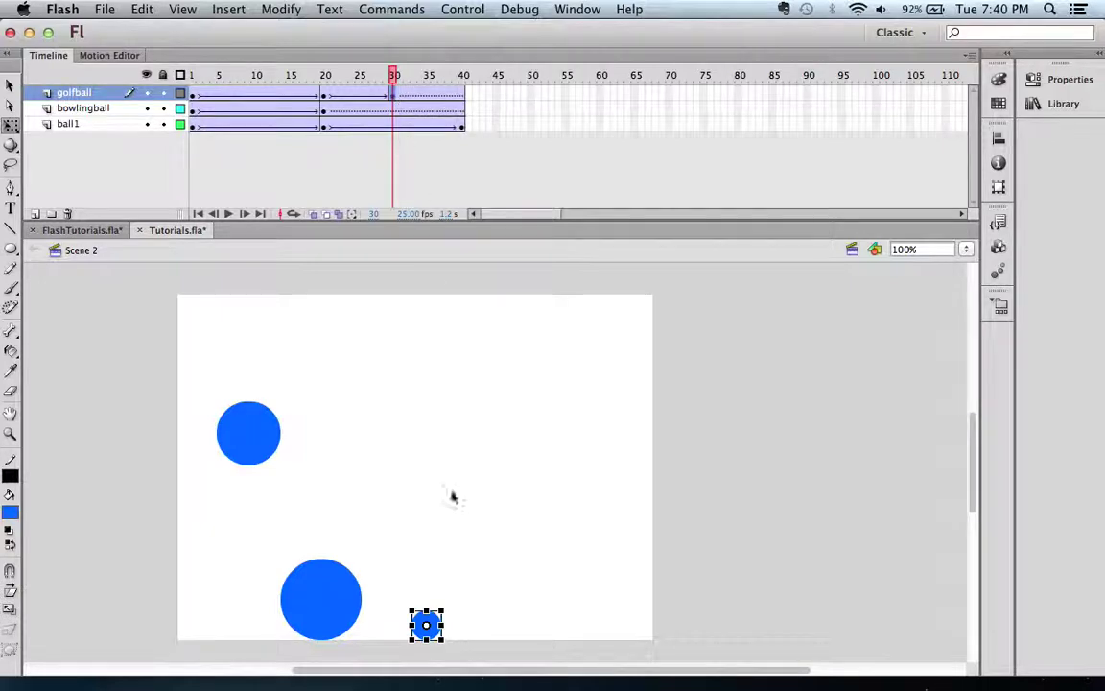
{"action": "left_click_drag", "start_coordinate": [434, 619], "coordinate": [432, 457]}
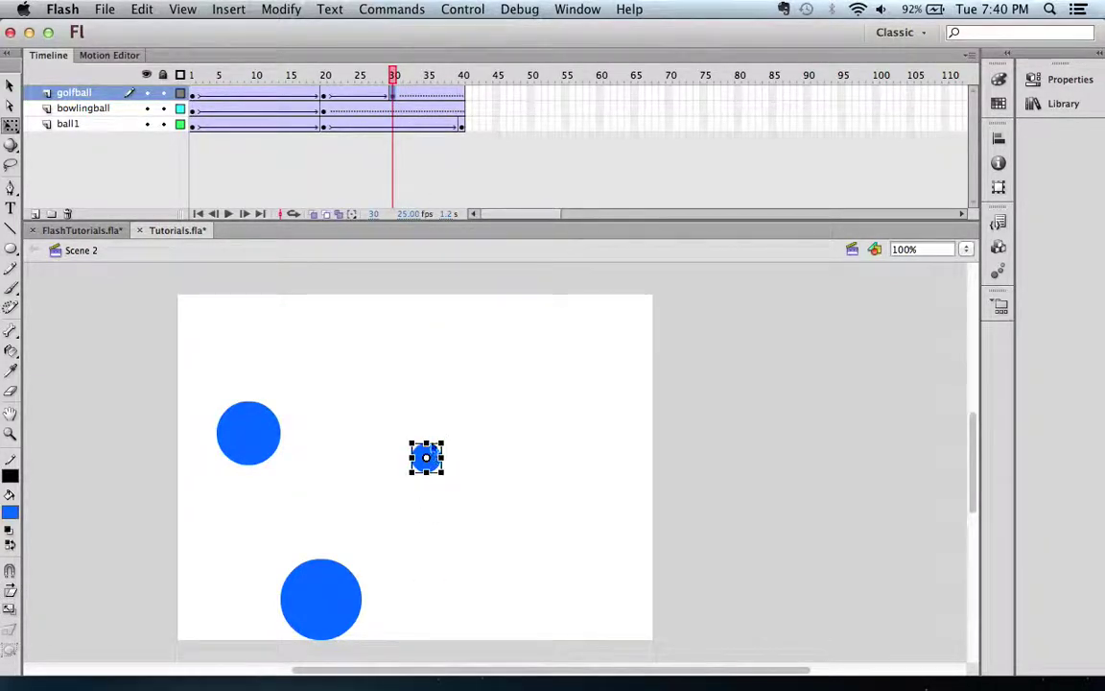
Step: Insert a keyframe at frame 35 of the golfball layer and move the small ball straight down onto the stage's bottom edge
{"action": "left_click_drag", "start_coordinate": [393, 75], "coordinate": [427, 99]}
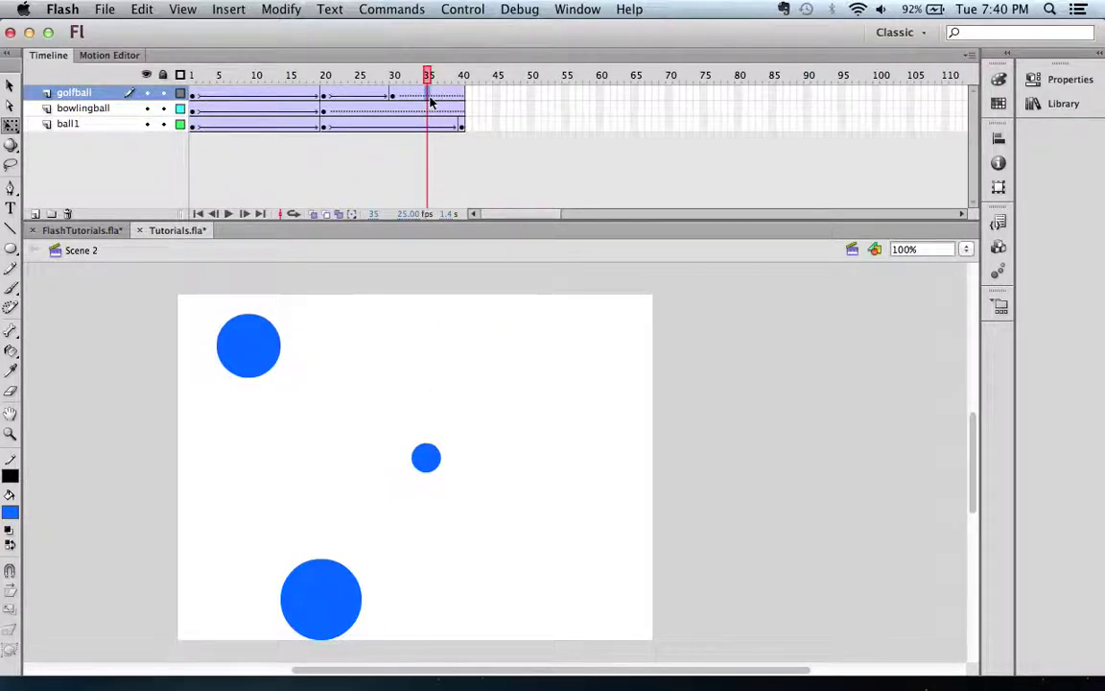
{"action": "key", "text": "F6"}
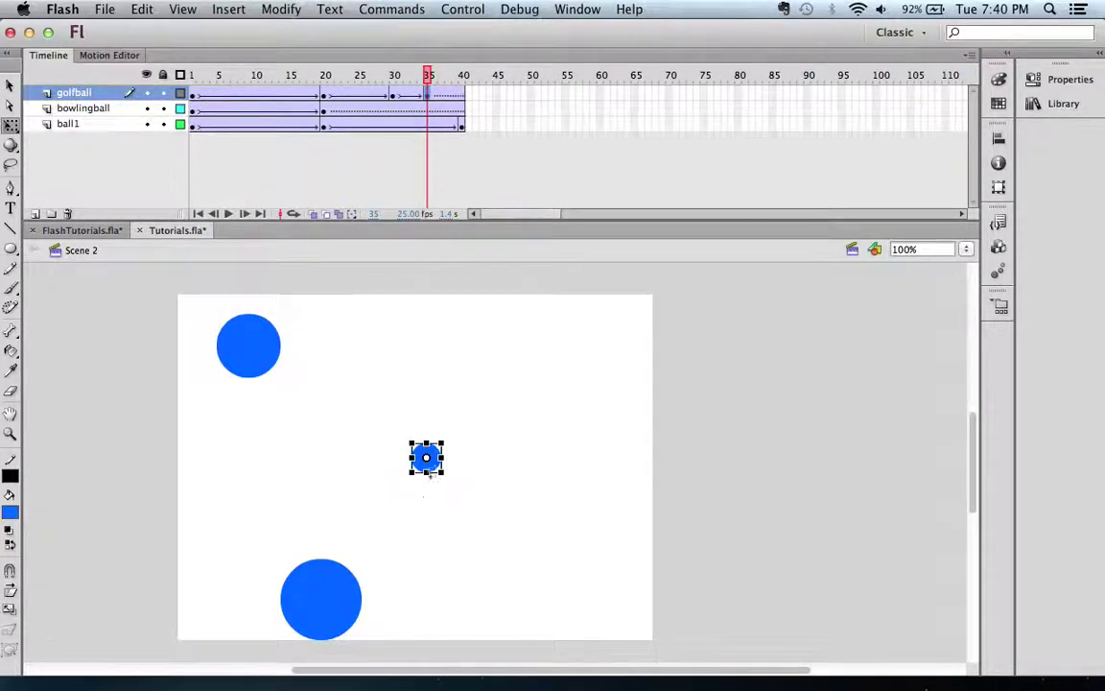
{"action": "left_click_drag", "start_coordinate": [430, 468], "coordinate": [433, 634]}
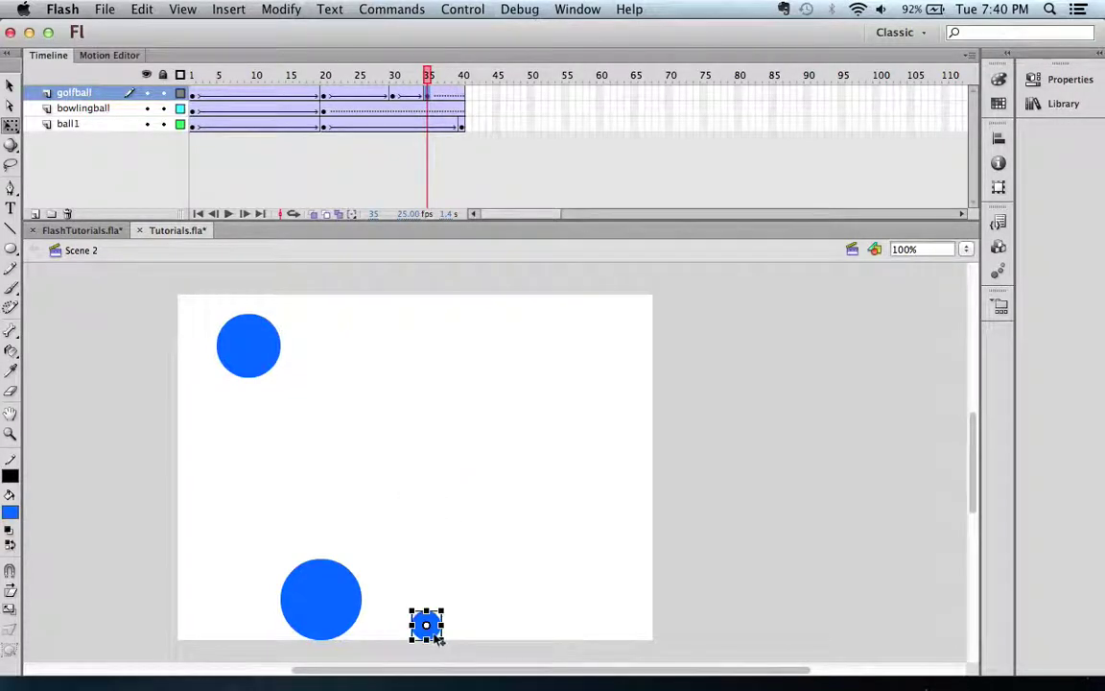
{"action": "key", "text": "v"}
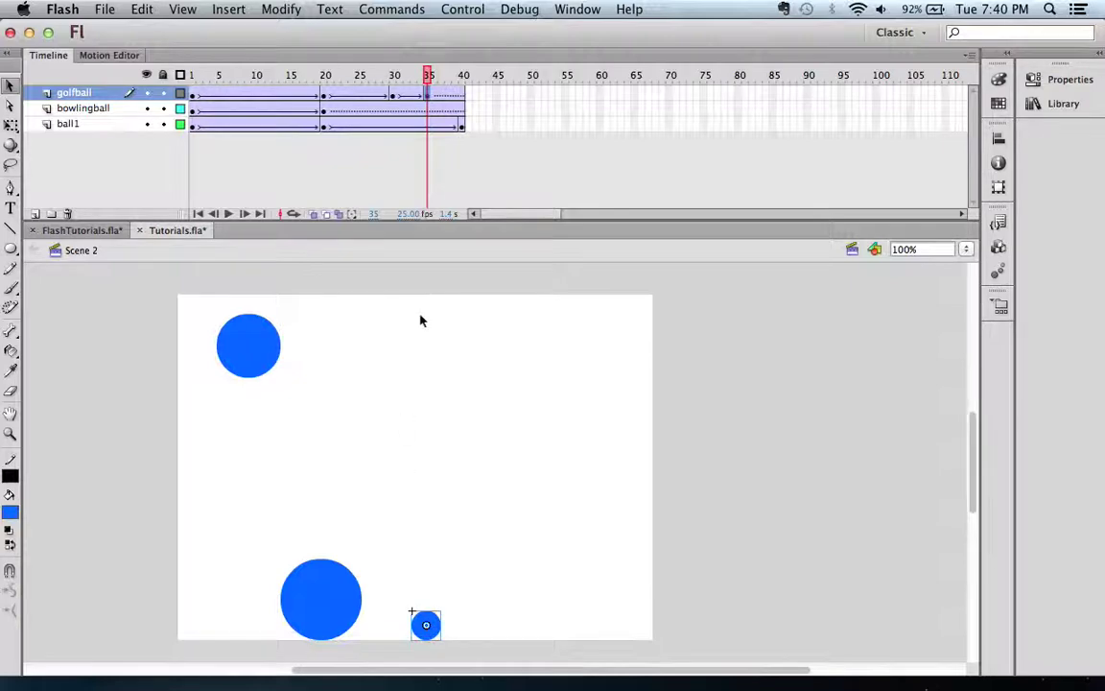
Step: Insert a keyframe at frame 38 of the golfball layer and raise the small ball slightly for a lower second bounce
{"action": "left_click_drag", "start_coordinate": [426, 71], "coordinate": [447, 76]}
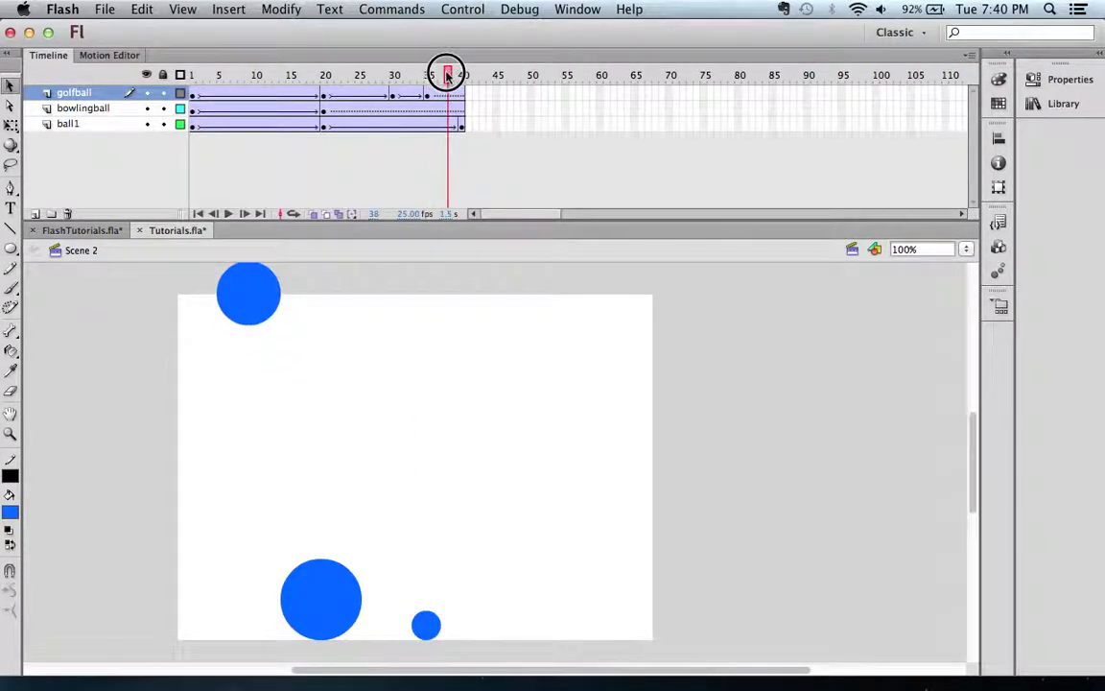
{"action": "key", "text": "F6"}
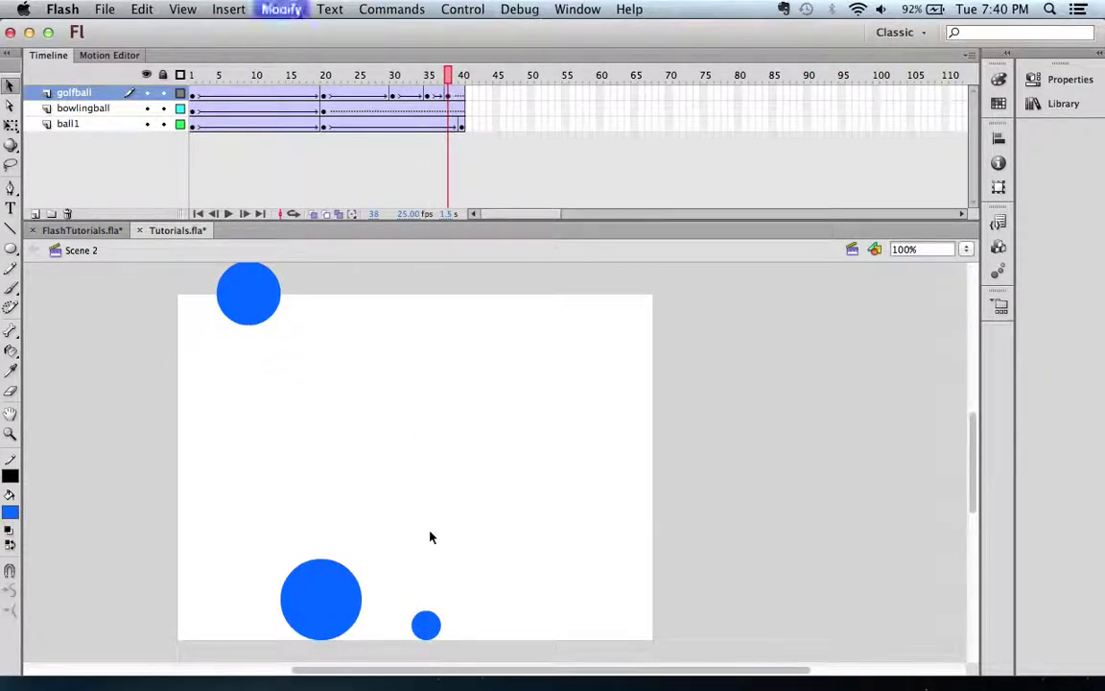
{"action": "left_click", "coordinate": [432, 626]}
{"action": "left_click_drag", "start_coordinate": [432, 625], "coordinate": [436, 573]}
Step: Insert a keyframe at frame 40 of the golfball layer and move the small ball back down onto the stage's bottom edge
{"action": "left_click_drag", "start_coordinate": [449, 74], "coordinate": [462, 76]}
{"action": "left_click", "coordinate": [462, 94]}
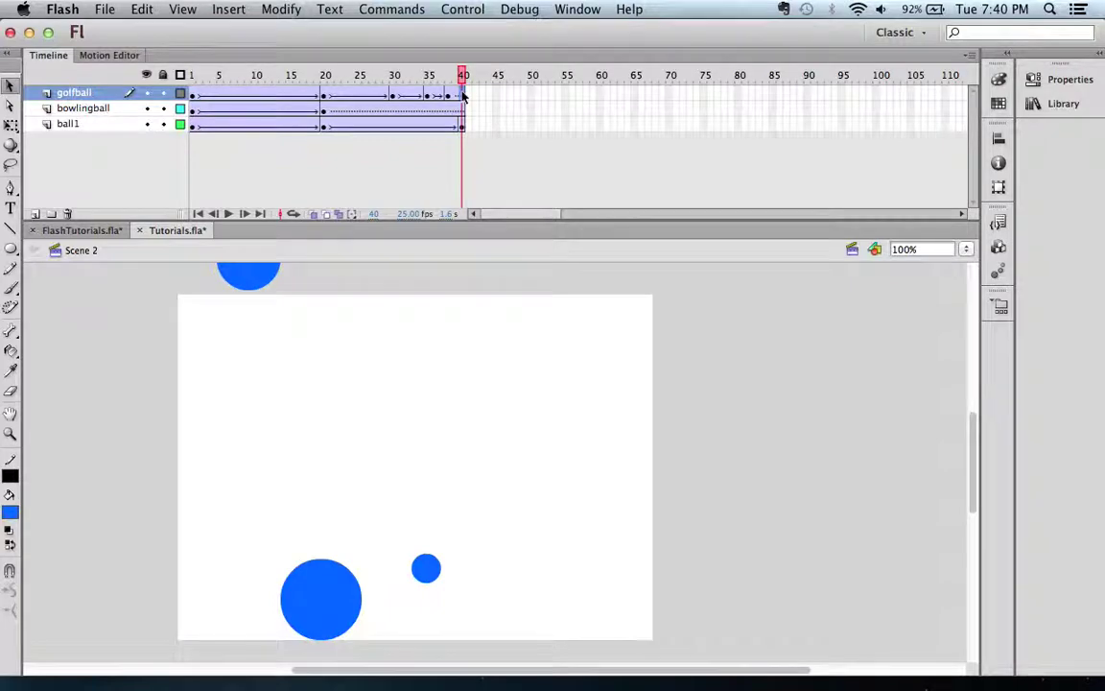
{"action": "key", "text": "F6"}
{"action": "left_click_drag", "start_coordinate": [437, 581], "coordinate": [433, 628]}
Step: Play the animation from frame 1 to check the golf ball's bounces
{"action": "left_click_drag", "start_coordinate": [426, 77], "coordinate": [161, 92]}
{"action": "key", "text": "Return"}
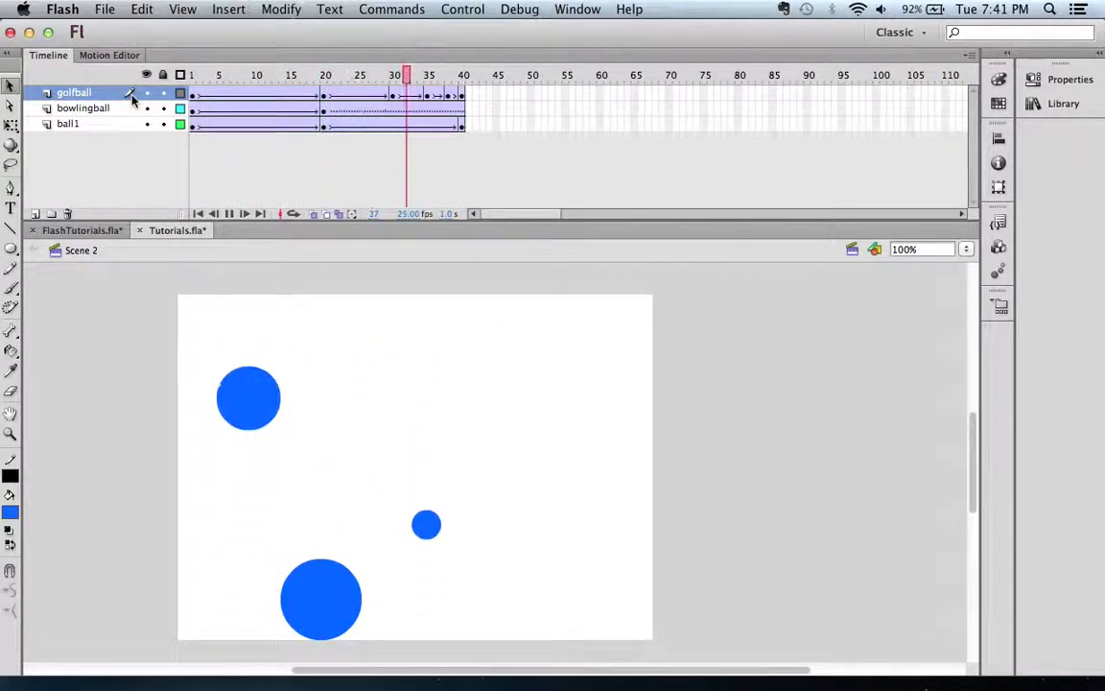
{"action": "key", "text": "Return"}
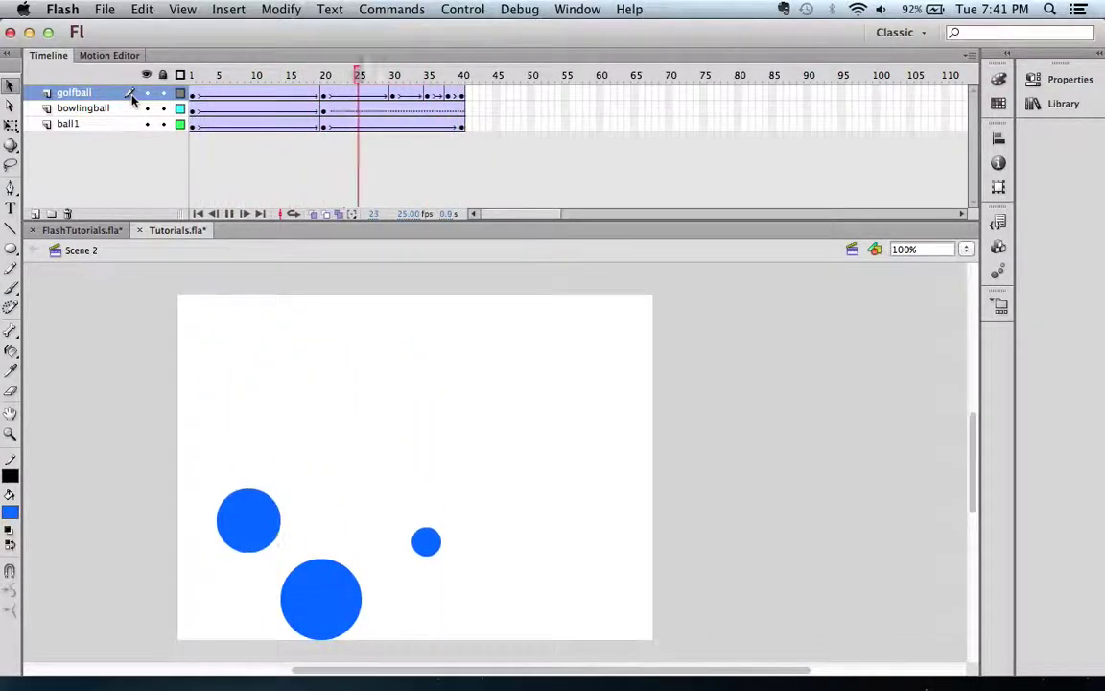
Step: Move the golfball layer's keyframe from frame 30 to frame 27 and replay the animation from the start
{"action": "left_click", "coordinate": [407, 96]}
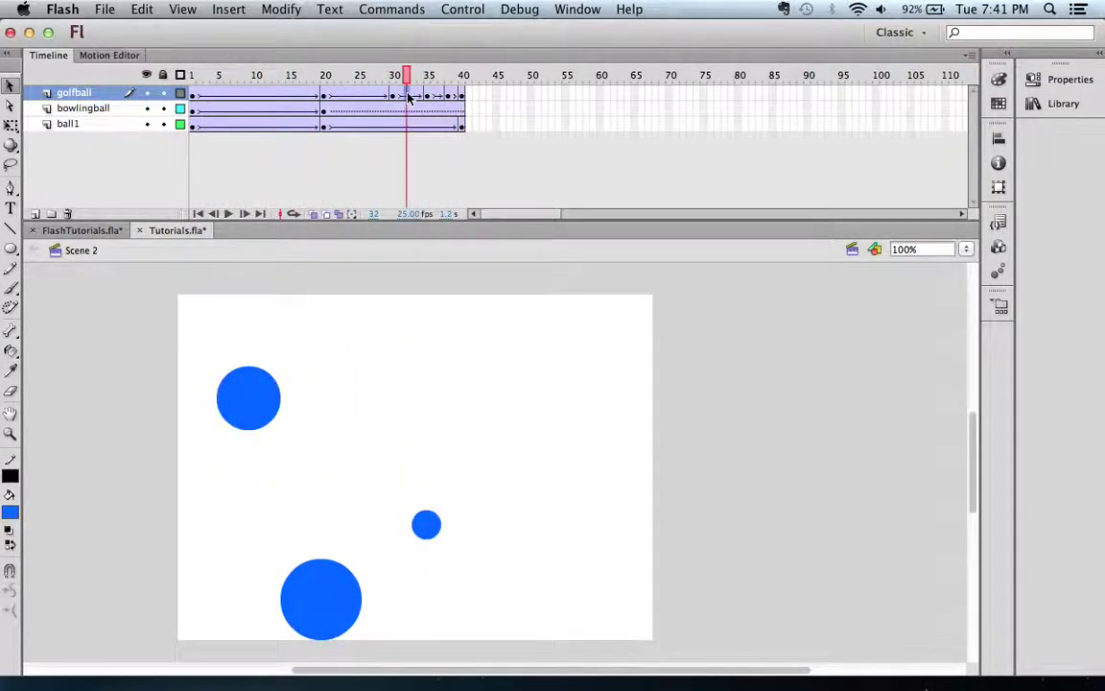
{"action": "left_click", "coordinate": [391, 97]}
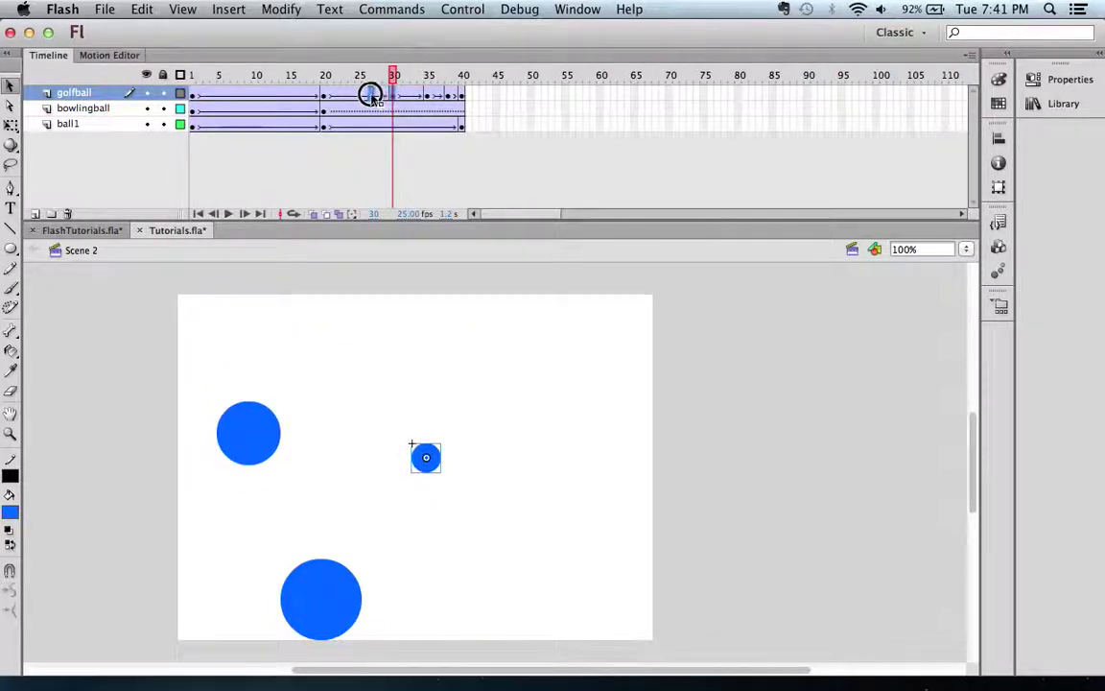
{"action": "left_click", "coordinate": [373, 97]}
{"action": "left_click_drag", "start_coordinate": [373, 76], "coordinate": [140, 73]}
{"action": "key", "text": "Return"}
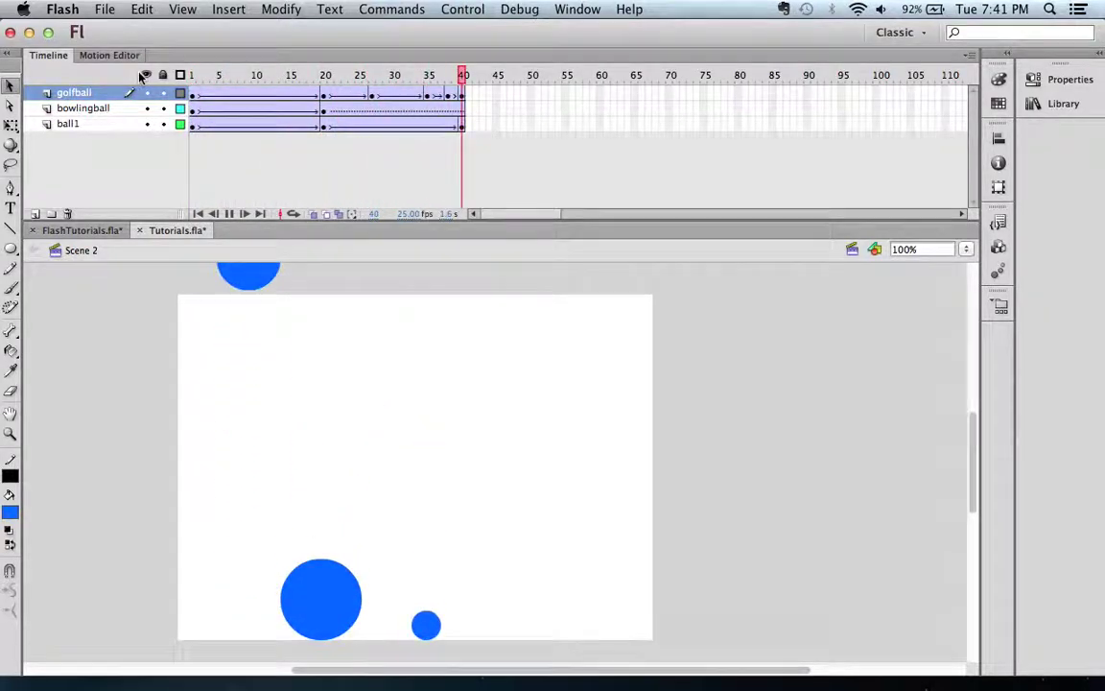
{"action": "key", "text": "Return"}
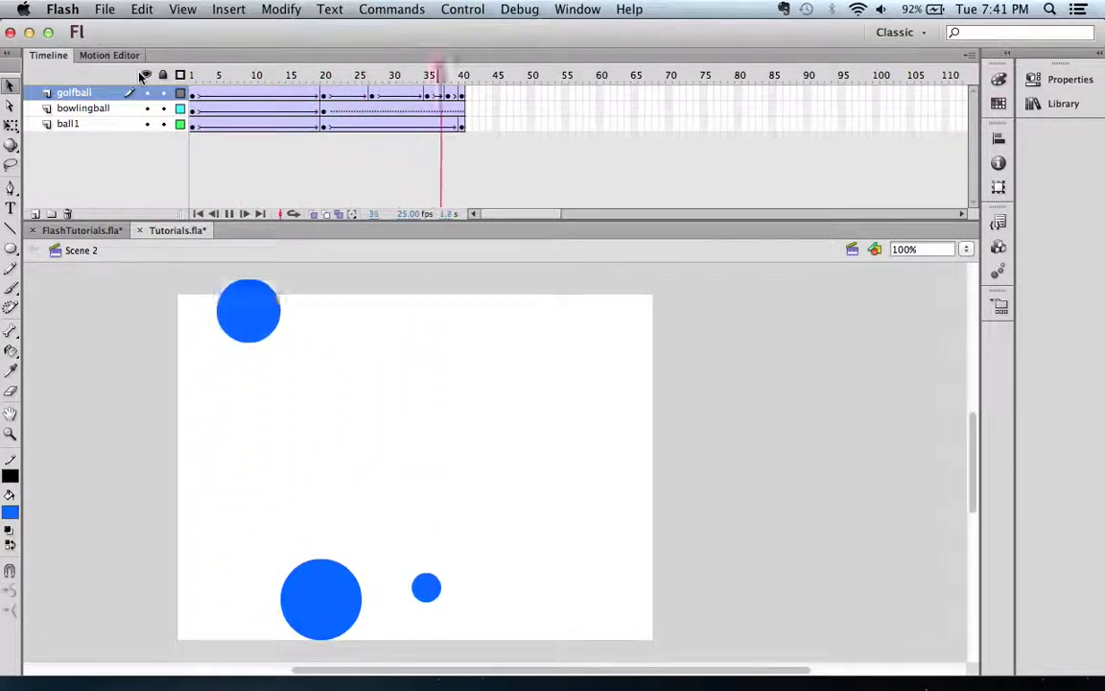
{"action": "key", "text": "Return"}
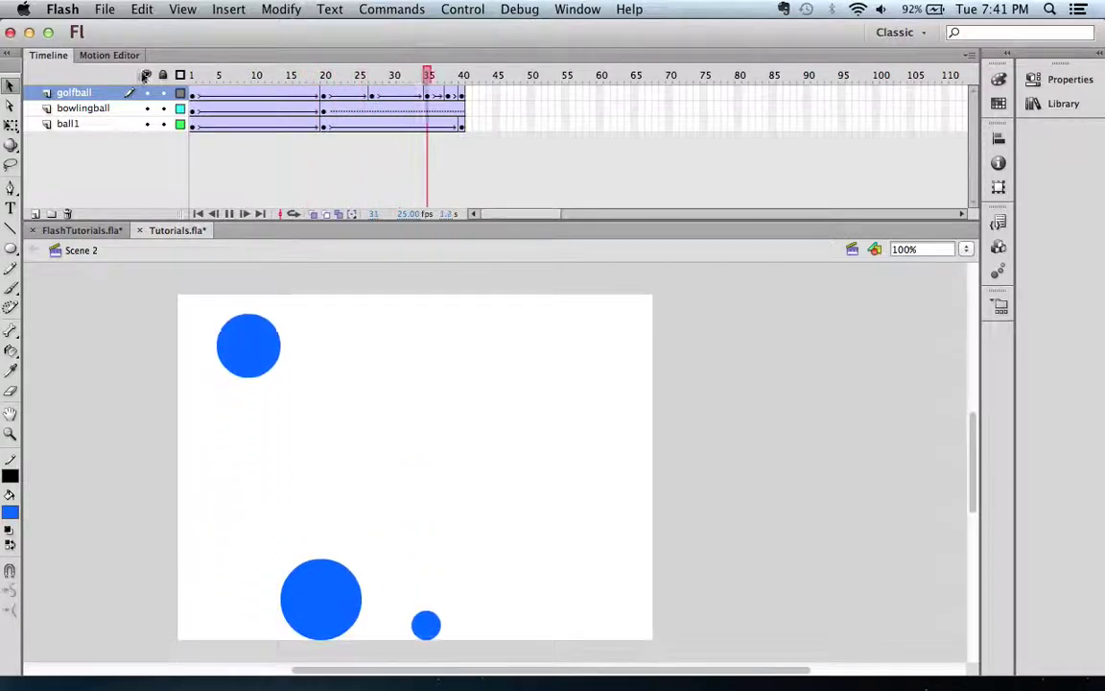
Step: Move the golfball layer's keyframes at frames 35 and 38 to frames 32 and 36, and replay the animation
{"action": "left_click", "coordinate": [428, 96]}
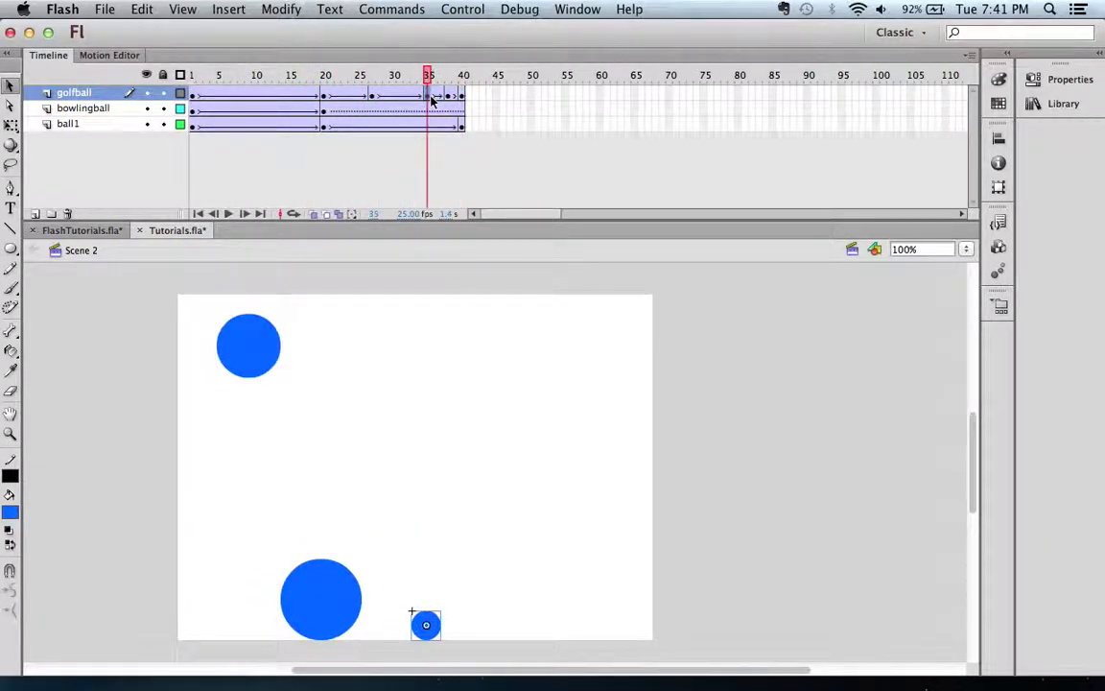
{"action": "left_click_drag", "start_coordinate": [428, 96], "coordinate": [63, 50]}
{"action": "left_click", "coordinate": [449, 98]}
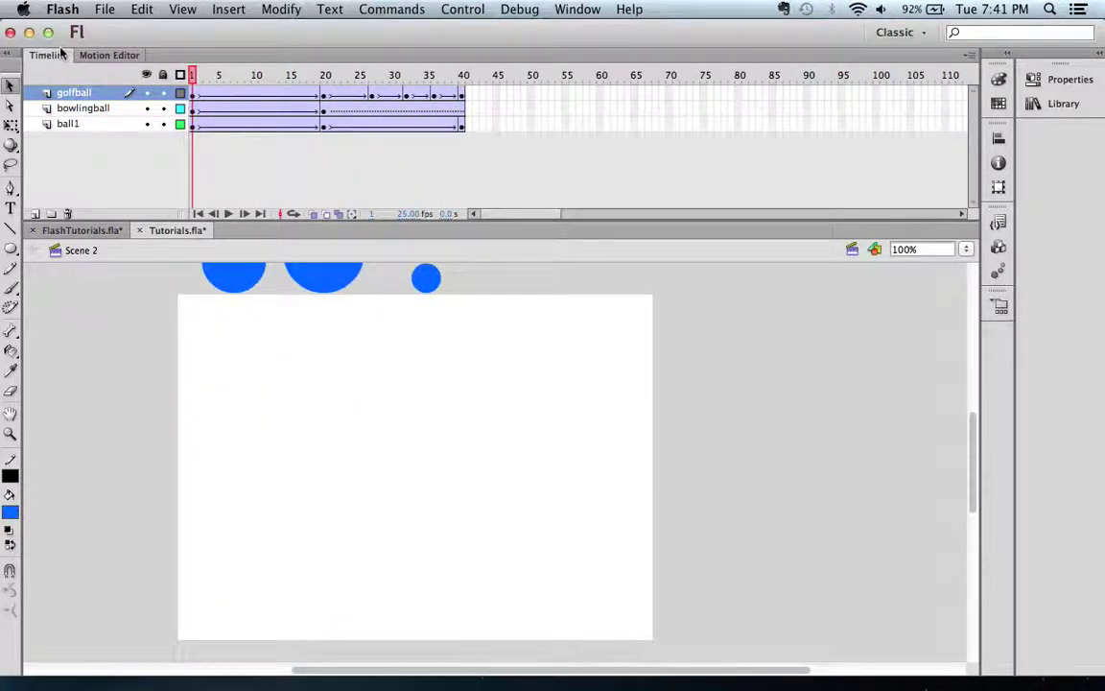
{"action": "key", "text": "Return"}
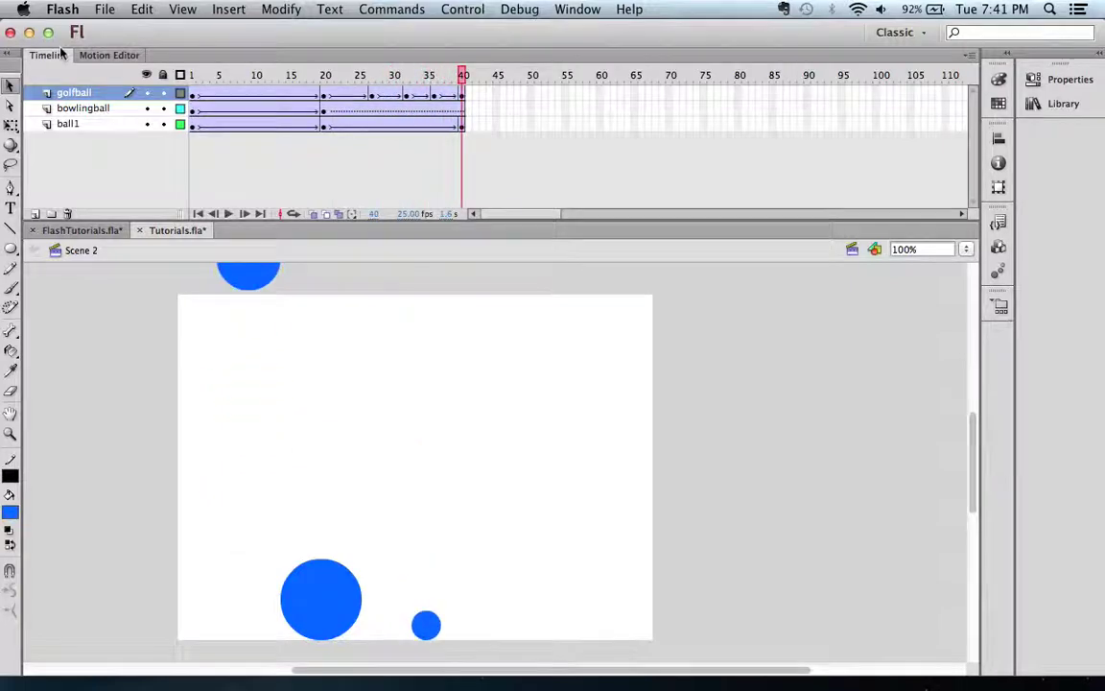
{"action": "key", "text": "Return"}
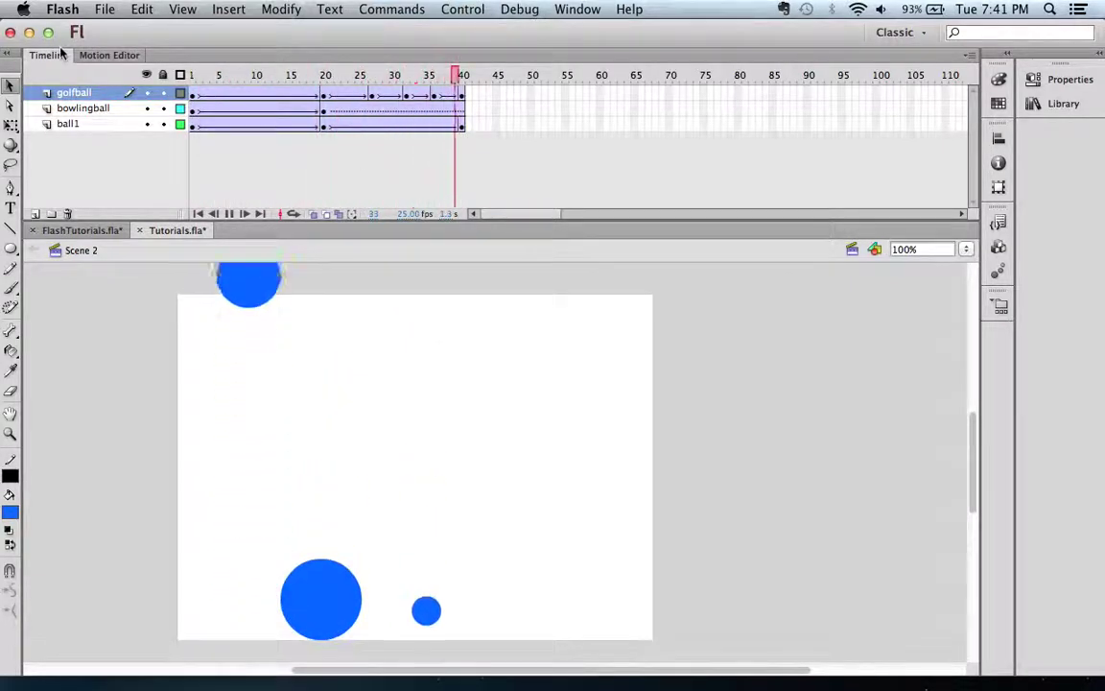
{"action": "left_click_drag", "start_coordinate": [335, 62], "coordinate": [422, 57]}
Step: Move the golfball layer's keyframe at frame 27 to frame 28 and replay the animation, returning to frame 1
{"action": "left_click", "coordinate": [373, 96]}
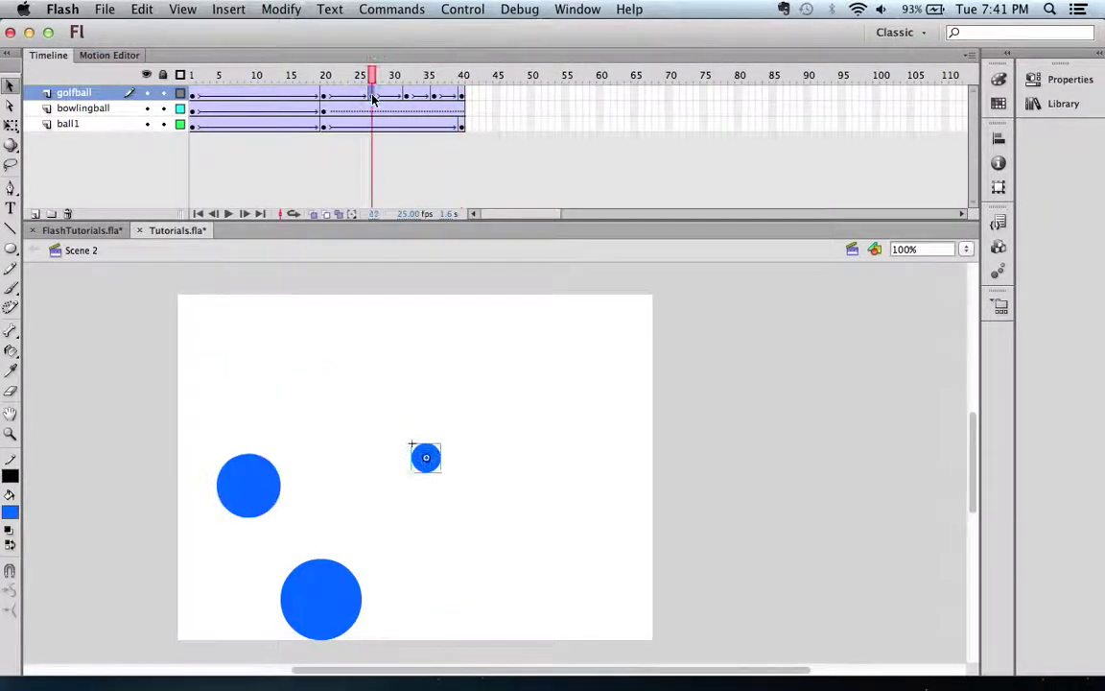
{"action": "left_click_drag", "start_coordinate": [372, 97], "coordinate": [162, 81]}
{"action": "key", "text": "Return"}
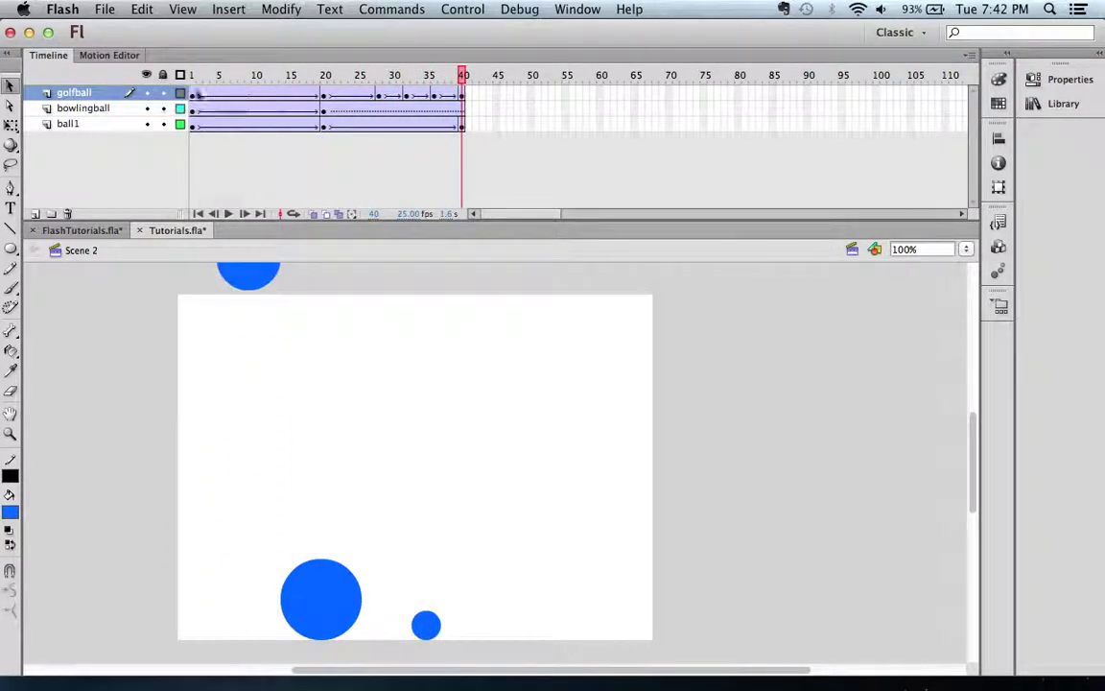
{"action": "left_click_drag", "start_coordinate": [460, 78], "coordinate": [149, 84]}
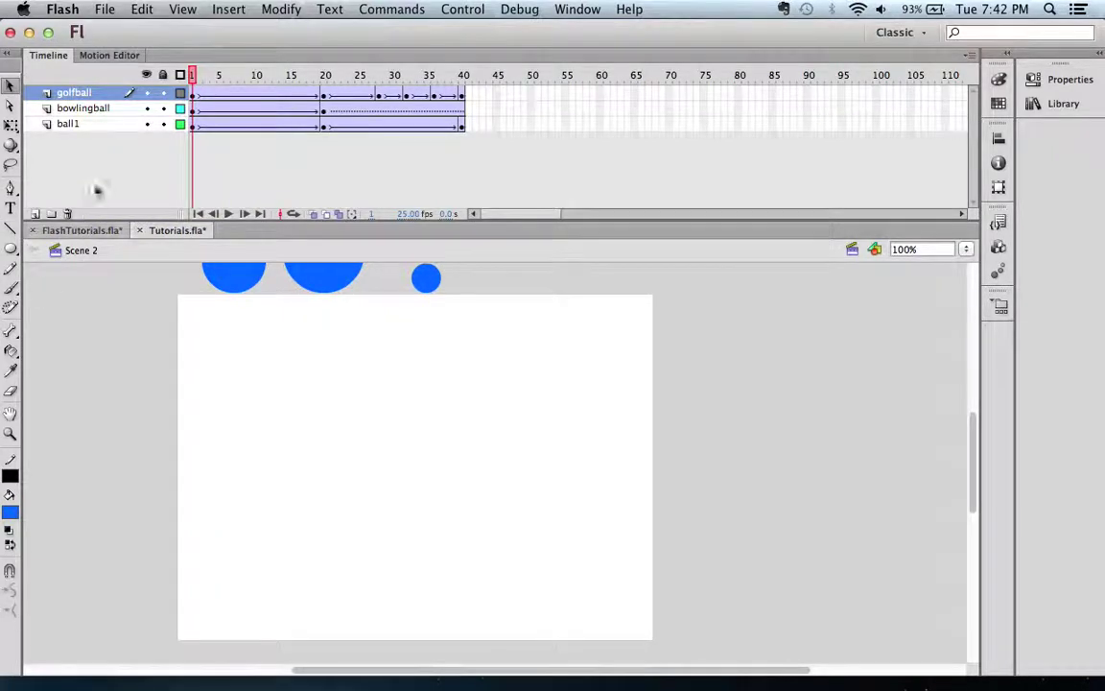
Step: Add a new layer above golfball and name it beachball
{"action": "left_click", "coordinate": [35, 213]}
{"action": "double_click", "coordinate": [77, 98]}
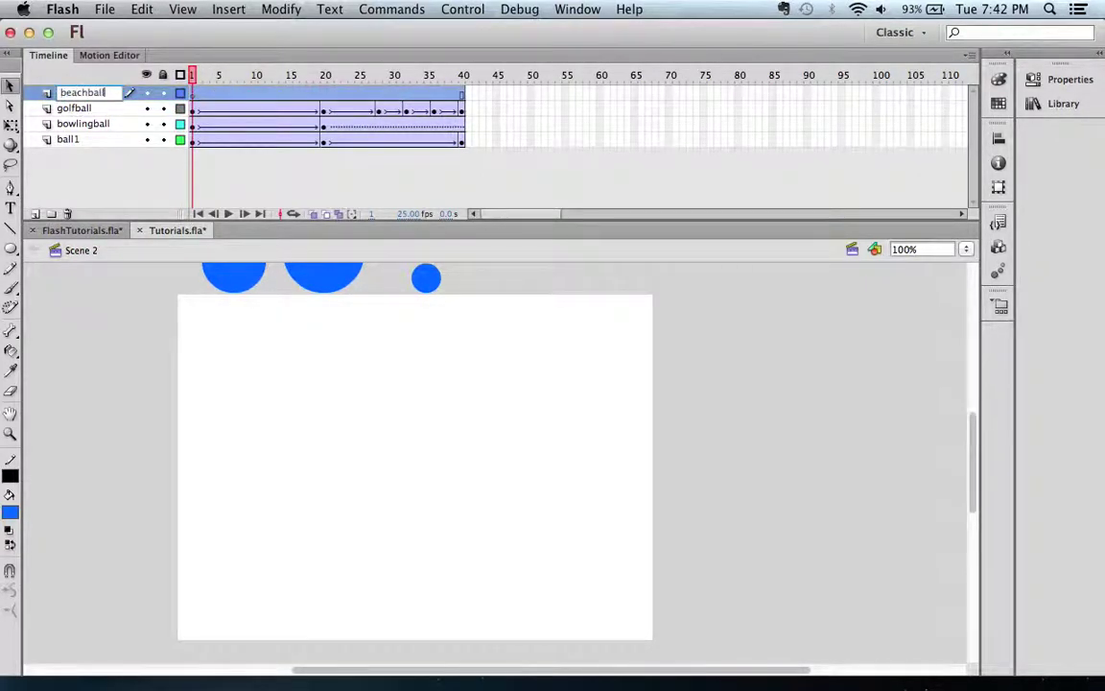
{"action": "key", "text": "Return"}
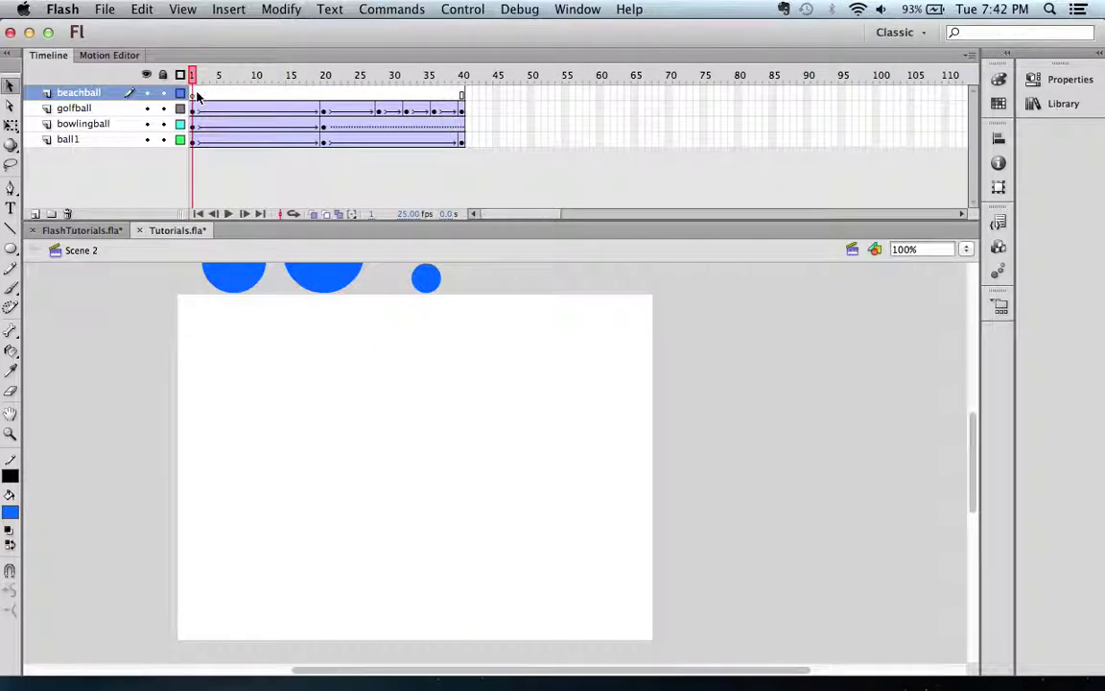
Step: Place a ball symbol instance on frame 1 of the beachball layer, scaled to about double size, just above the stage's top edge
{"action": "left_click", "coordinate": [1057, 102]}
{"action": "left_click", "coordinate": [797, 191]}
{"action": "left_click_drag", "start_coordinate": [797, 191], "coordinate": [491, 381]}
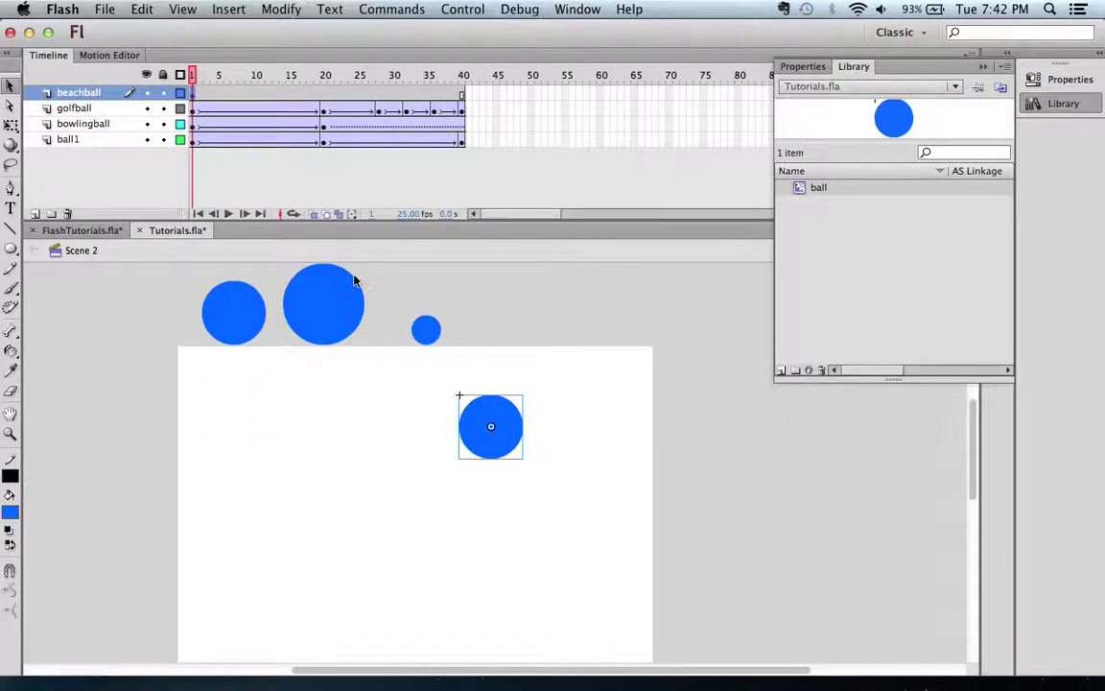
{"action": "left_click", "coordinate": [12, 126]}
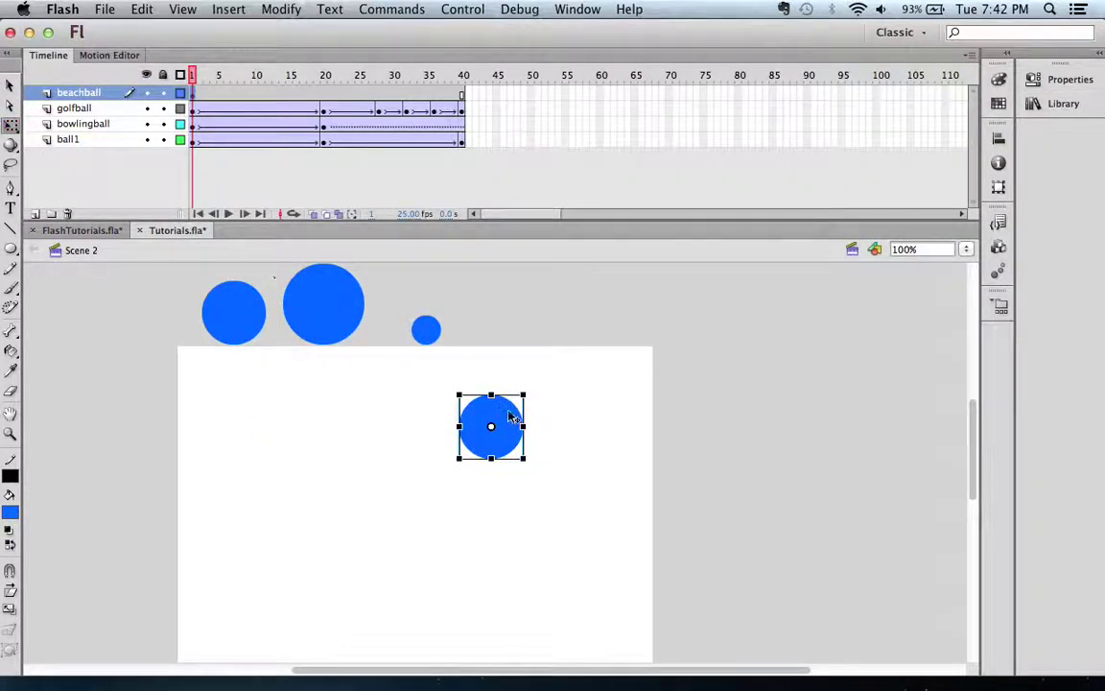
{"action": "left_click_drag", "start_coordinate": [527, 392], "coordinate": [567, 357]}
{"action": "scroll", "coordinate": [561, 362], "scroll_direction": "up", "scroll_amount": 1}
{"action": "left_click_drag", "start_coordinate": [514, 414], "coordinate": [571, 297]}
Step: Create a classic tween across the beachball layer's frames
{"action": "left_click", "coordinate": [296, 93]}
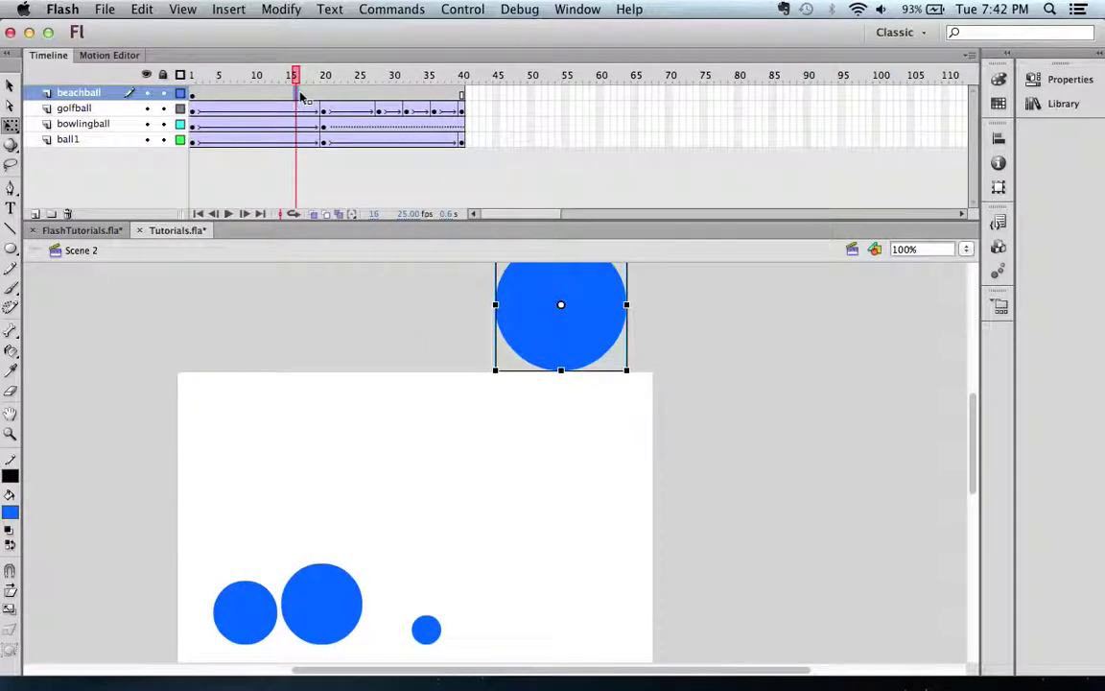
{"action": "right_click", "coordinate": [300, 96]}
{"action": "left_click", "coordinate": [310, 133]}
{"action": "scroll", "coordinate": [461, 367], "scroll_direction": "down", "scroll_amount": 1}
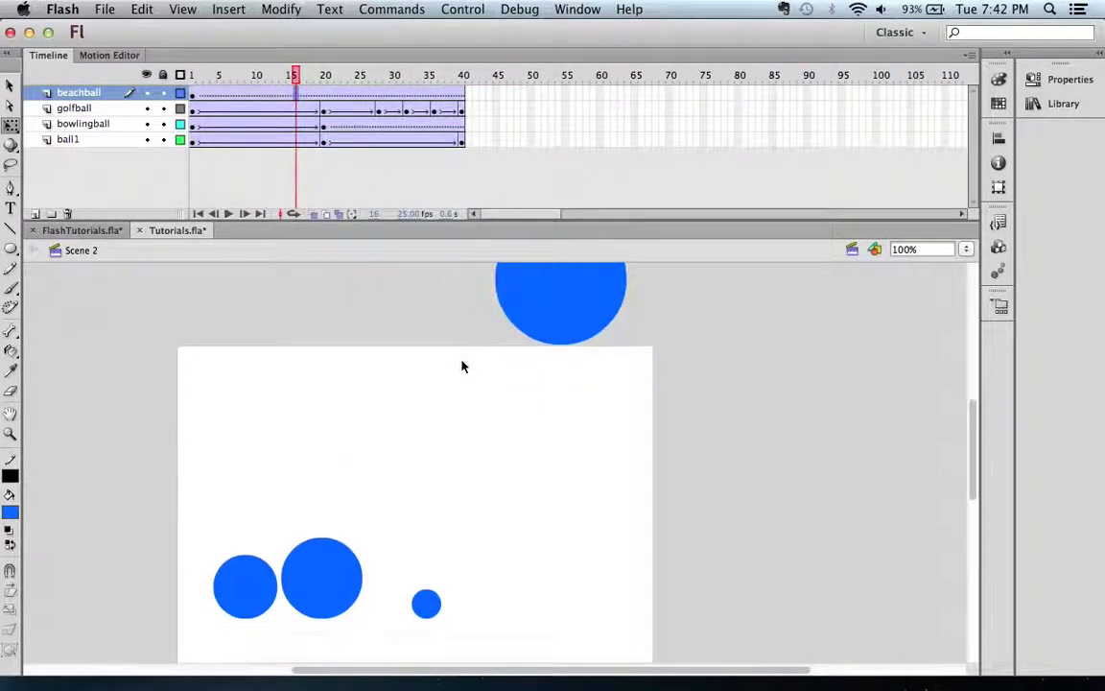
Step: Insert a keyframe at frame 20 of the beachball layer and move the large ball straight down onto the stage's bottom edge
{"action": "left_click", "coordinate": [325, 98]}
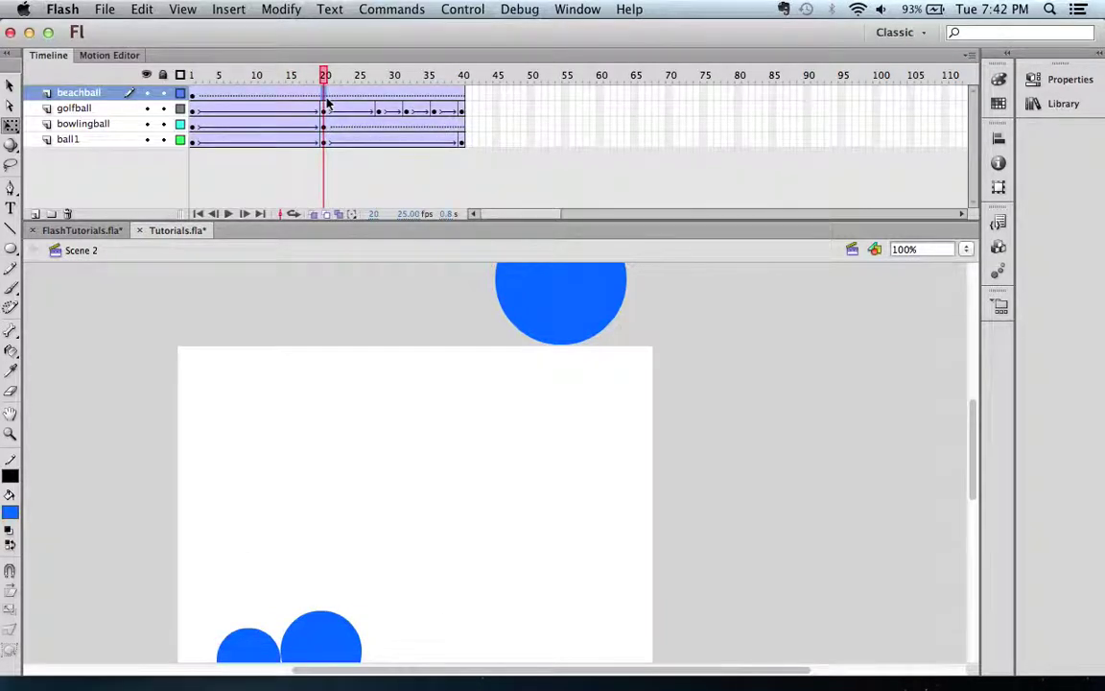
{"action": "key", "text": "F6"}
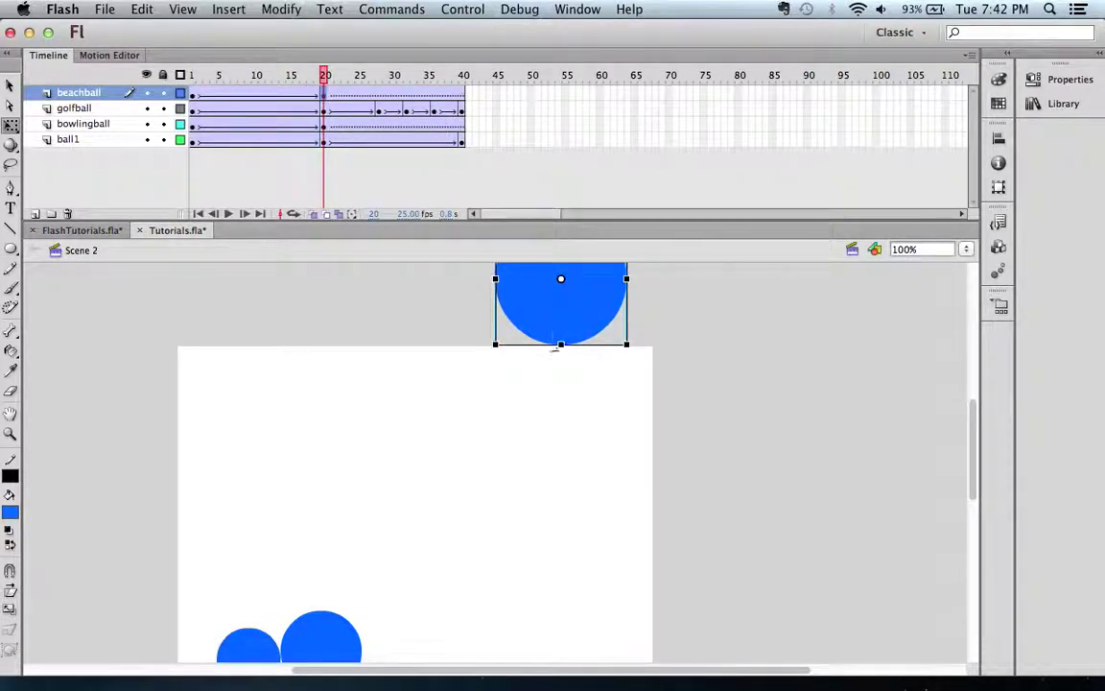
{"action": "scroll", "coordinate": [555, 347], "scroll_direction": "down", "scroll_amount": 3}
{"action": "left_click_drag", "start_coordinate": [551, 276], "coordinate": [553, 625]}
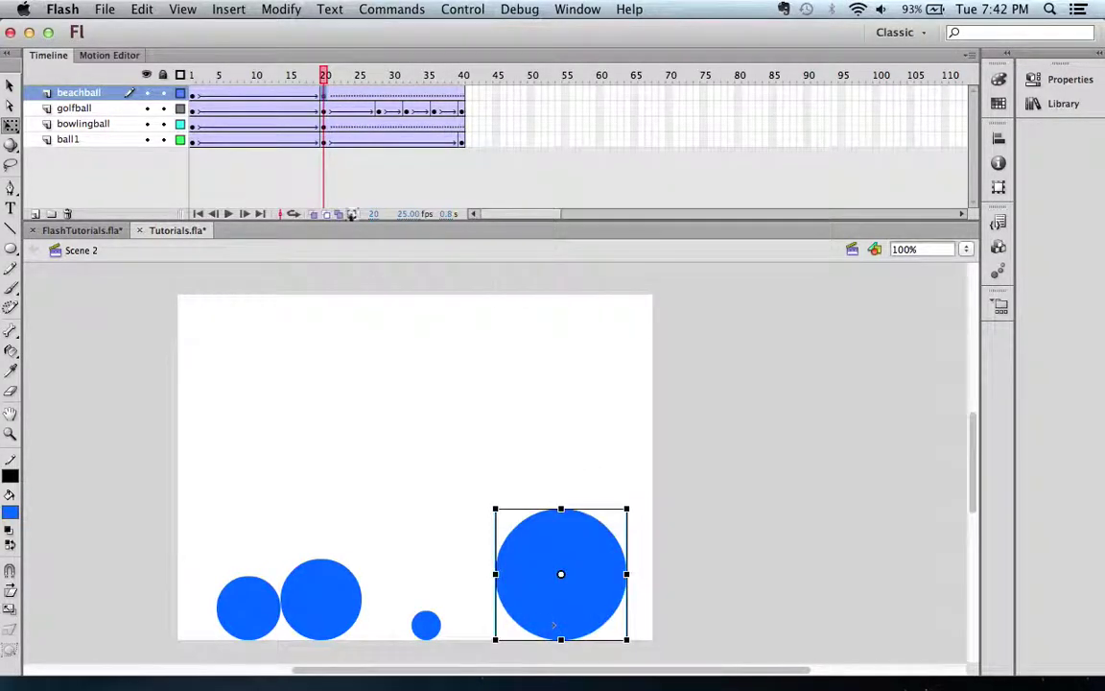
Step: Add a keyframe at frame 28 of the beachball layer with the large ball raised about half its diameter above the stage's bottom edge
{"action": "left_click_drag", "start_coordinate": [345, 75], "coordinate": [379, 79]}
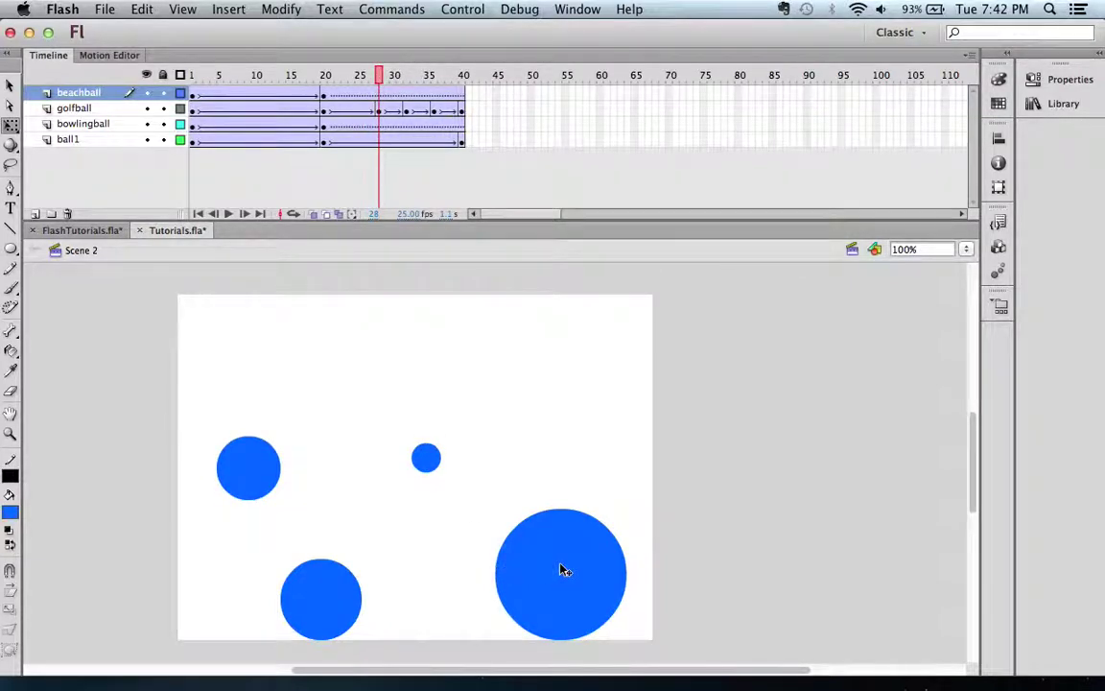
{"action": "left_click_drag", "start_coordinate": [558, 565], "coordinate": [563, 505]}
{"action": "left_click_drag", "start_coordinate": [372, 74], "coordinate": [414, 74]}
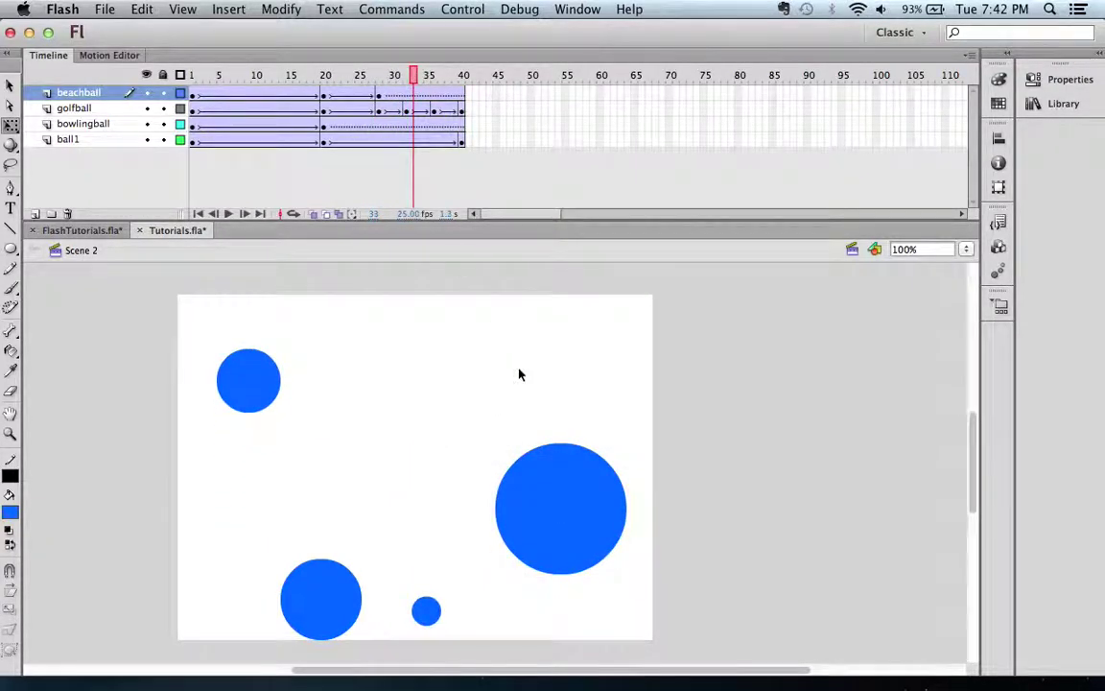
Step: Add beachball keyframes with the large ball on the stage's bottom edge at frame 33 and raised under half its diameter at frame 36
{"action": "left_click_drag", "start_coordinate": [553, 469], "coordinate": [552, 534]}
{"action": "left_click_drag", "start_coordinate": [414, 74], "coordinate": [436, 77]}
{"action": "left_click_drag", "start_coordinate": [561, 557], "coordinate": [559, 506]}
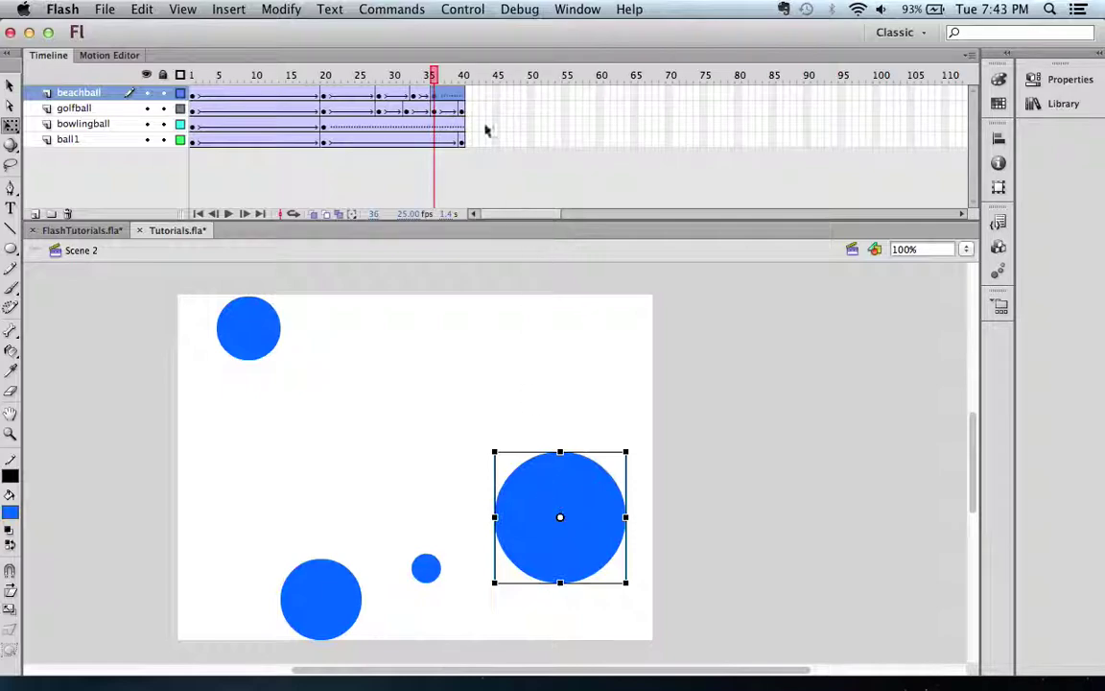
Step: Add beachball keyframes with the large ball on the stage's bottom edge at frame 38 and raised slightly at frame 40
{"action": "left_click", "coordinate": [449, 74]}
{"action": "left_click_drag", "start_coordinate": [559, 527], "coordinate": [553, 578]}
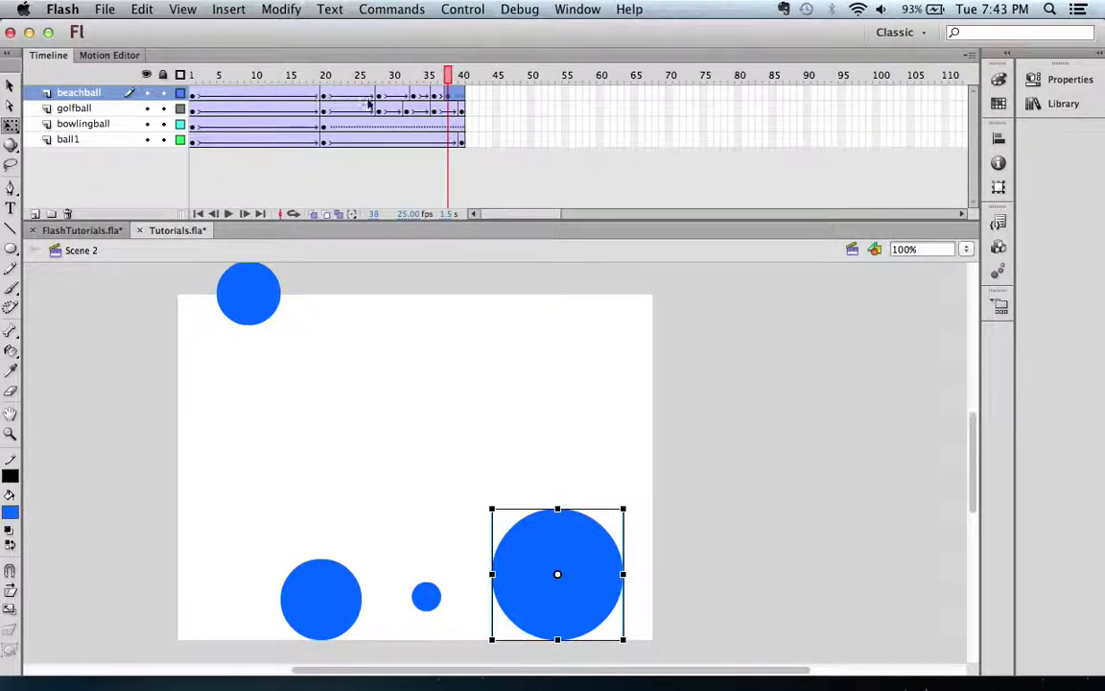
{"action": "left_click_drag", "start_coordinate": [450, 73], "coordinate": [463, 75]}
{"action": "right_click", "coordinate": [544, 572]}
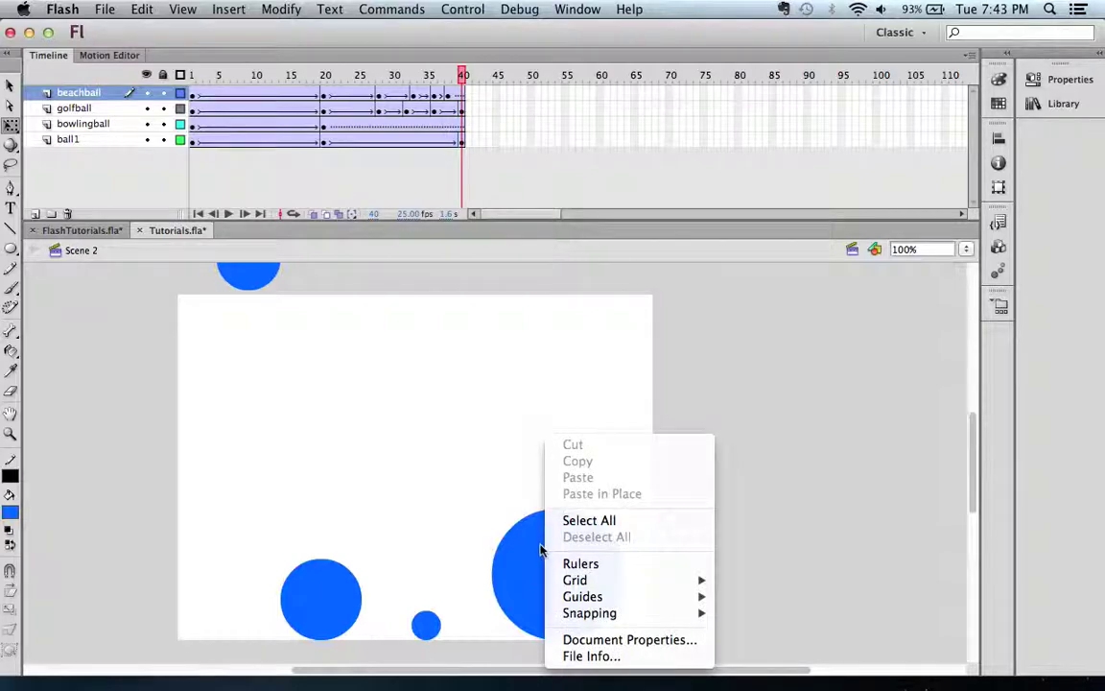
{"action": "left_click", "coordinate": [541, 552]}
{"action": "left_click_drag", "start_coordinate": [525, 551], "coordinate": [526, 532]}
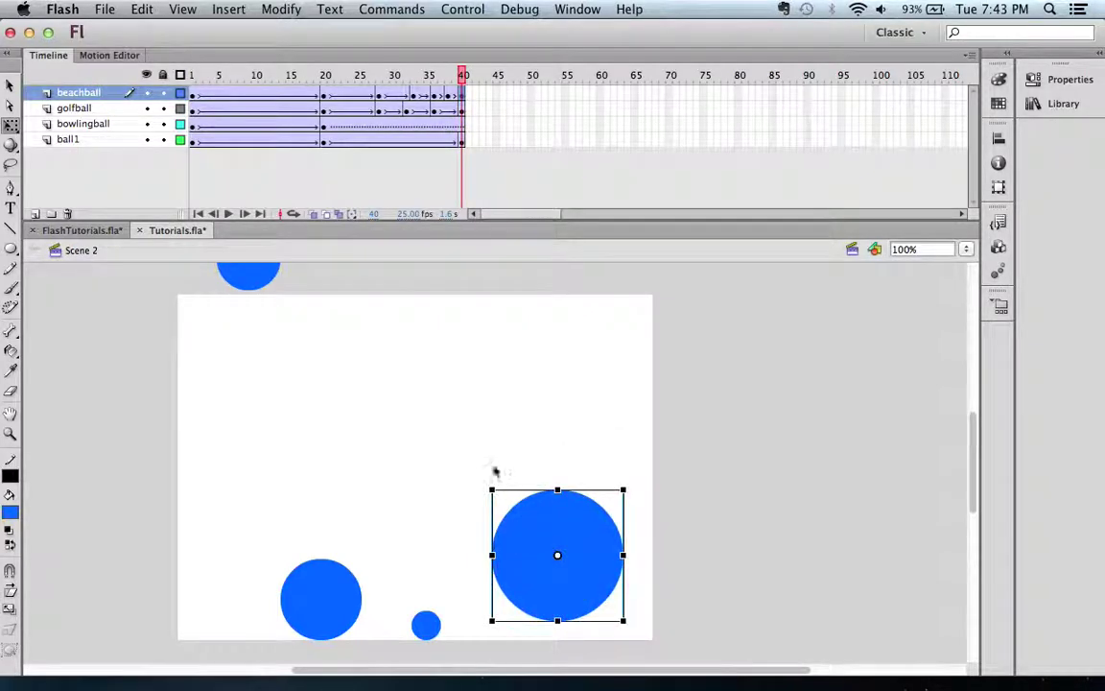
Step: Play the animation repeatedly from frame 1 to check the beachball's bounce
{"action": "left_click_drag", "start_coordinate": [460, 77], "coordinate": [192, 82]}
{"action": "key", "text": "Return"}
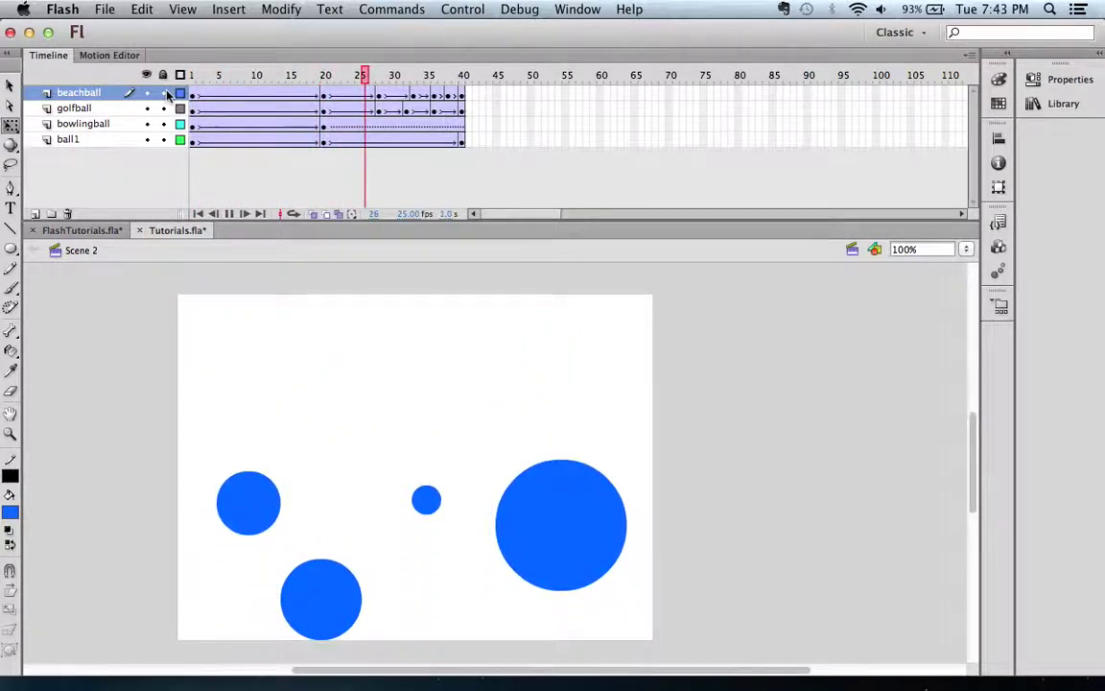
{"action": "key", "text": "Return"}
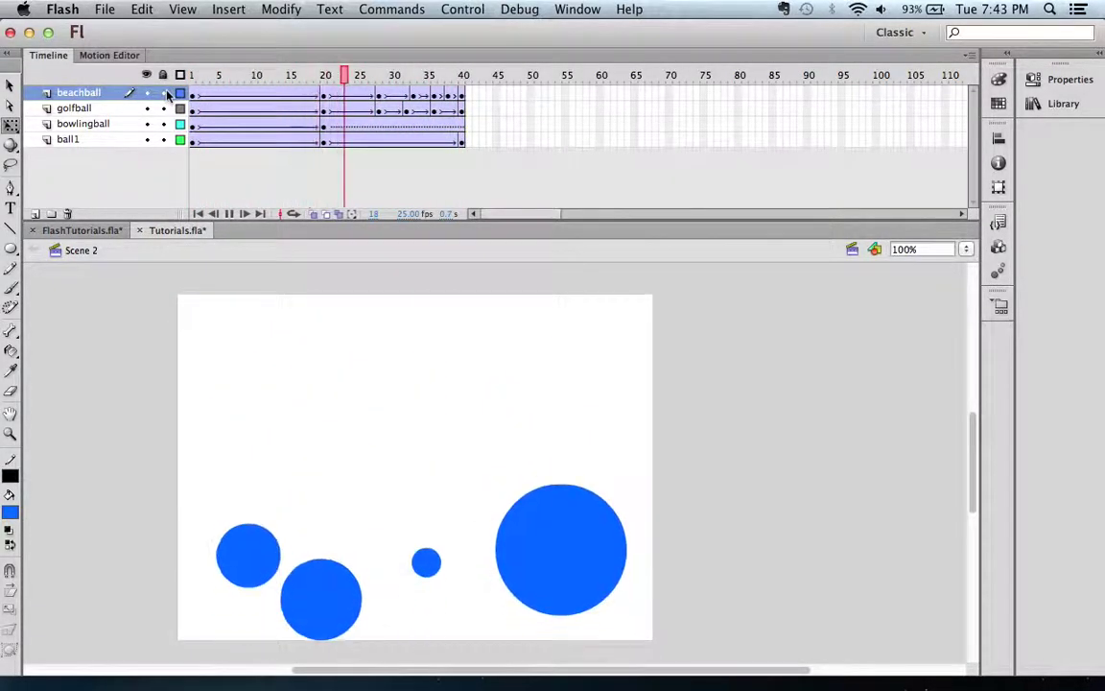
{"action": "key", "text": "Return"}
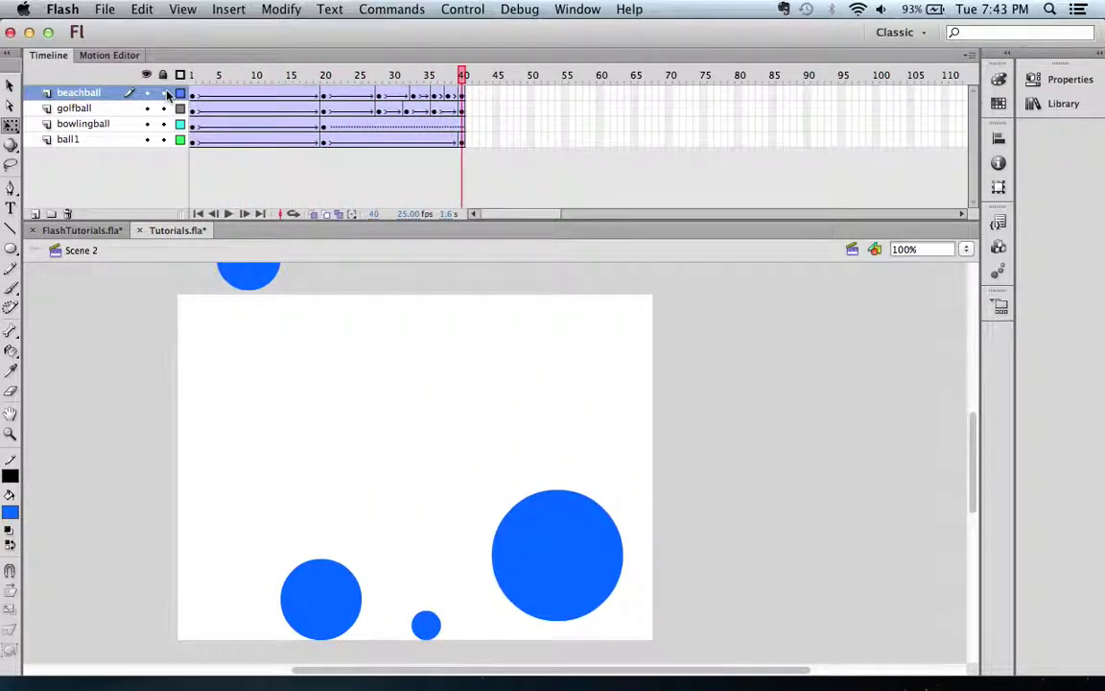
Step: Lower the large ball at frame 36 of the beachball layer to about a fifth of its diameter above the stage's bottom edge
{"action": "mouse_move", "coordinate": [443, 71]}
{"action": "left_mouse_down"}
{"action": "mouse_move", "coordinate": [405, 70]}
{"action": "mouse_move", "coordinate": [436, 77]}
{"action": "left_mouse_up"}
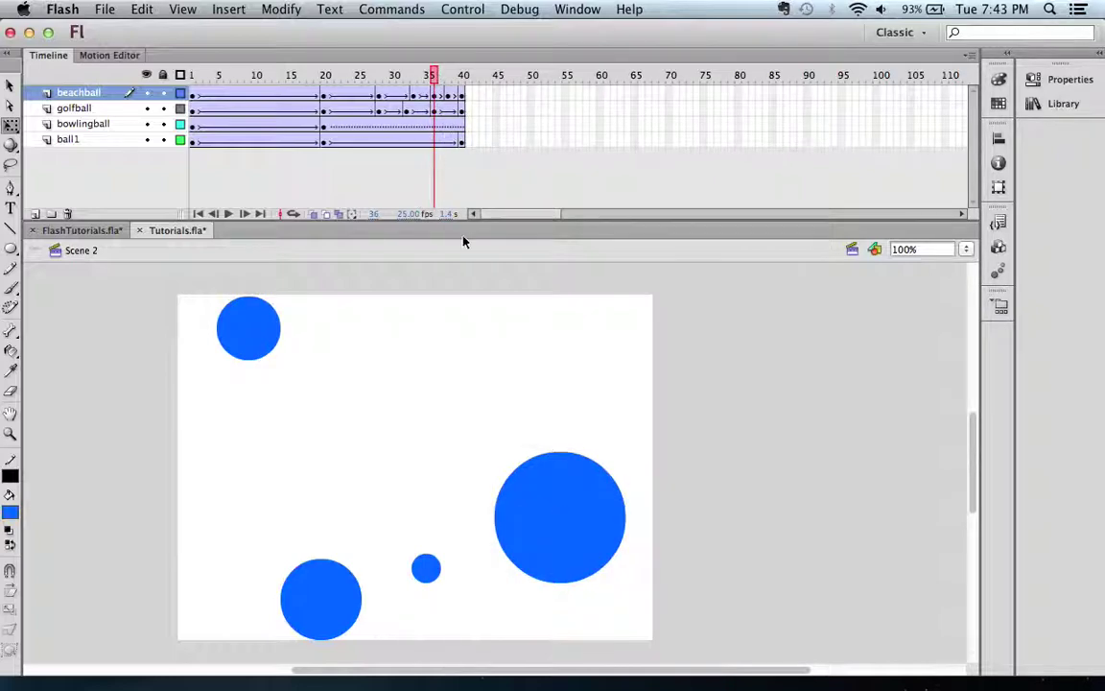
{"action": "left_click", "coordinate": [559, 518]}
{"action": "left_click_drag", "start_coordinate": [555, 516], "coordinate": [554, 546]}
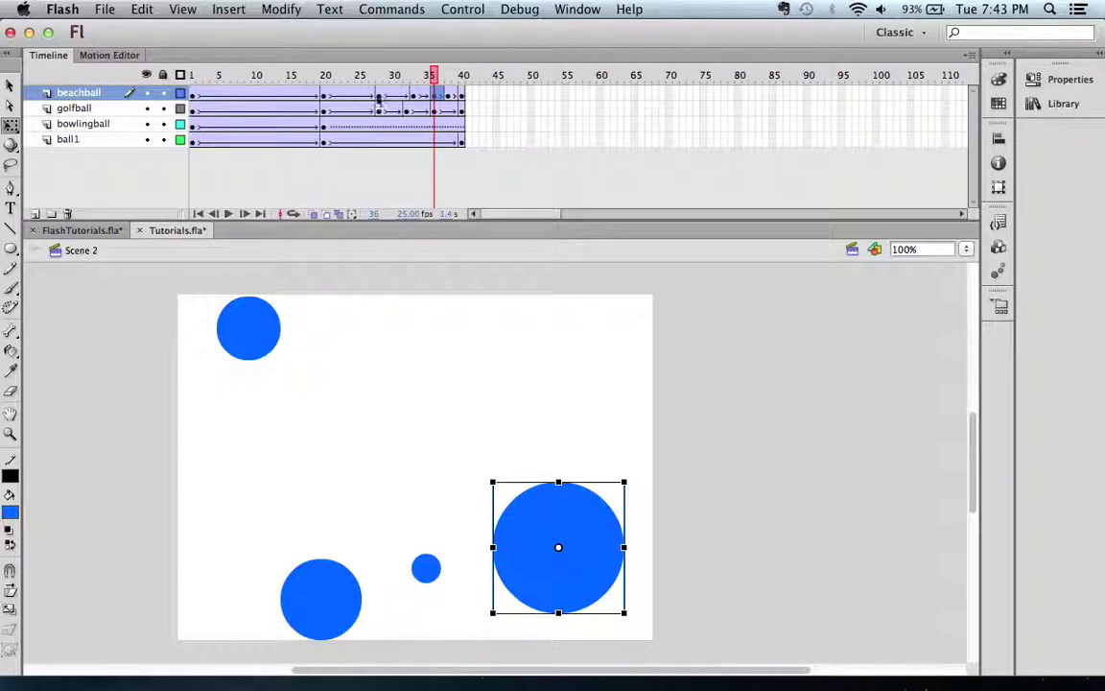
Step: Turn on onion skinning, examine the balls' paths during playback, and return to frame 1
{"action": "left_click_drag", "start_coordinate": [393, 77], "coordinate": [436, 79]}
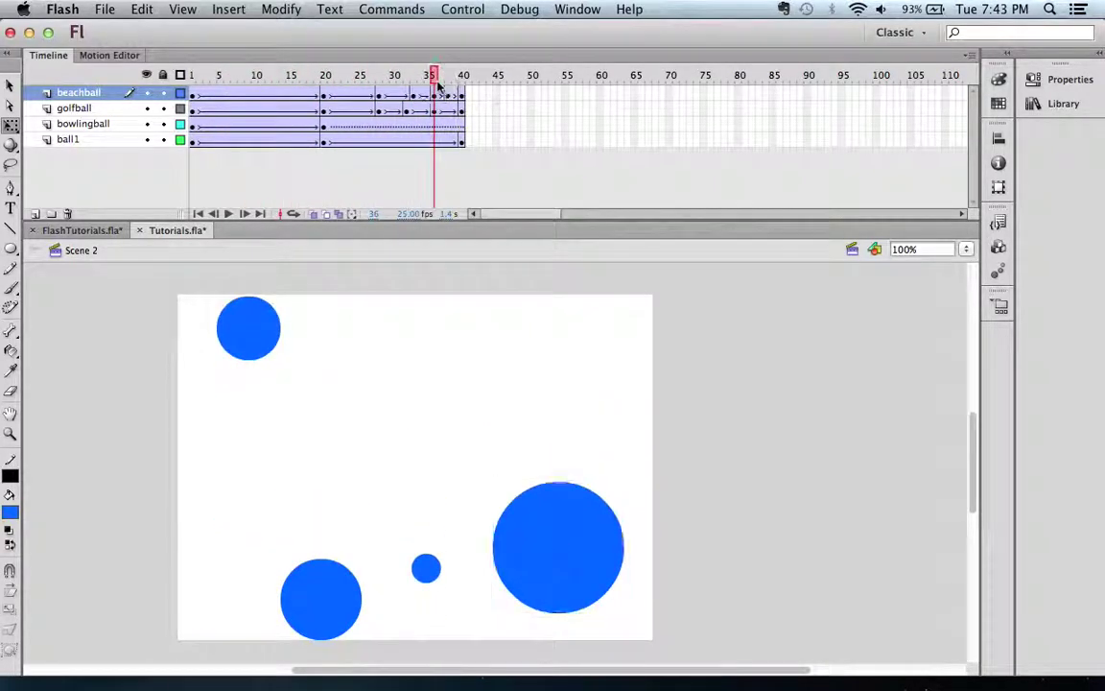
{"action": "left_click", "coordinate": [314, 214]}
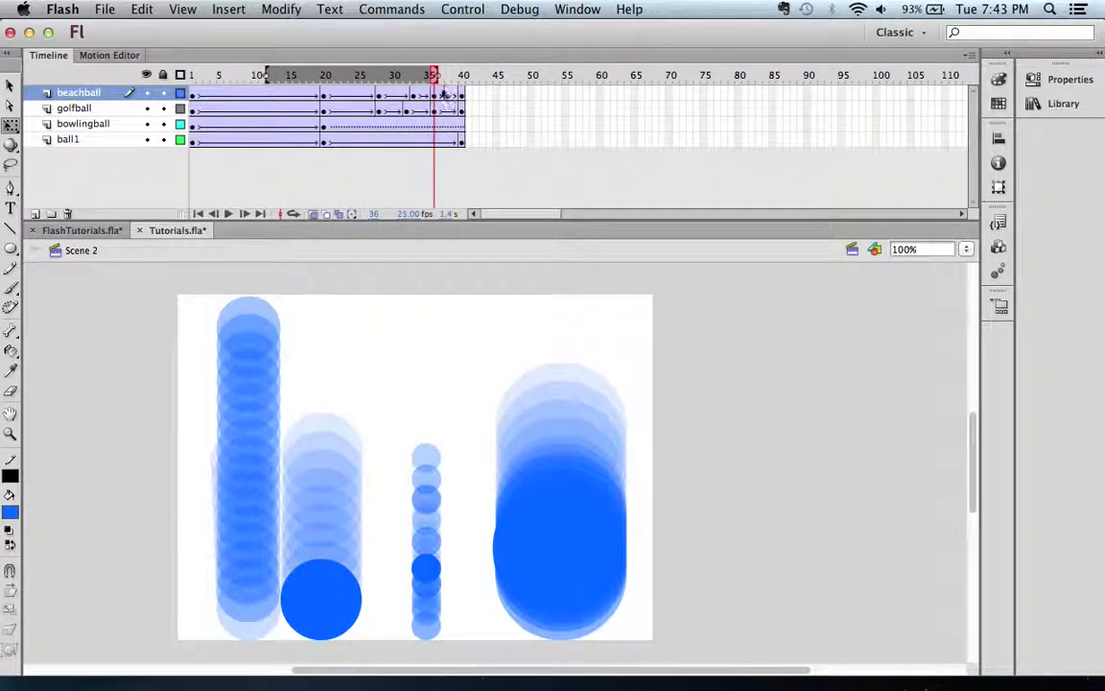
{"action": "mouse_move", "coordinate": [268, 78]}
{"action": "left_mouse_down"}
{"action": "mouse_move", "coordinate": [422, 76]}
{"action": "mouse_move", "coordinate": [365, 78]}
{"action": "mouse_move", "coordinate": [435, 89]}
{"action": "mouse_move", "coordinate": [199, 105]}
{"action": "mouse_move", "coordinate": [175, 93]}
{"action": "left_mouse_up"}
{"action": "key", "text": "Return"}
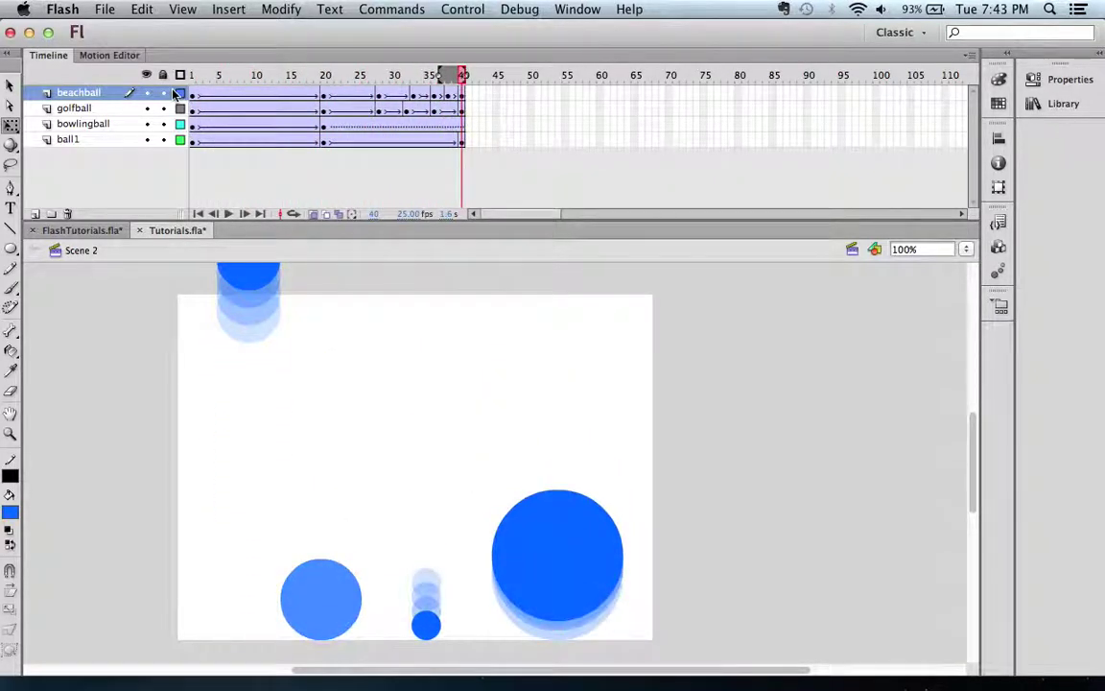
{"action": "left_click_drag", "start_coordinate": [276, 75], "coordinate": [166, 67]}
{"action": "scroll", "coordinate": [391, 375], "scroll_direction": "up", "scroll_amount": 2}
{"action": "scroll", "coordinate": [391, 376], "scroll_direction": "down", "scroll_amount": 1}
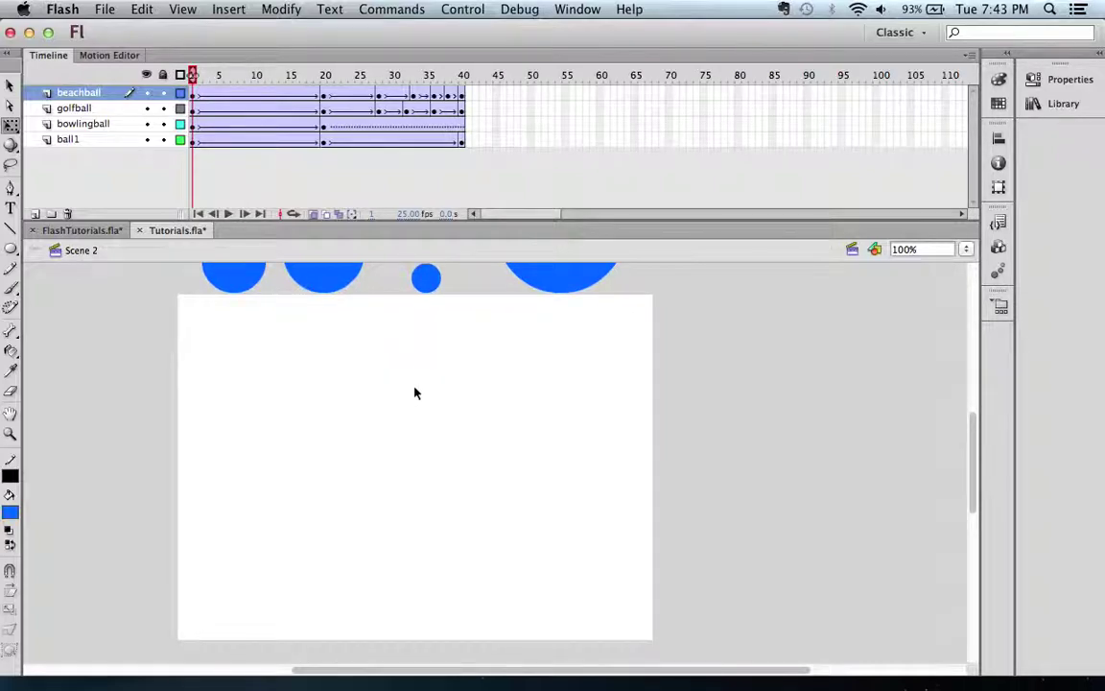
{"action": "scroll", "coordinate": [540, 431], "scroll_direction": "down", "scroll_amount": 1}
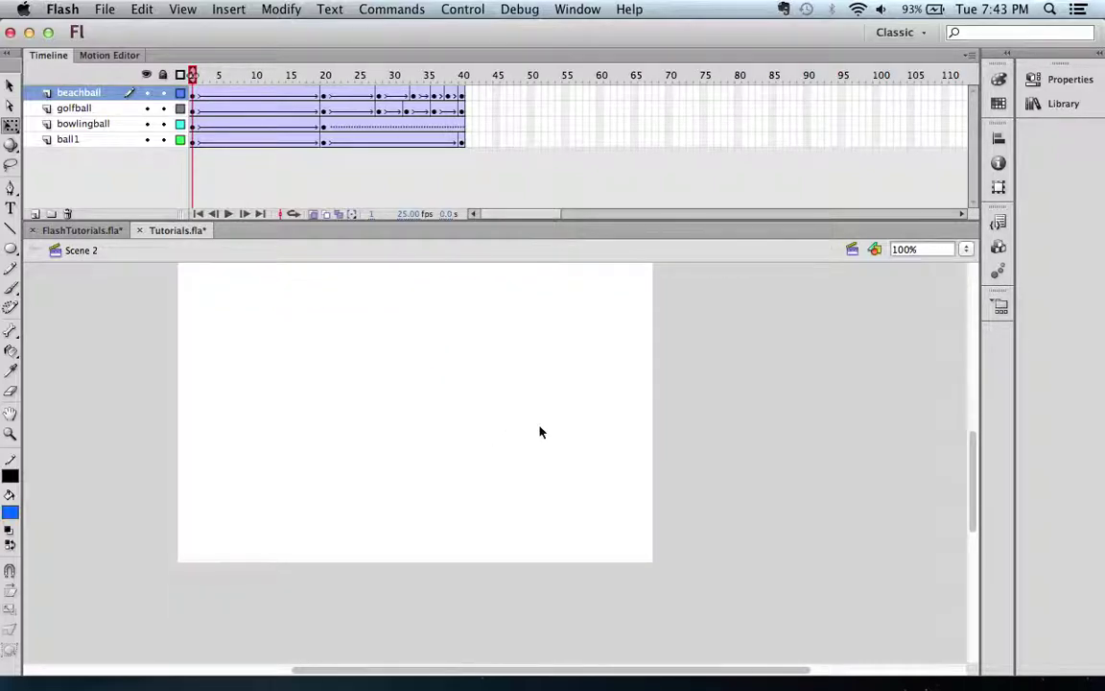
Step: Edit the ball symbol in place from the ball1 instance, change its fill to yellow, and return to Scene 2
{"action": "scroll", "coordinate": [540, 431], "scroll_direction": "up", "scroll_amount": 8}
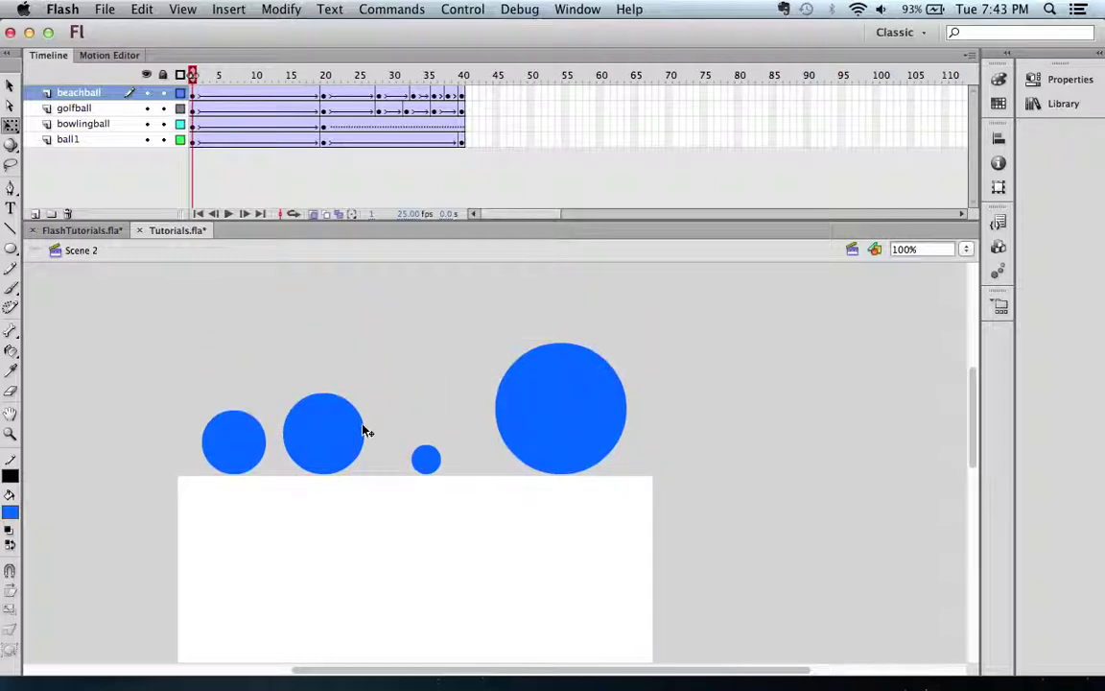
{"action": "double_click", "coordinate": [236, 445]}
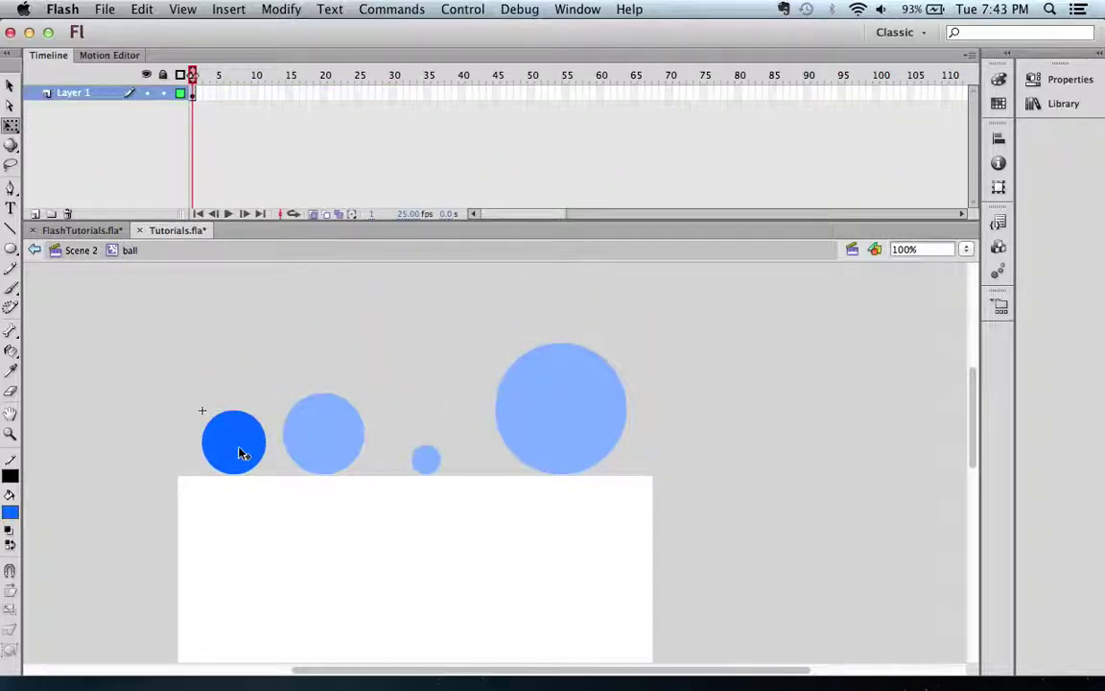
{"action": "left_click", "coordinate": [10, 515]}
{"action": "left_click", "coordinate": [14, 443]}
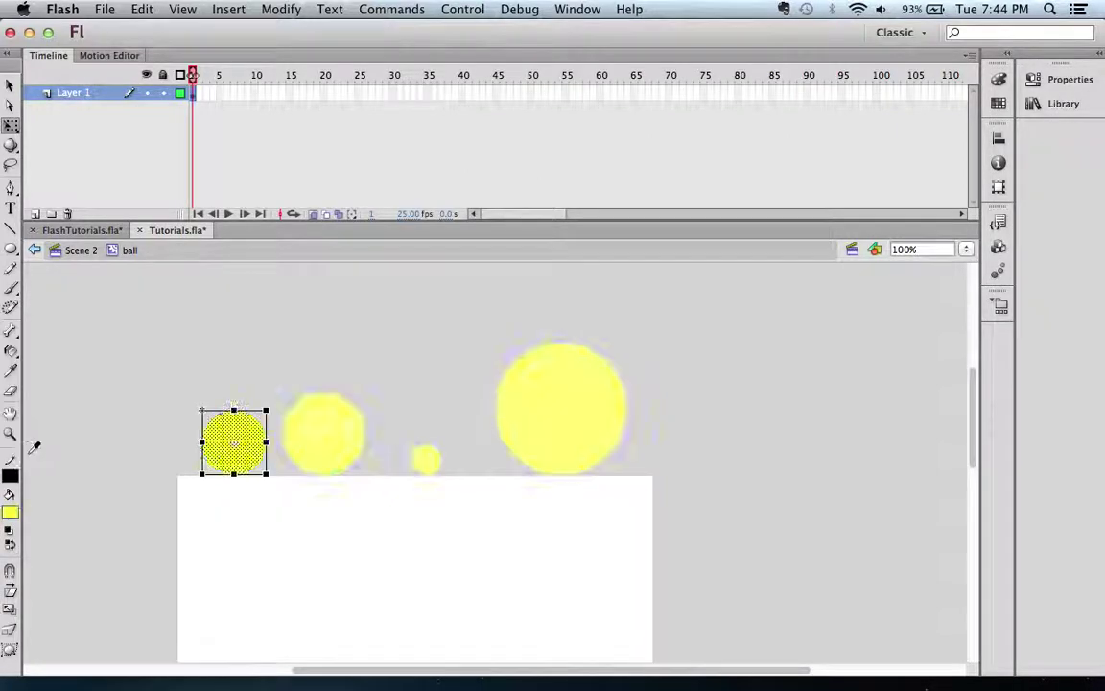
{"action": "left_click", "coordinate": [104, 436]}
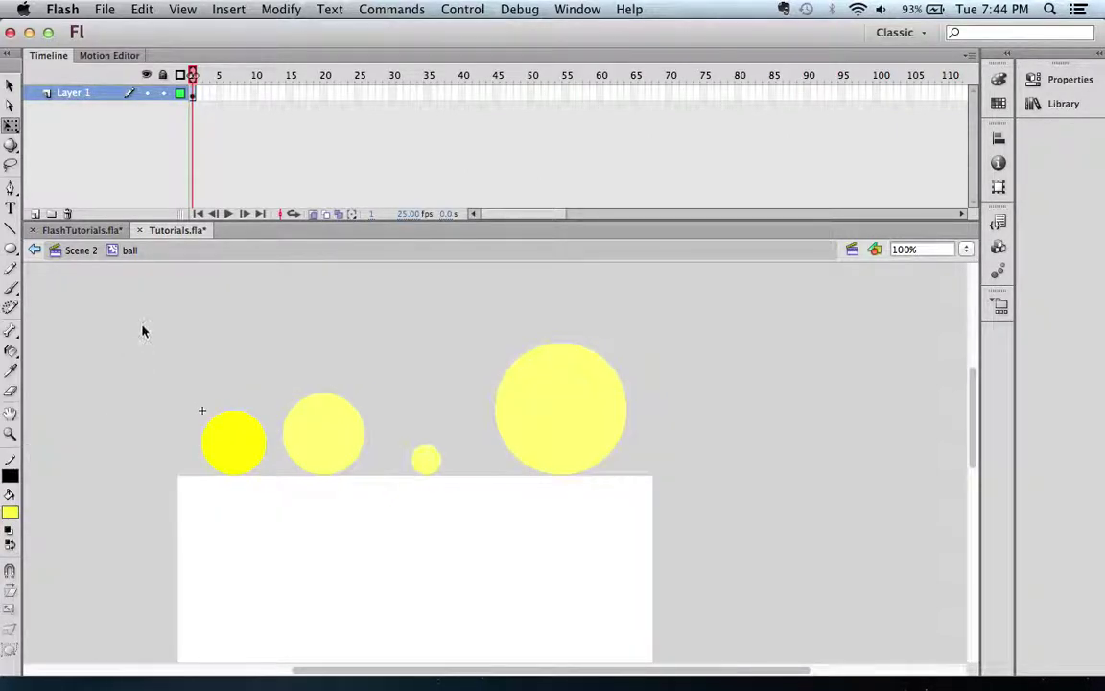
{"action": "left_click", "coordinate": [80, 251]}
{"action": "double_click", "coordinate": [246, 442]}
{"action": "left_click", "coordinate": [80, 251]}
{"action": "left_click", "coordinate": [402, 382]}
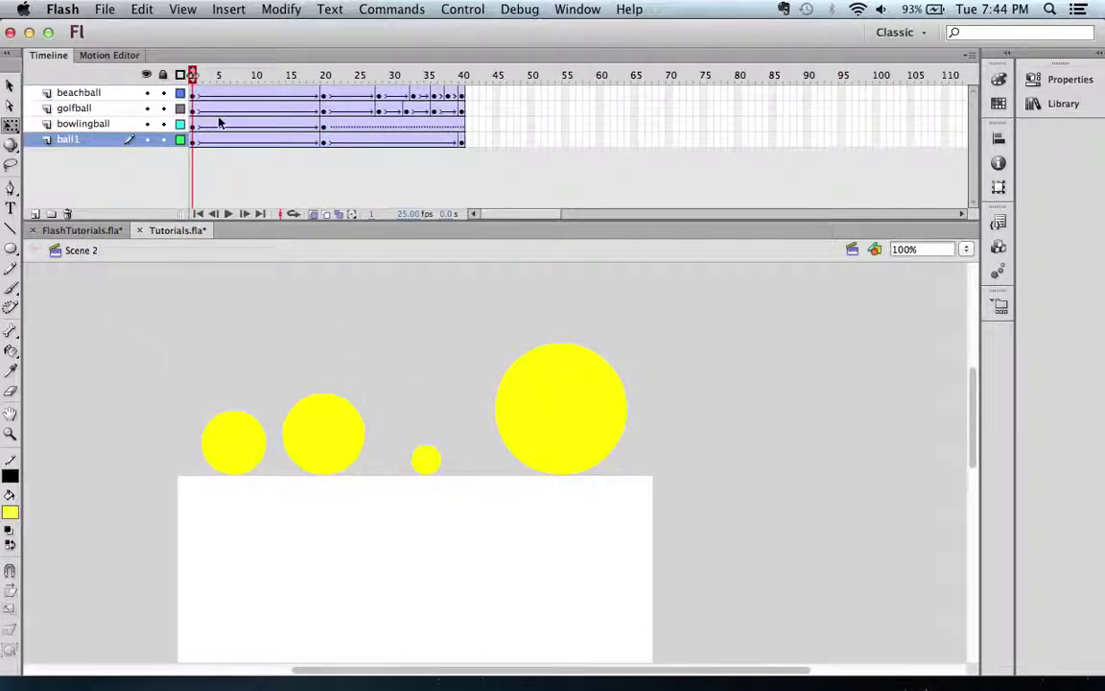
Step: Play the recoloured animation through, turn off onion skinning, and rewind to frame 1
{"action": "key", "text": "Return"}
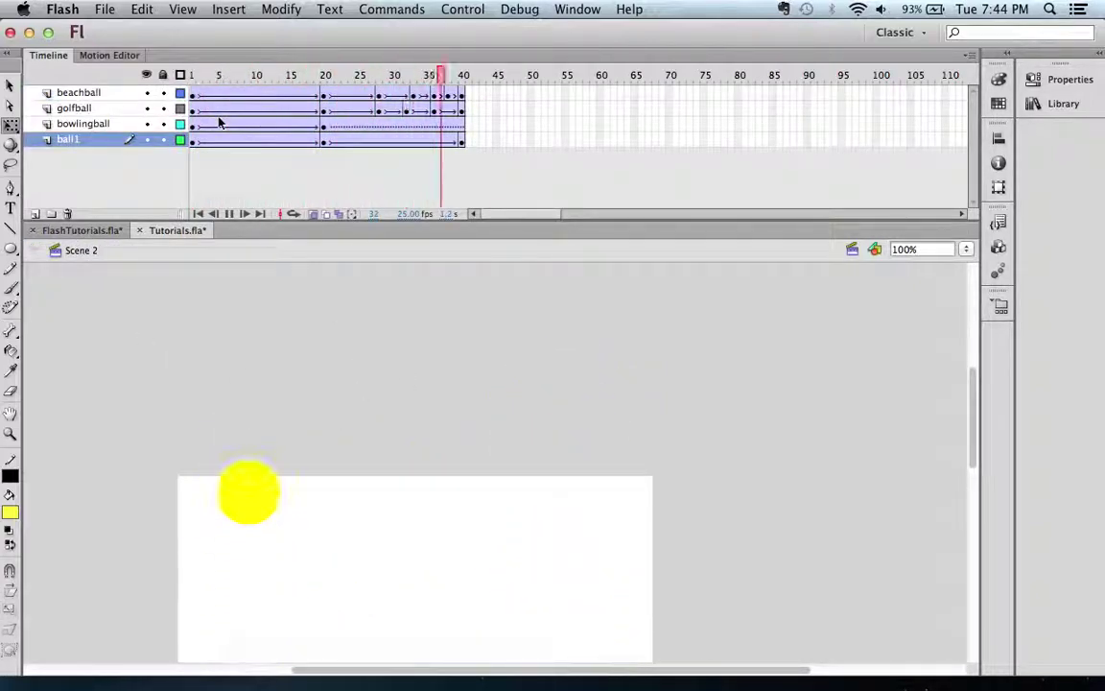
{"action": "scroll", "coordinate": [309, 374], "scroll_direction": "down", "scroll_amount": 5}
{"action": "scroll", "coordinate": [309, 374], "scroll_direction": "up", "scroll_amount": 2}
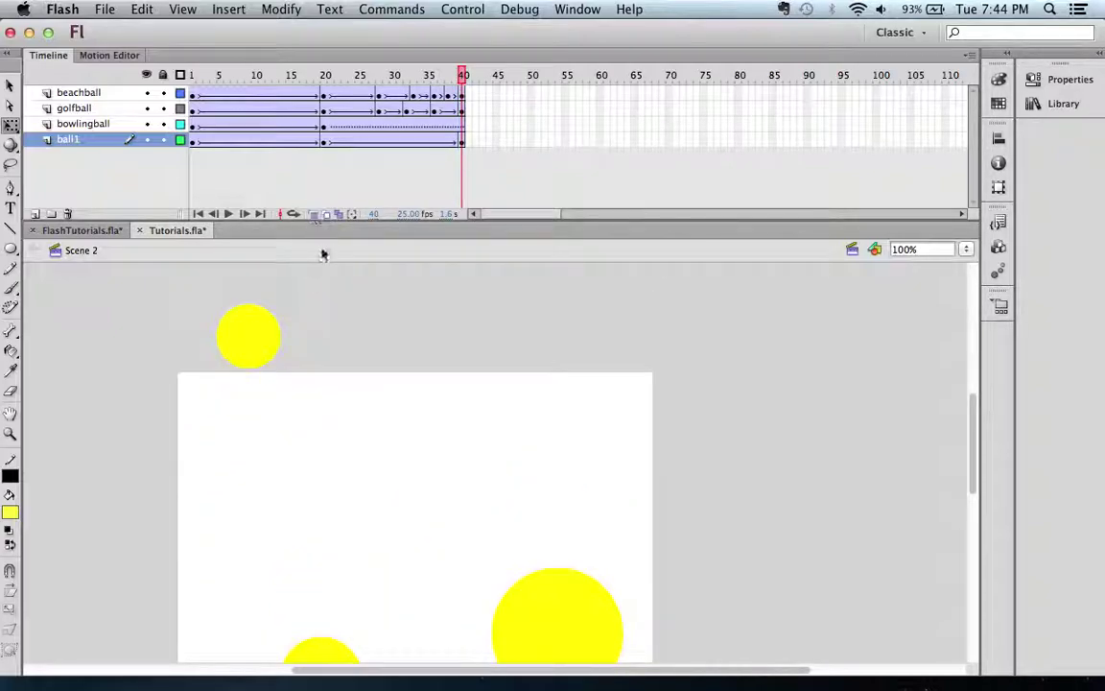
{"action": "scroll", "coordinate": [375, 383], "scroll_direction": "down", "scroll_amount": 2}
{"action": "left_click_drag", "start_coordinate": [412, 69], "coordinate": [156, 110]}
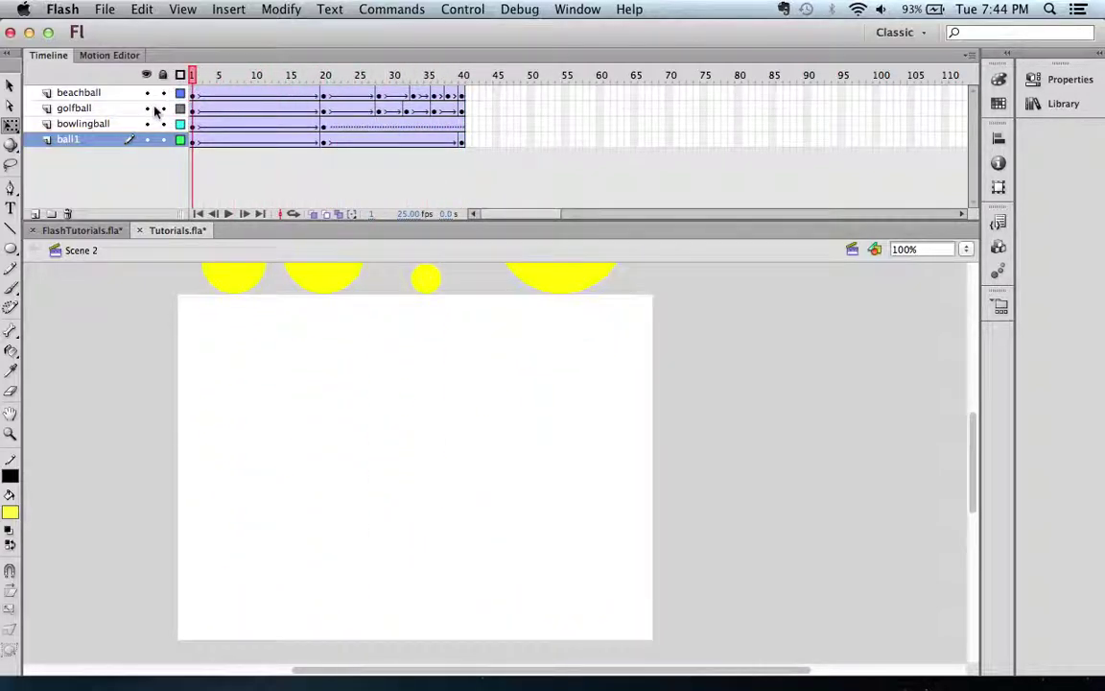